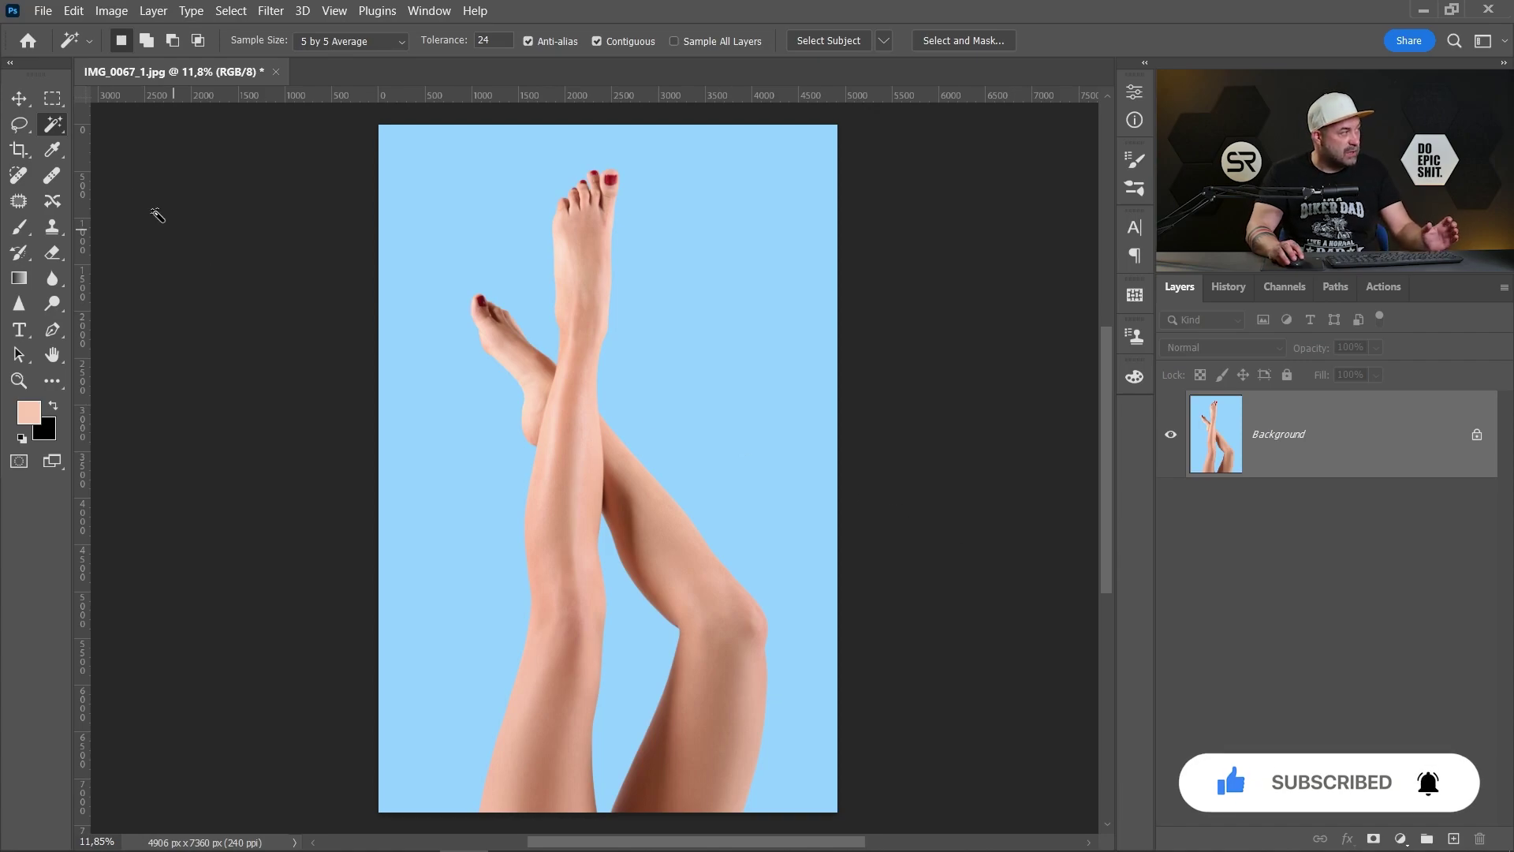
Select the legs by Magic Wand-selecting the blue background and leg gap, then inverting.
right_click(57, 125)
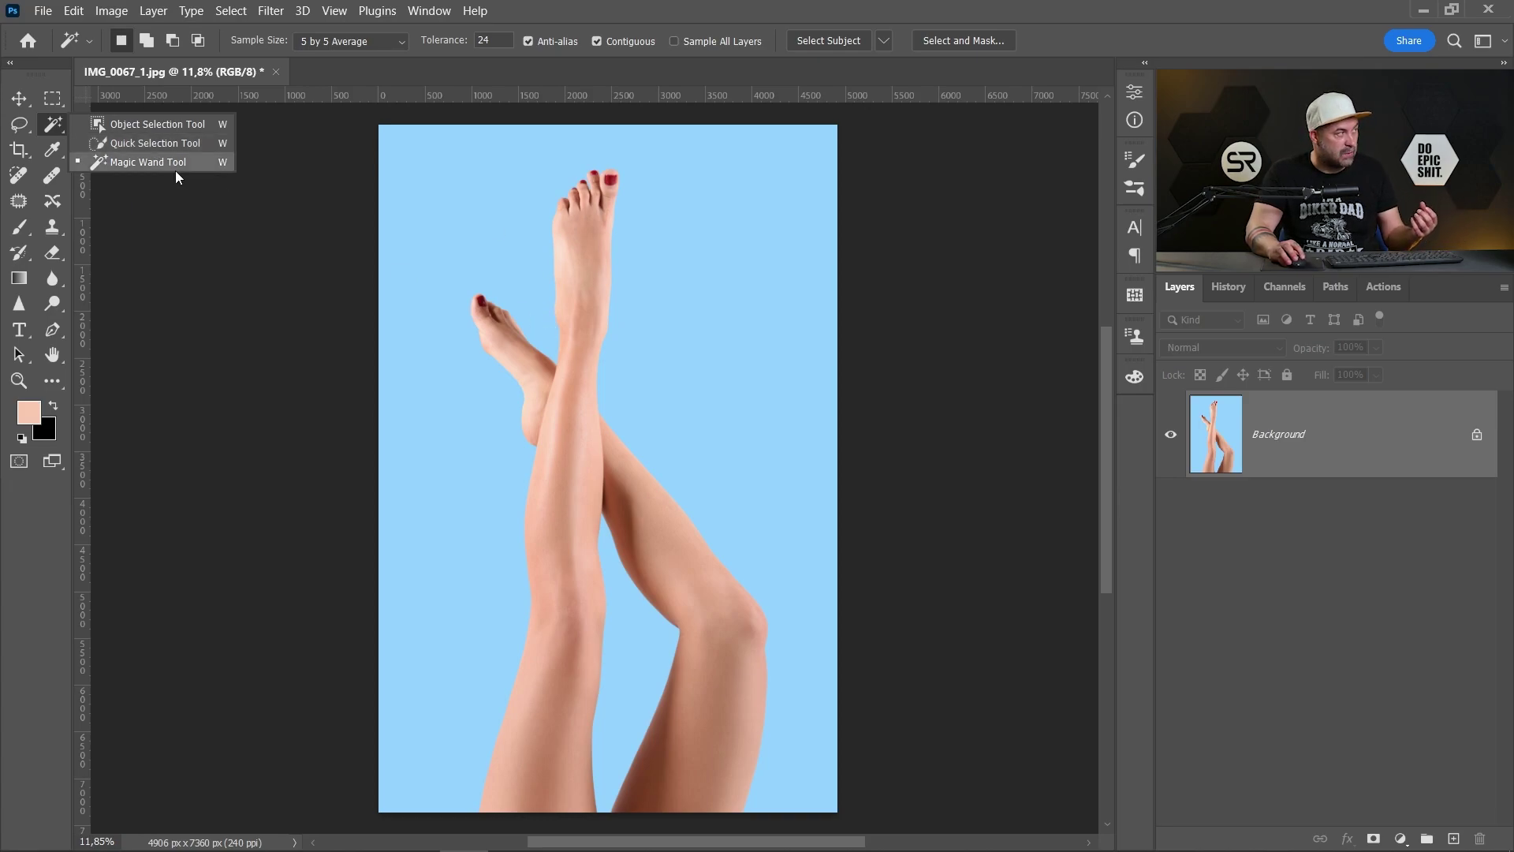
left_click(153, 160)
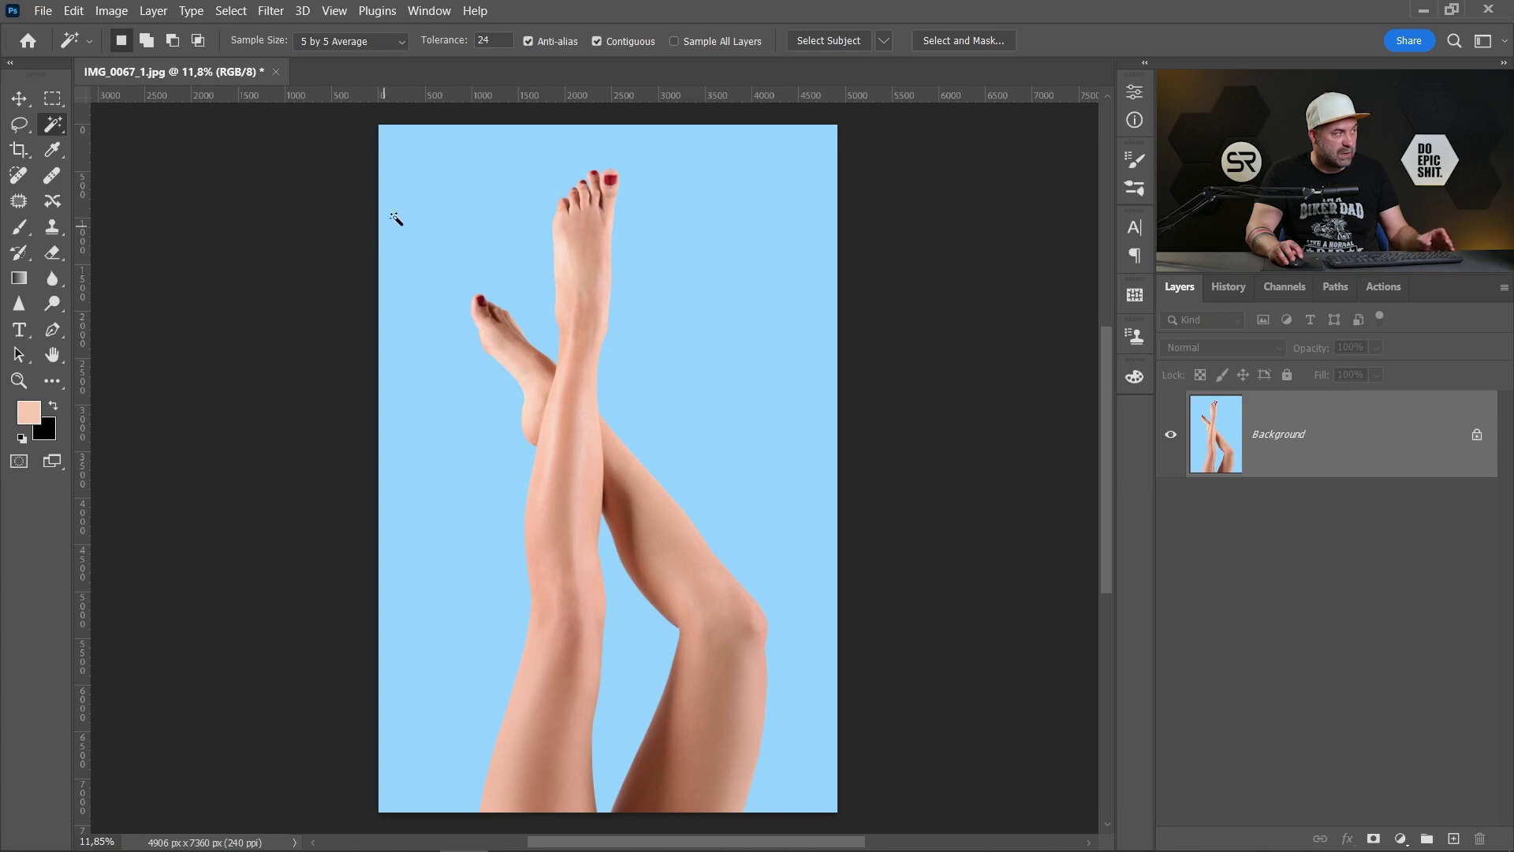
left_click(644, 652)
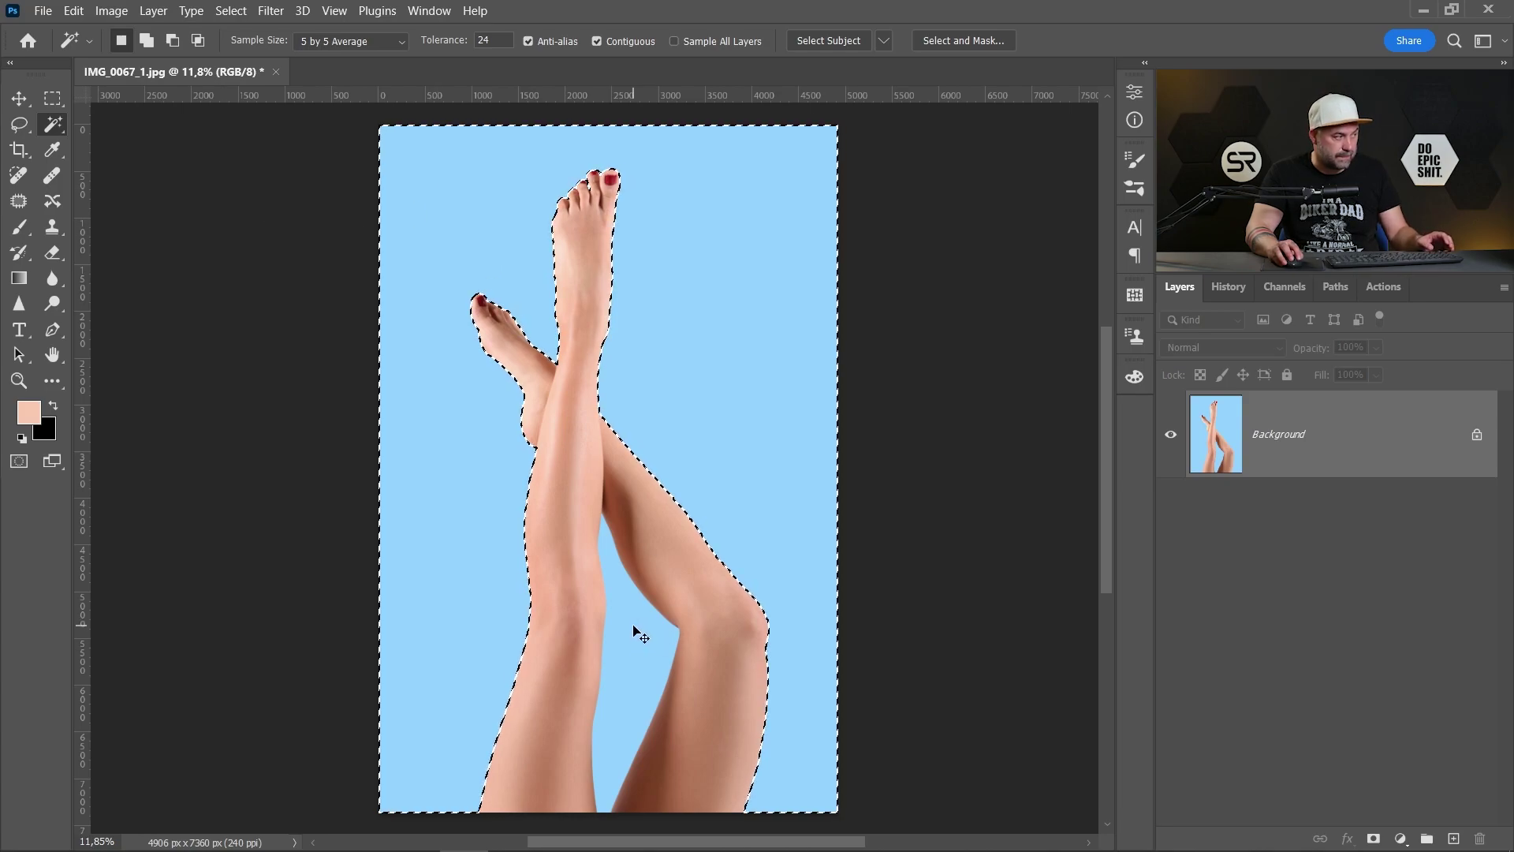
left_click(635, 627, "shift")
right_click(679, 349)
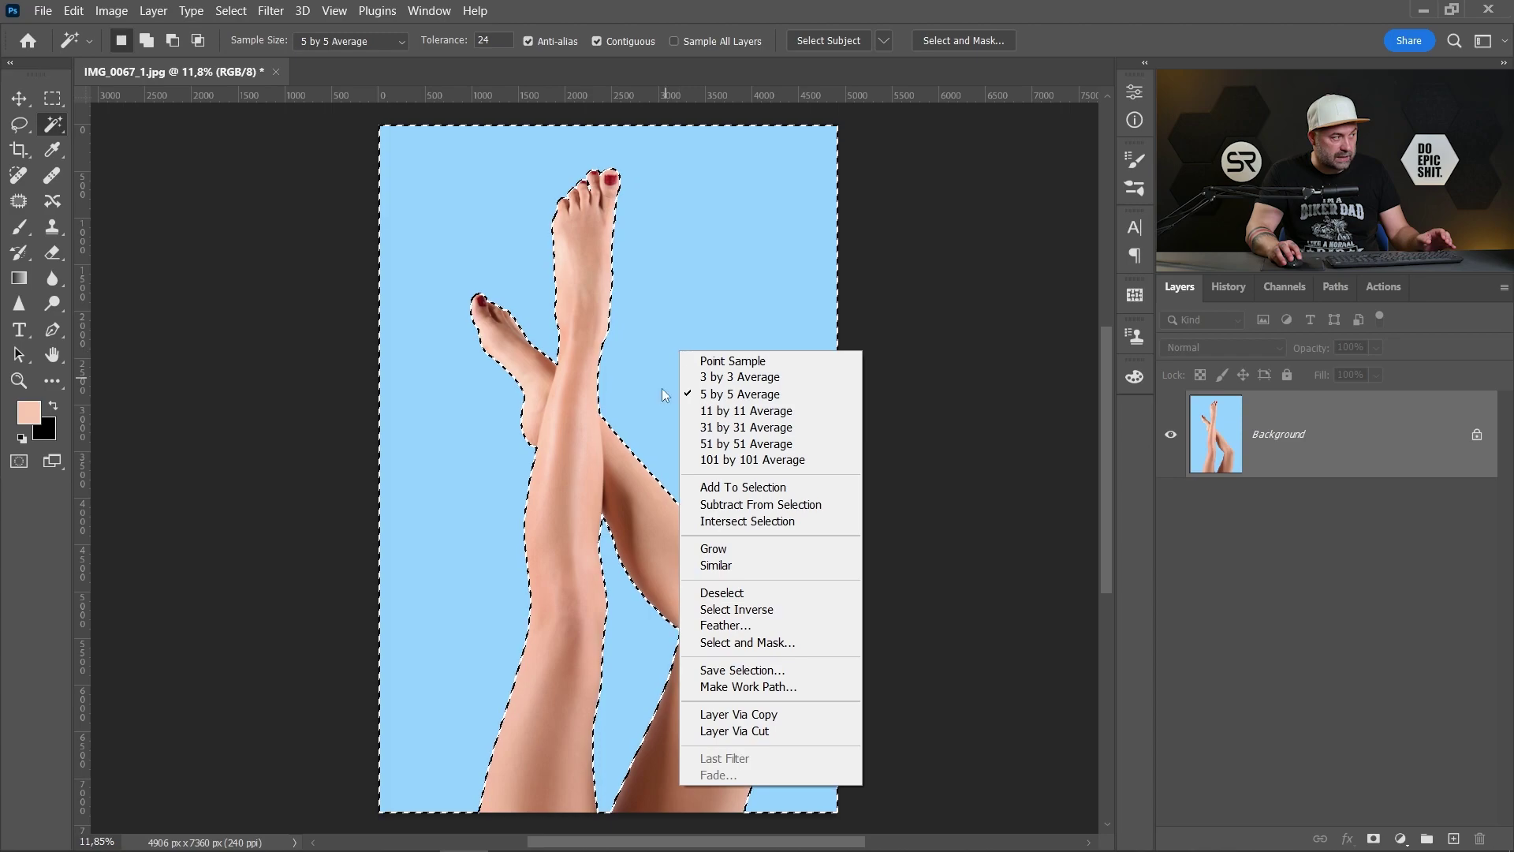
left_click(739, 611)
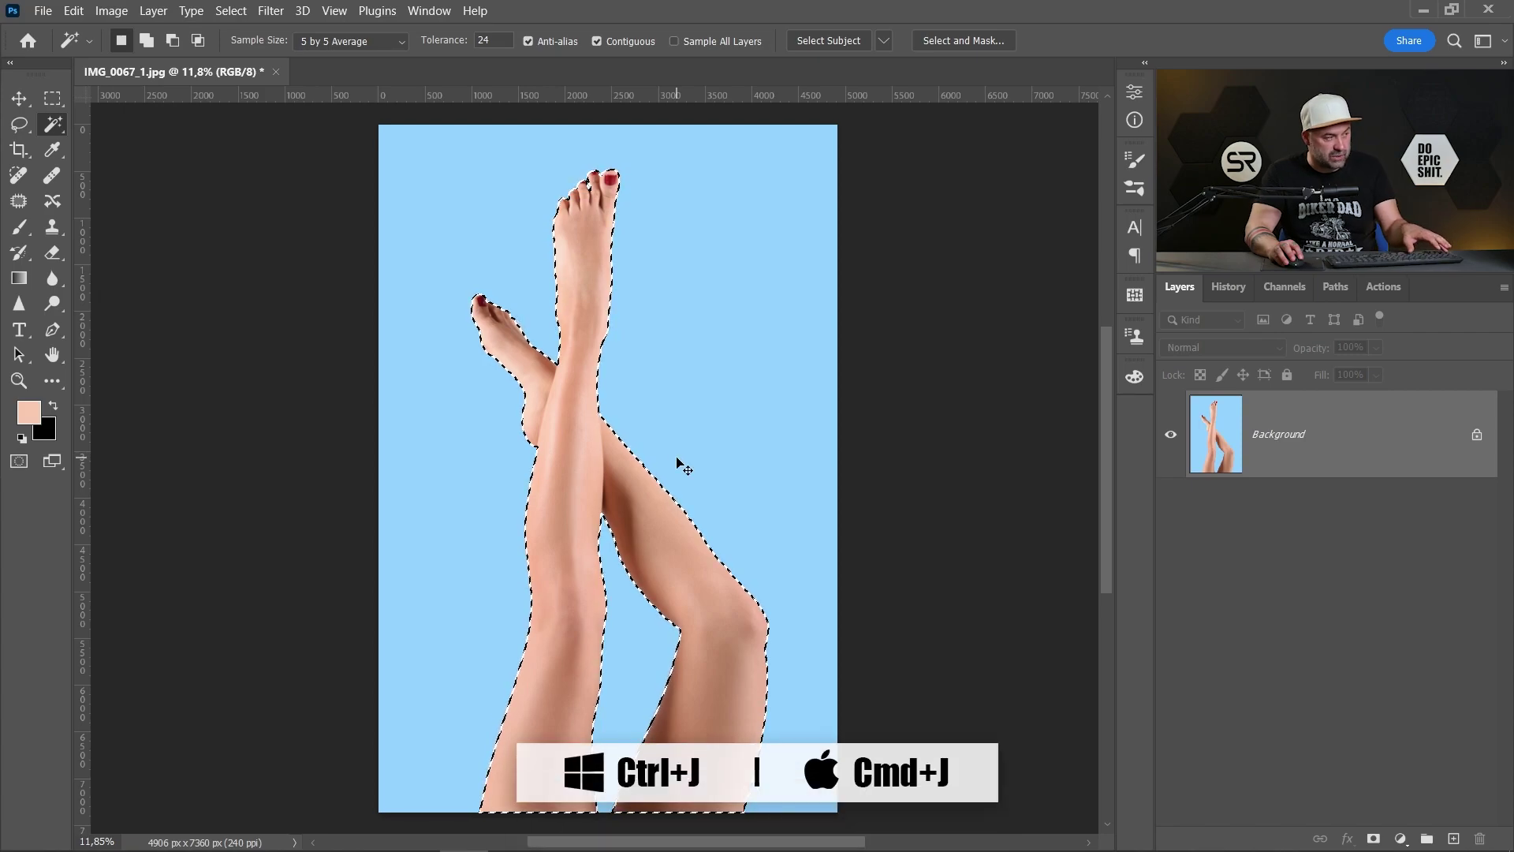
Copy the legs to a new layer with Ctrl+J and check it by toggling the background.
key("ctrl+j")
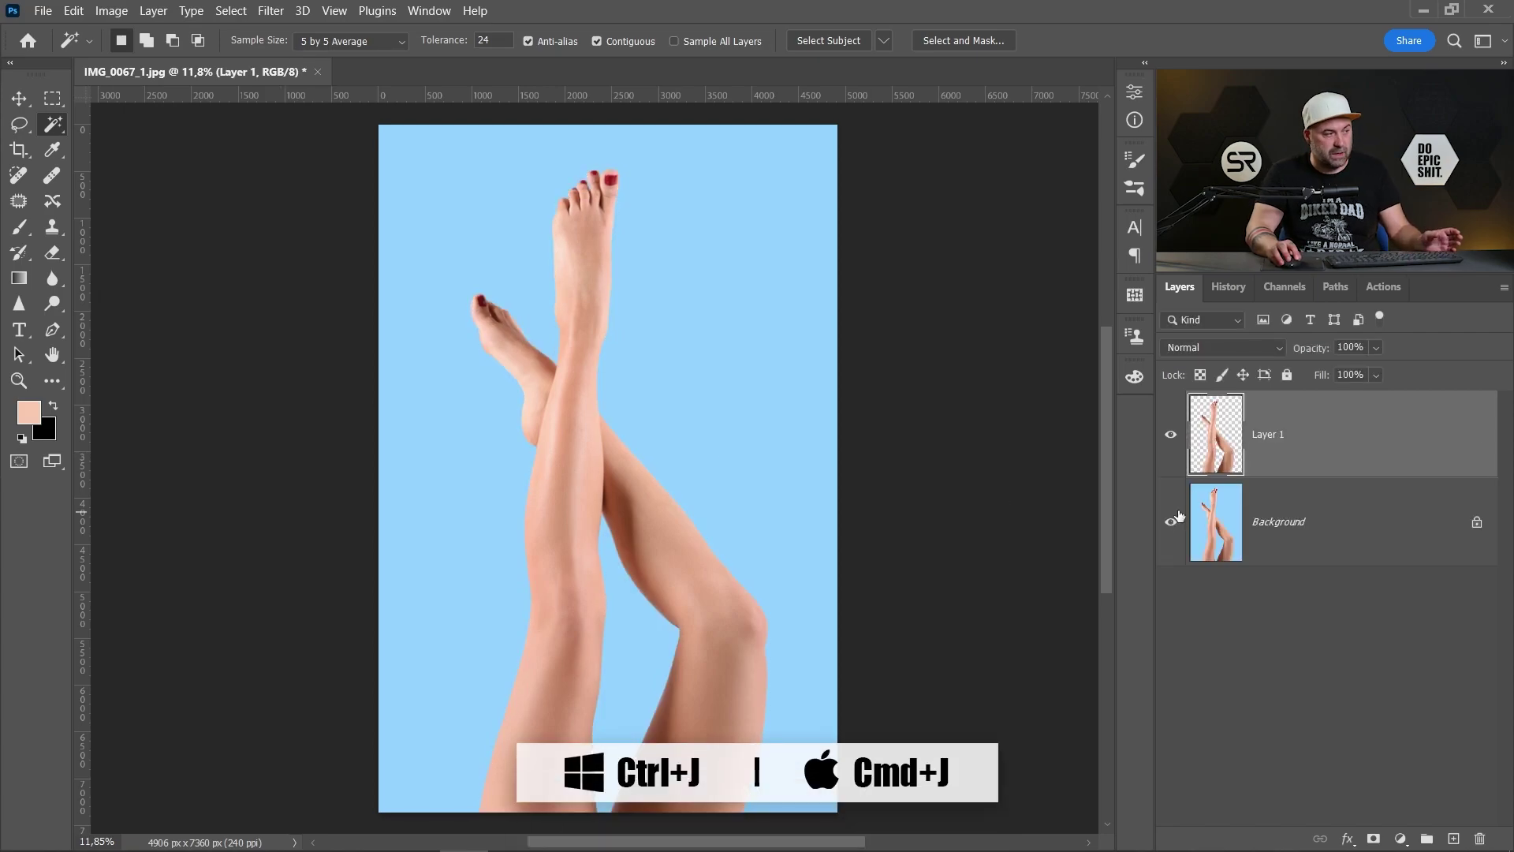
left_click(1172, 522)
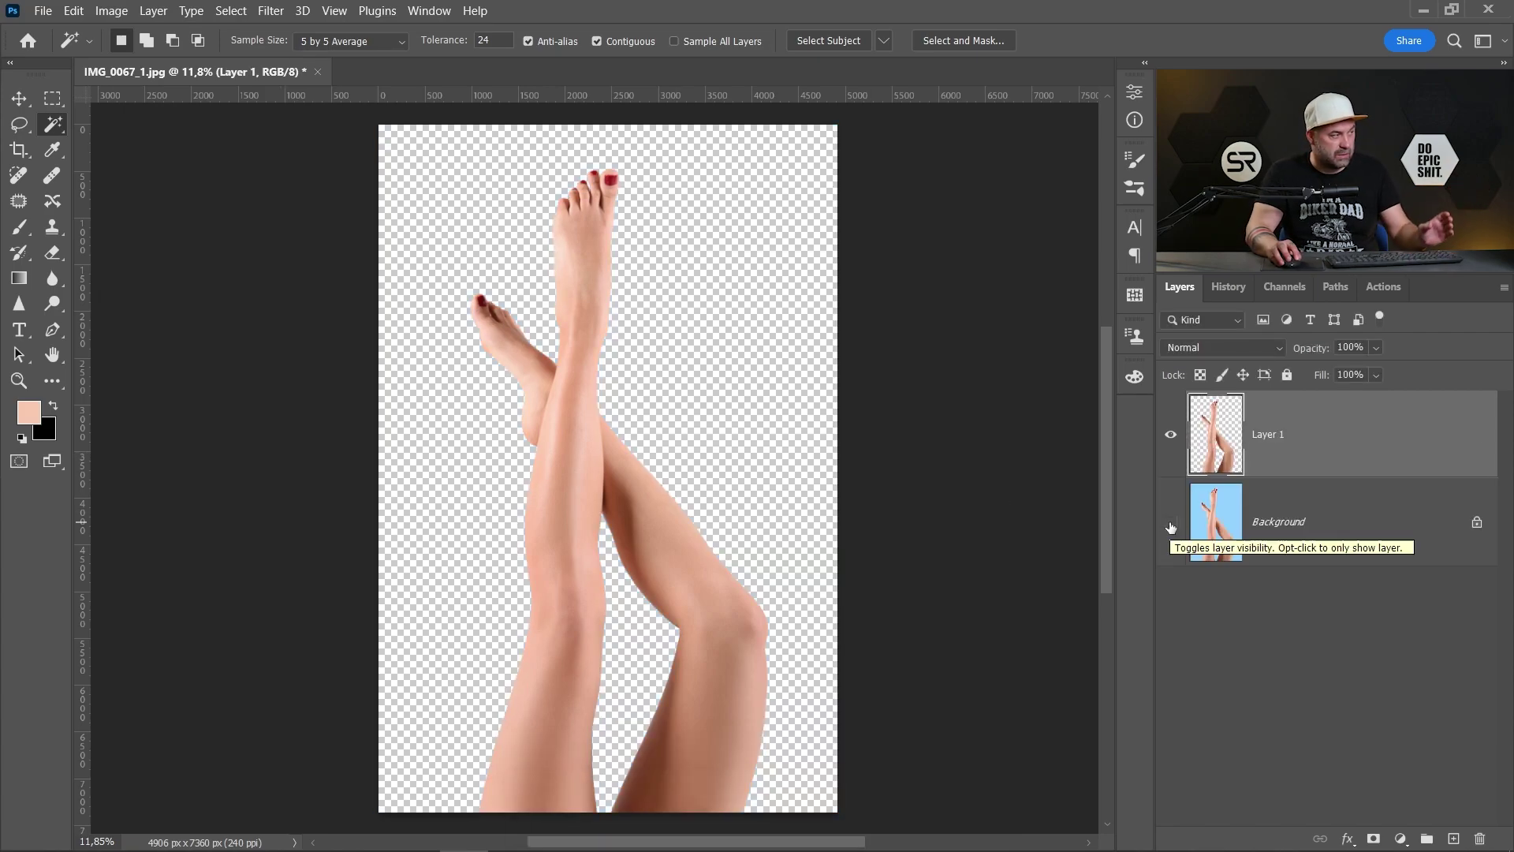
left_click(1172, 523)
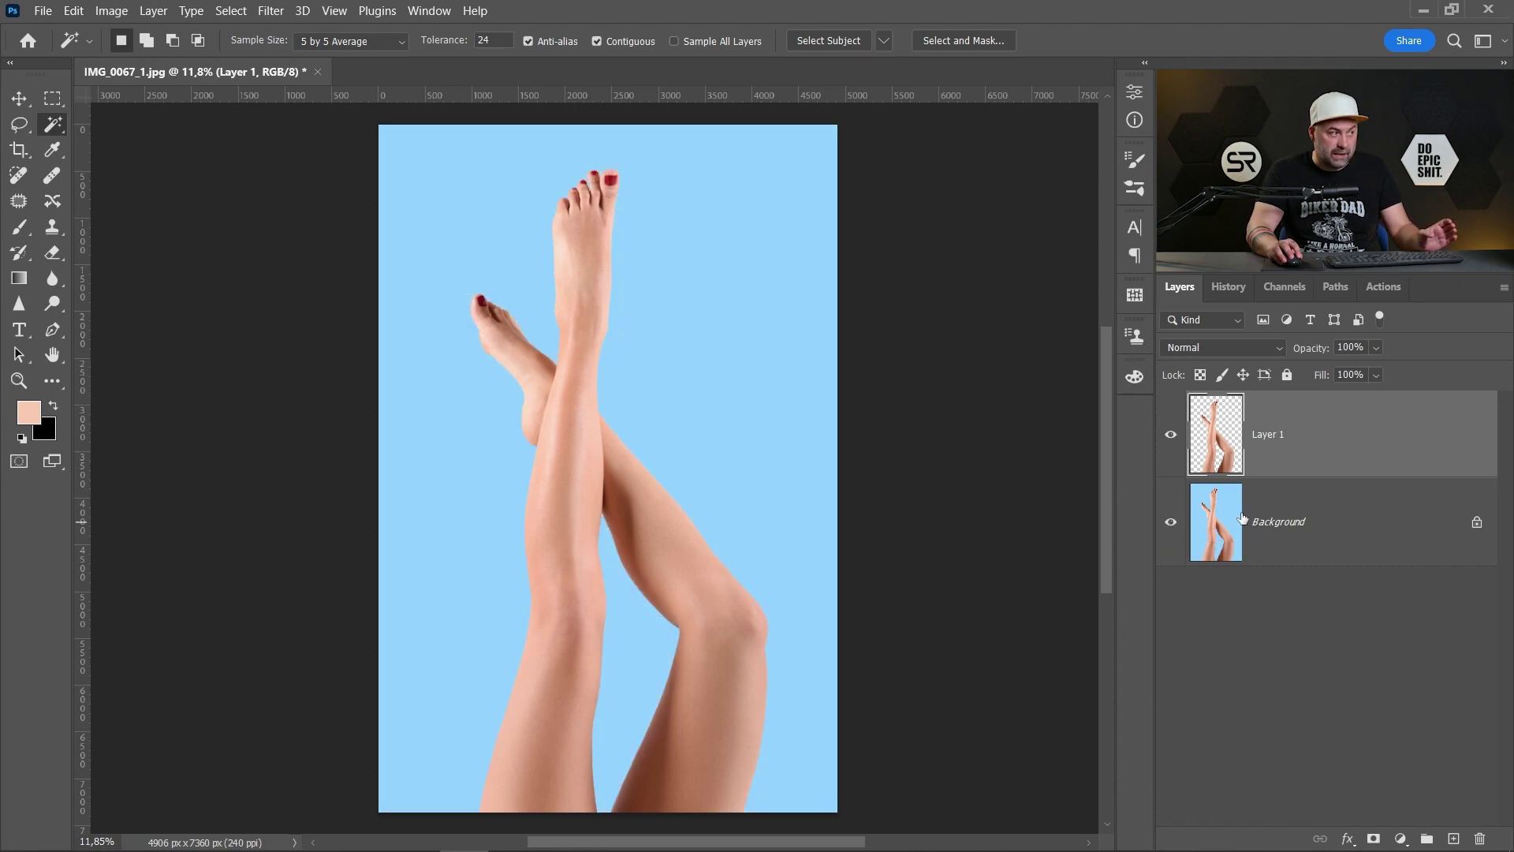
Add a Black & White adjustment clipped to the legs layer, brightening its Reds and Yellows.
left_click(1401, 840)
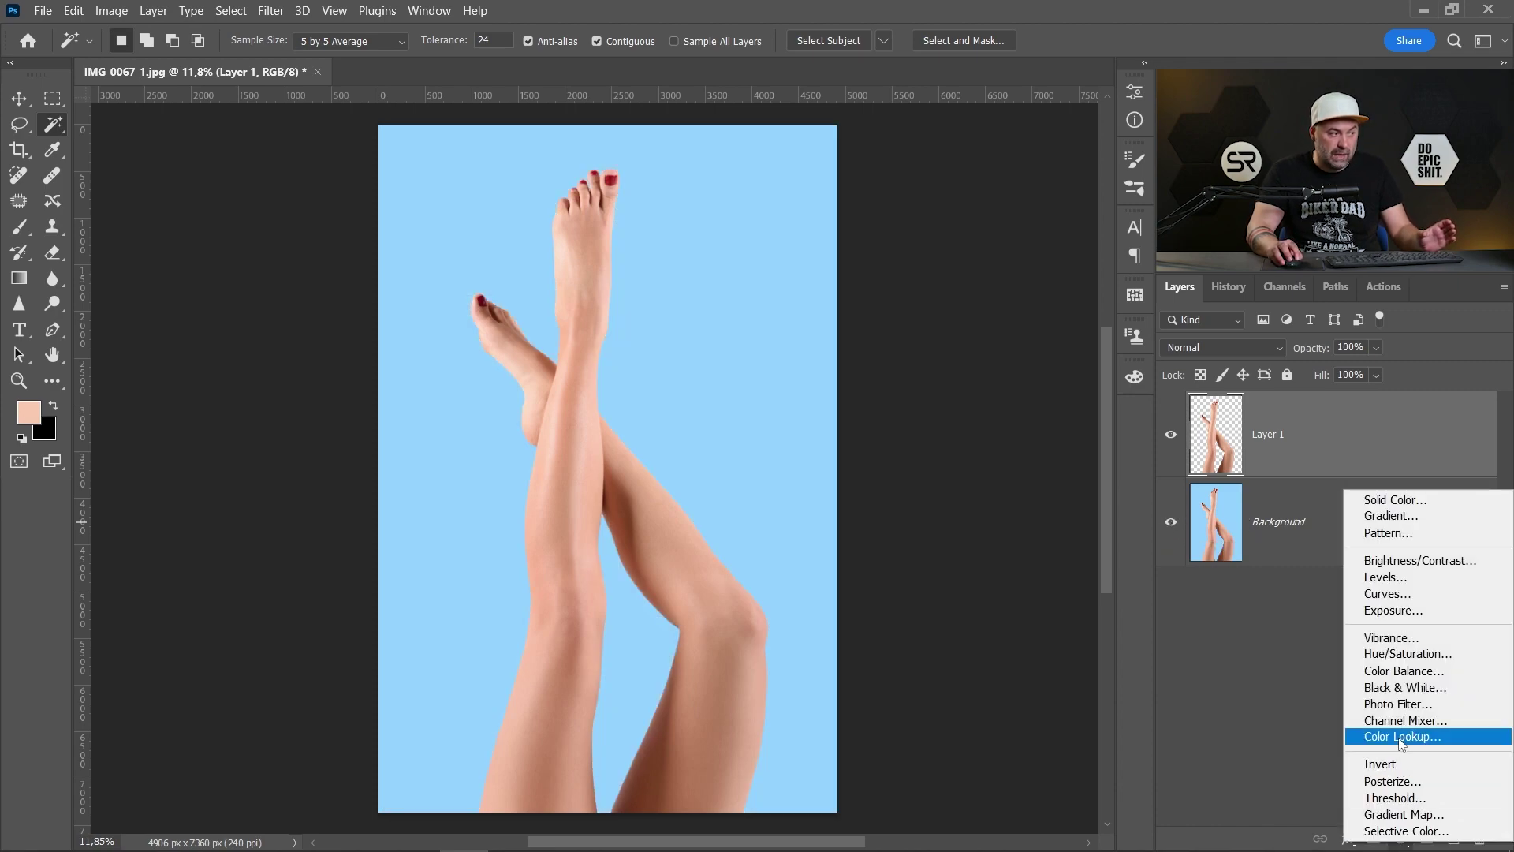
left_click(1418, 687)
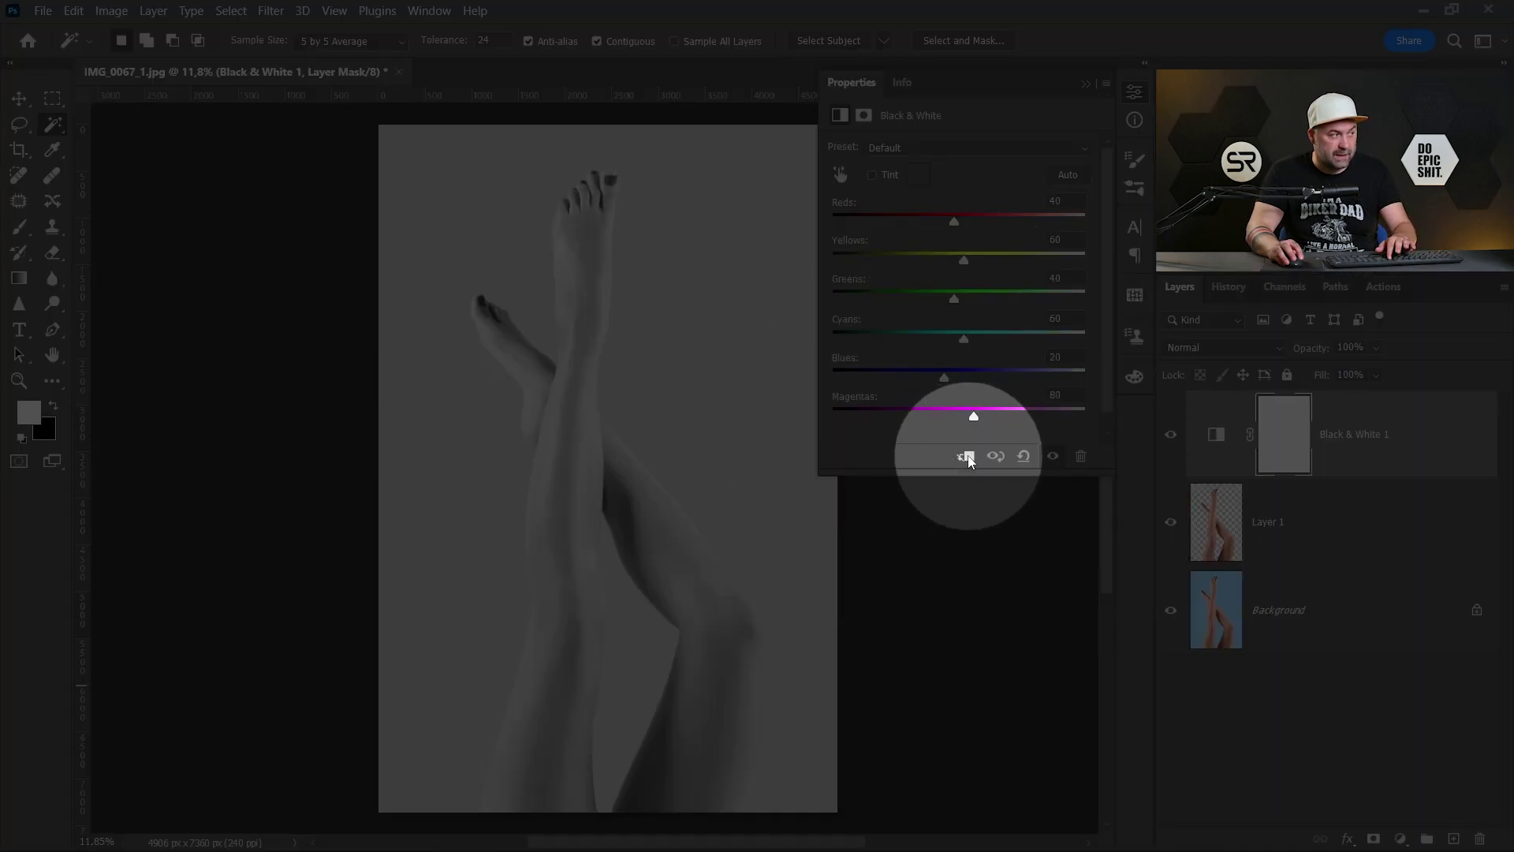
left_click(968, 457)
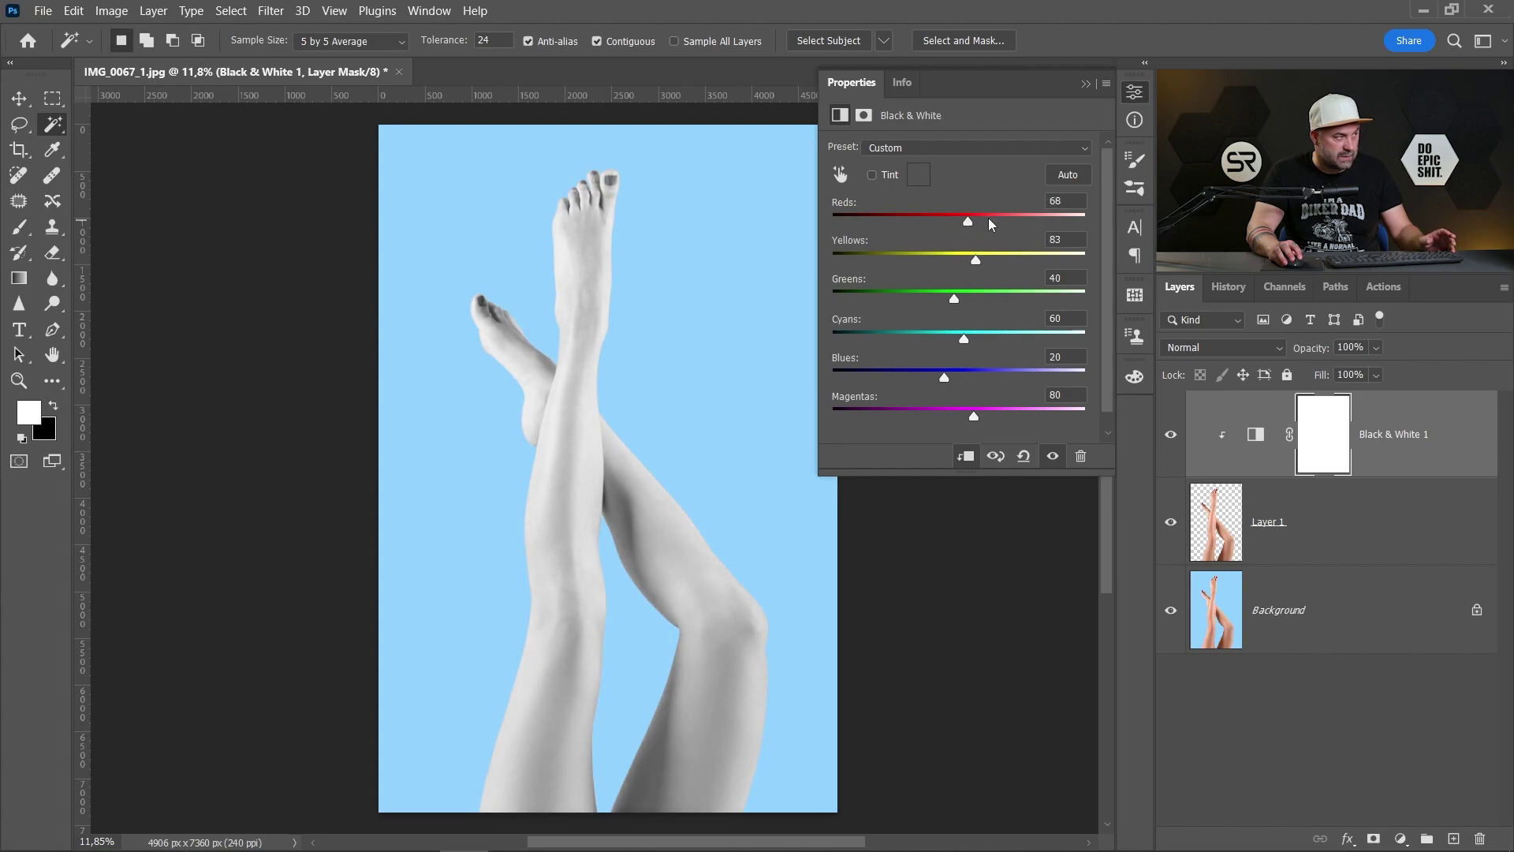
left_click(1134, 92)
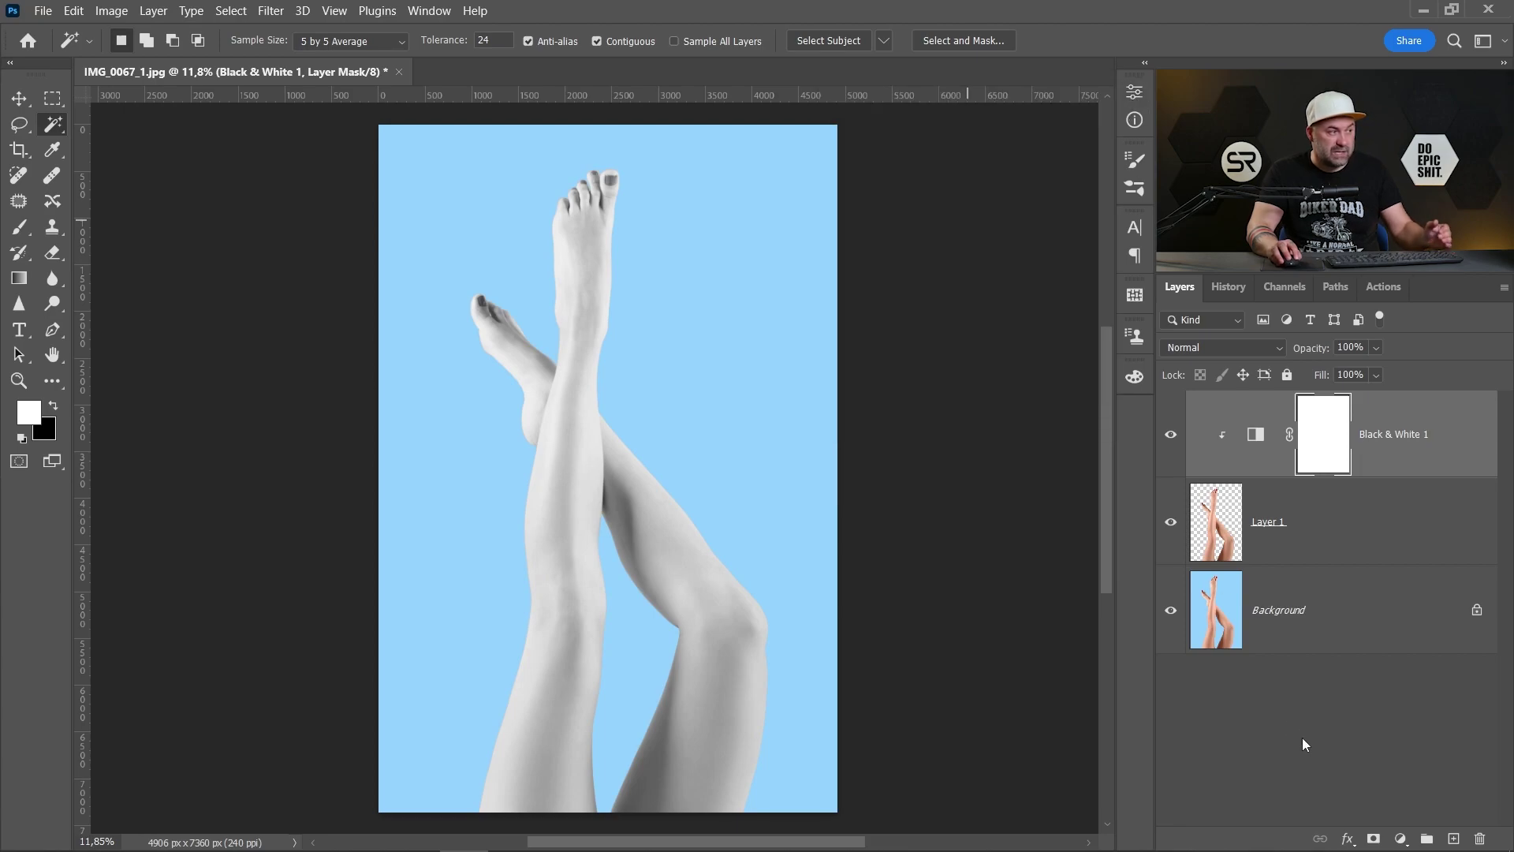
Add a Curves adjustment clipped to the legs, with a lowered midtone point and a highlight point.
left_click(1401, 838)
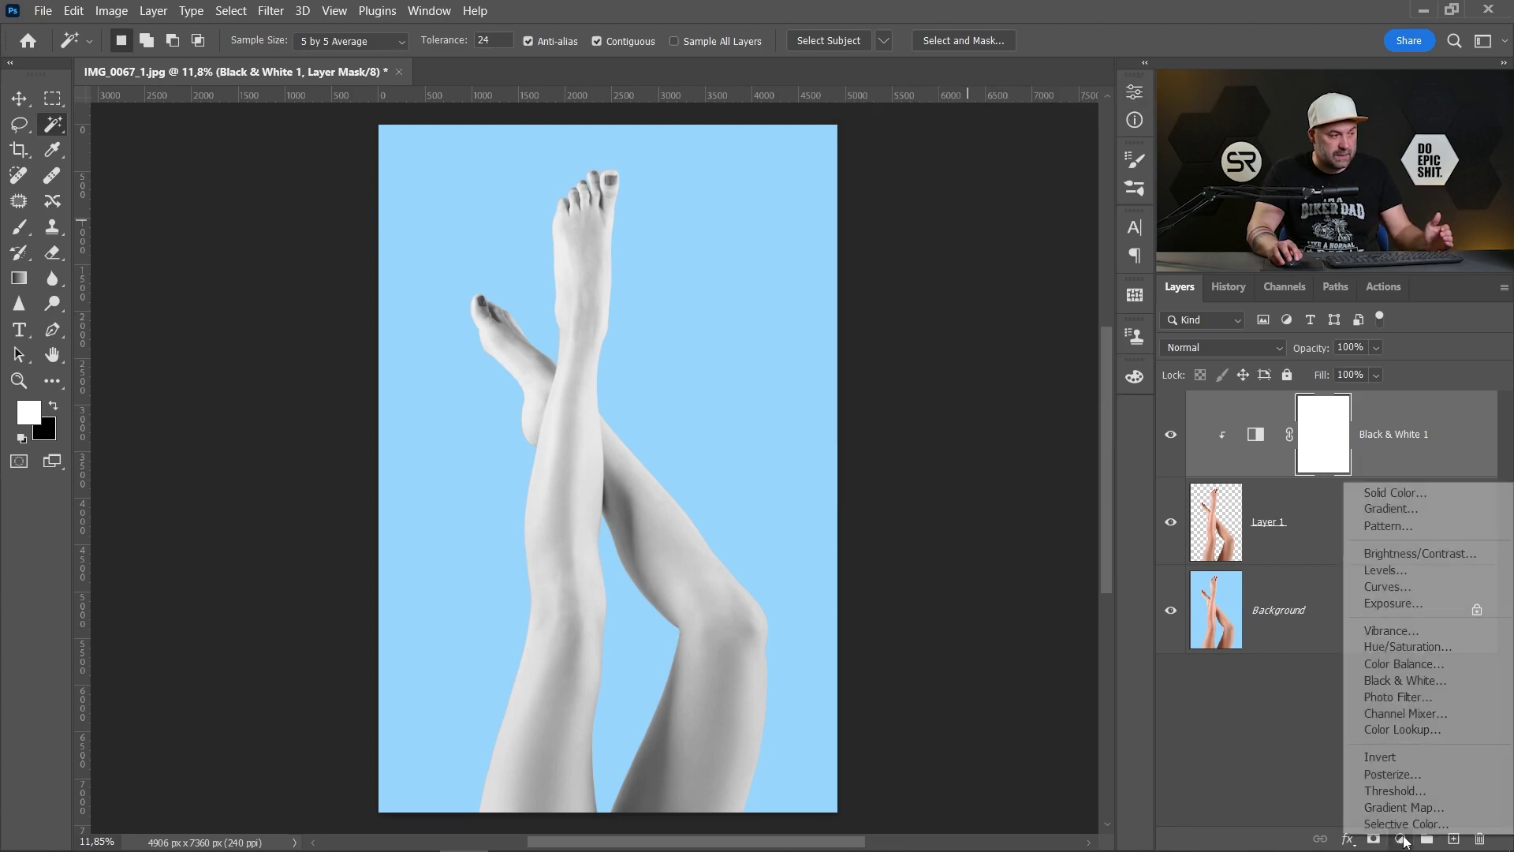
left_click(1388, 586)
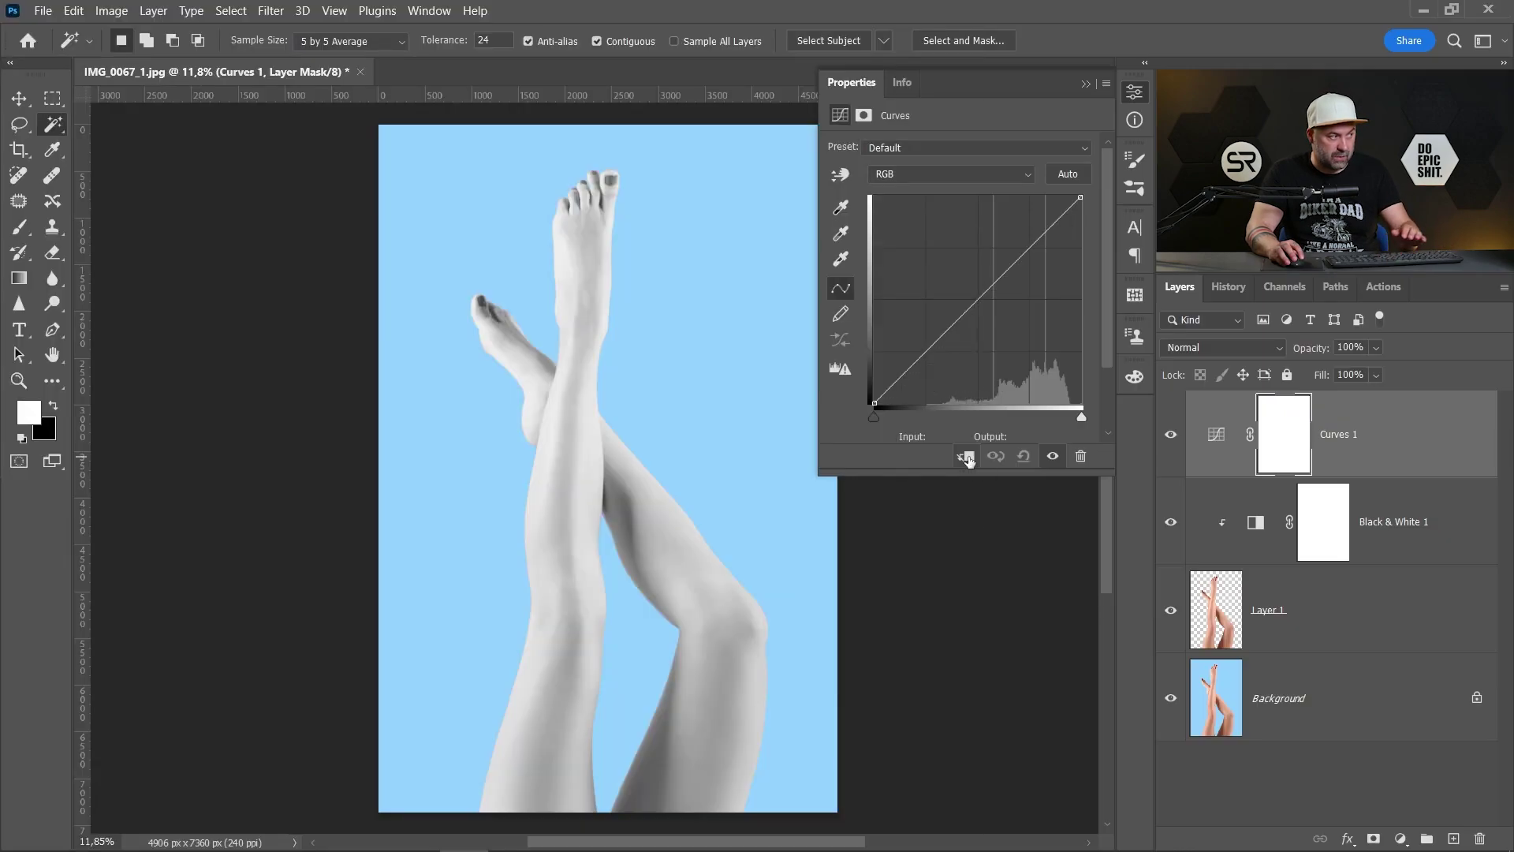
left_click(967, 458)
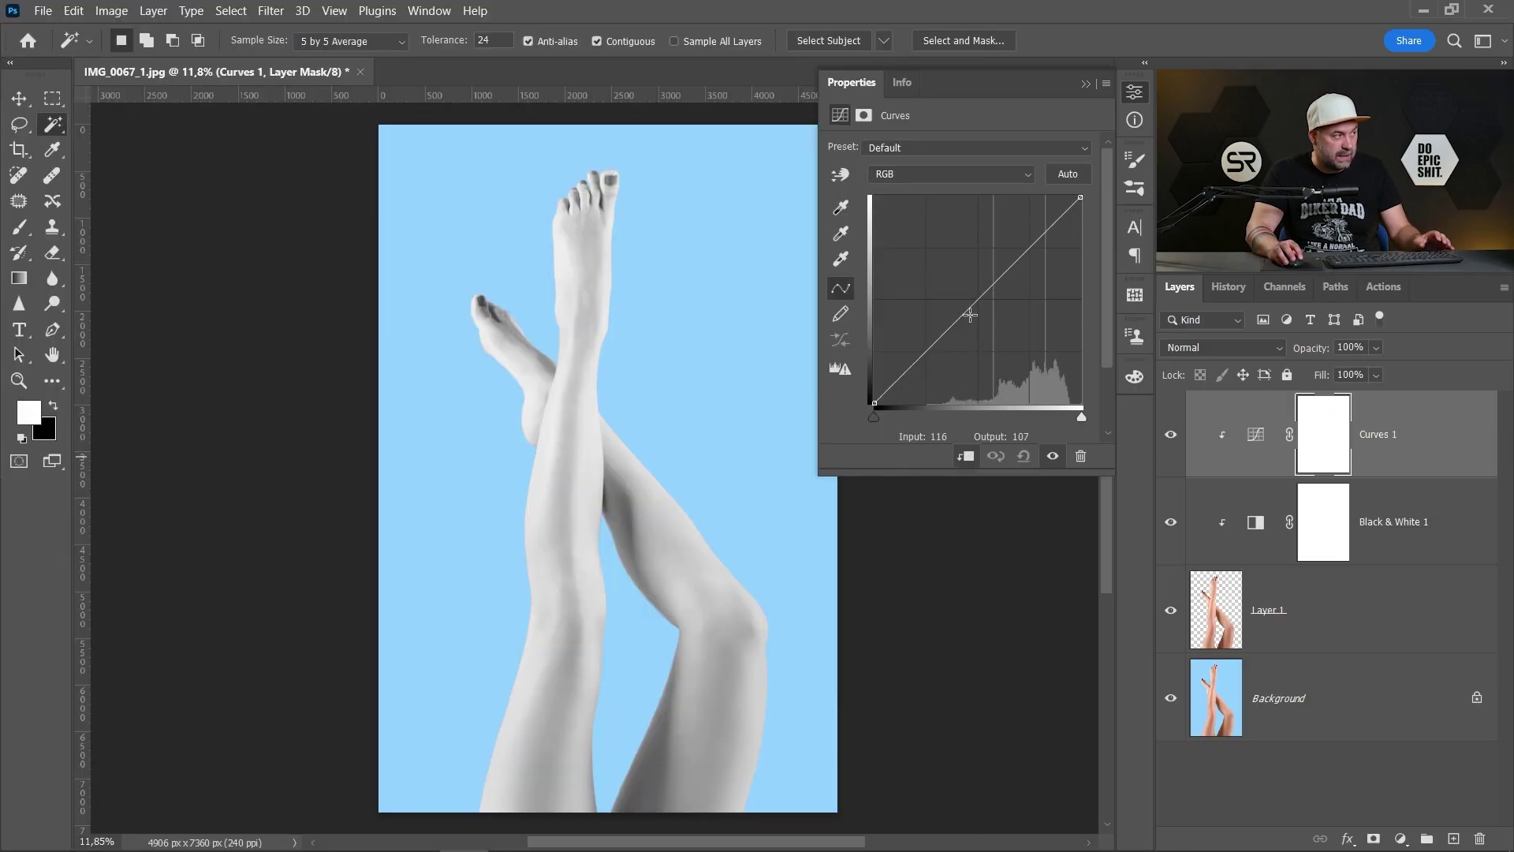
left_click_drag(970, 307, 973, 315)
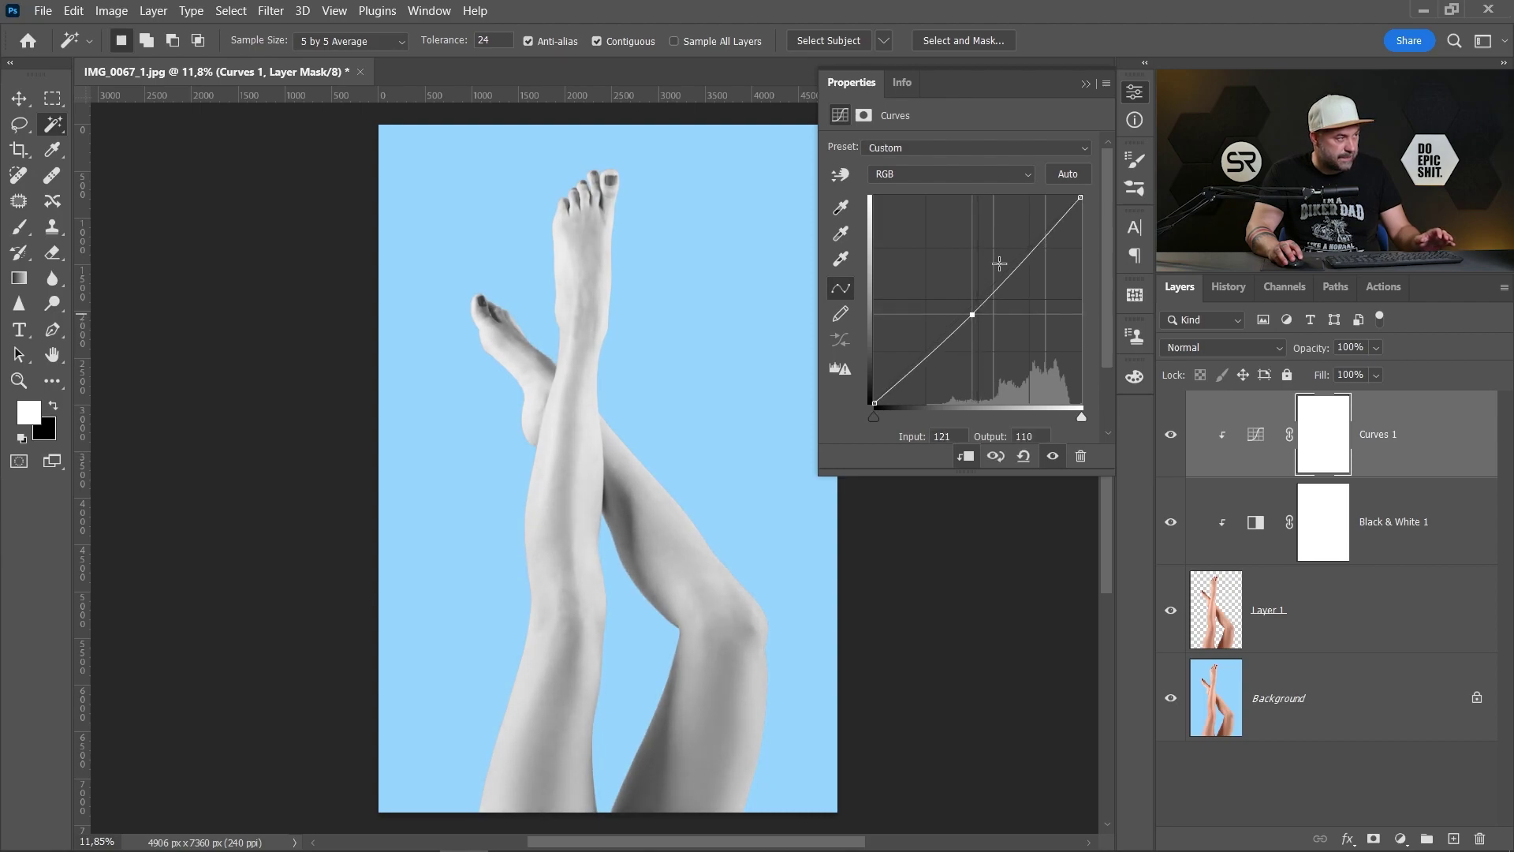
left_click_drag(1062, 213, 1062, 215)
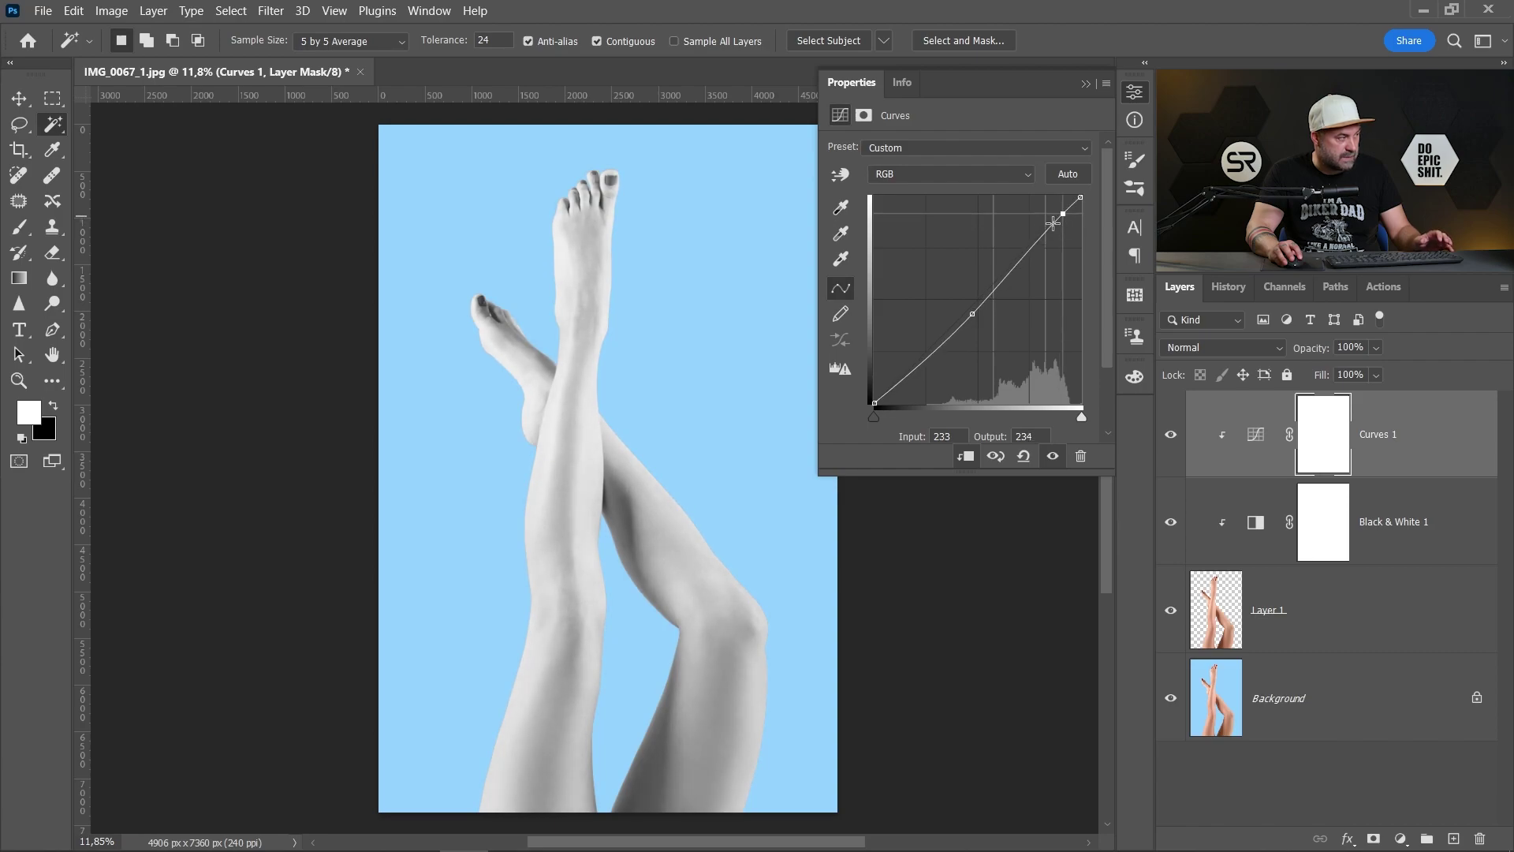
left_click(1133, 101)
Compare the adjusted legs with their original colour, zooming in and back out.
left_click(1169, 699, "alt")
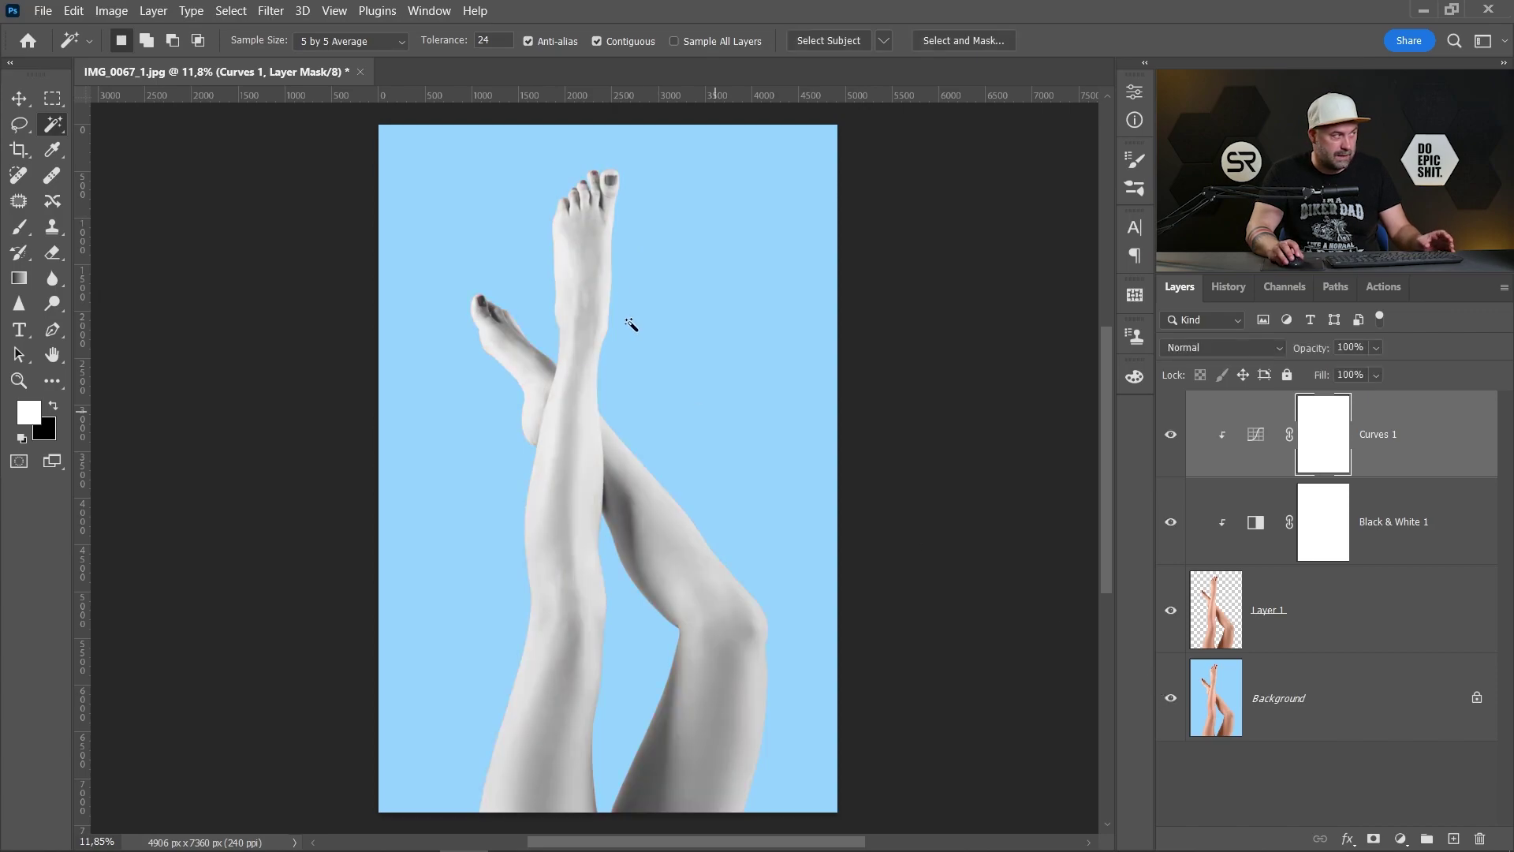
scroll(619, 181, "up", 1)
scroll(620, 180, "up", 2)
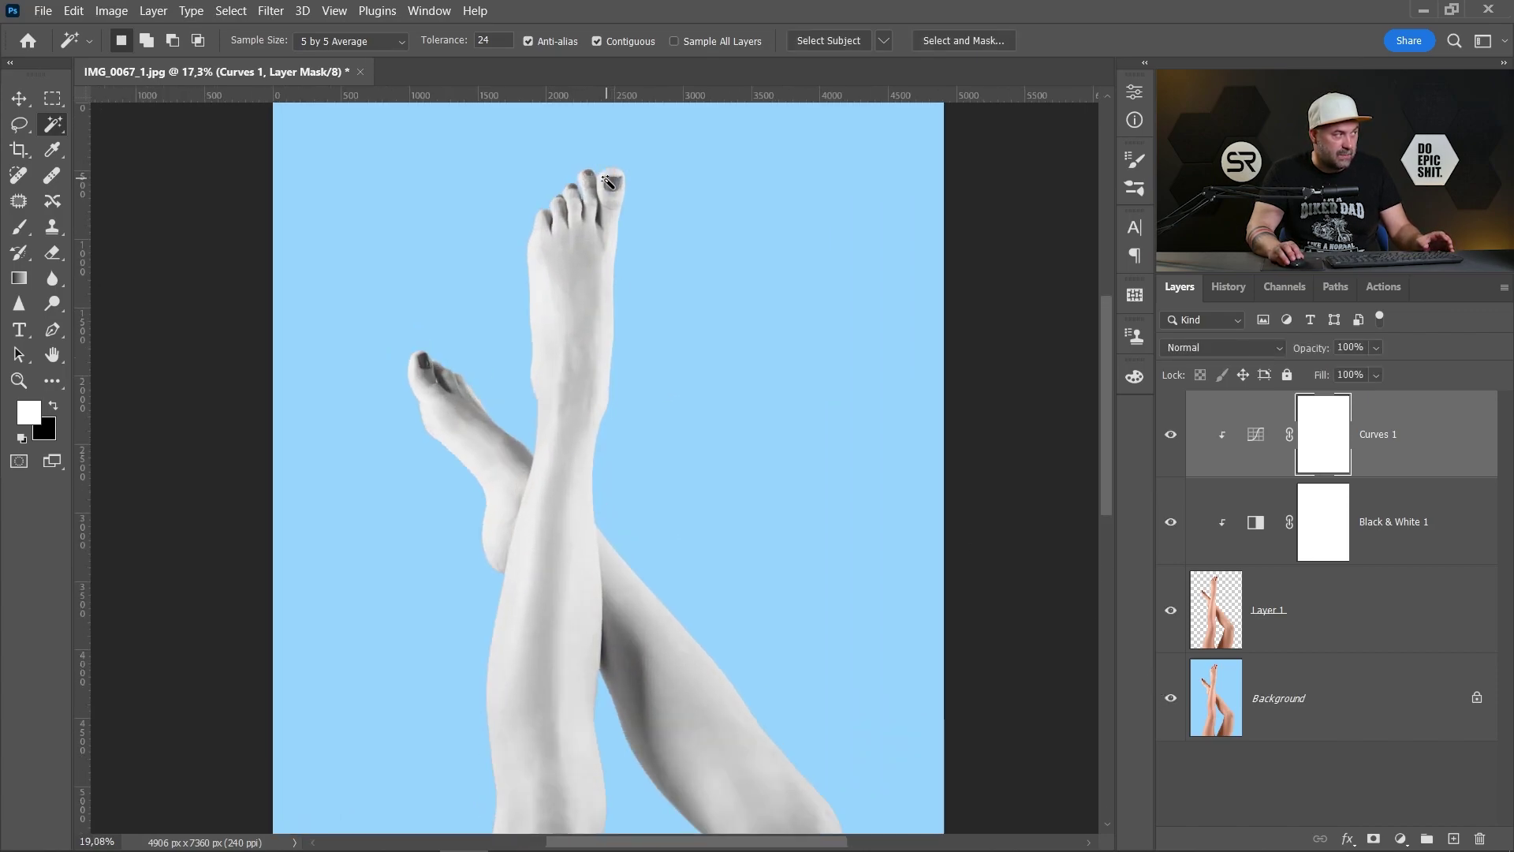
scroll(625, 178, "up", 3)
scroll(629, 175, "up", 2)
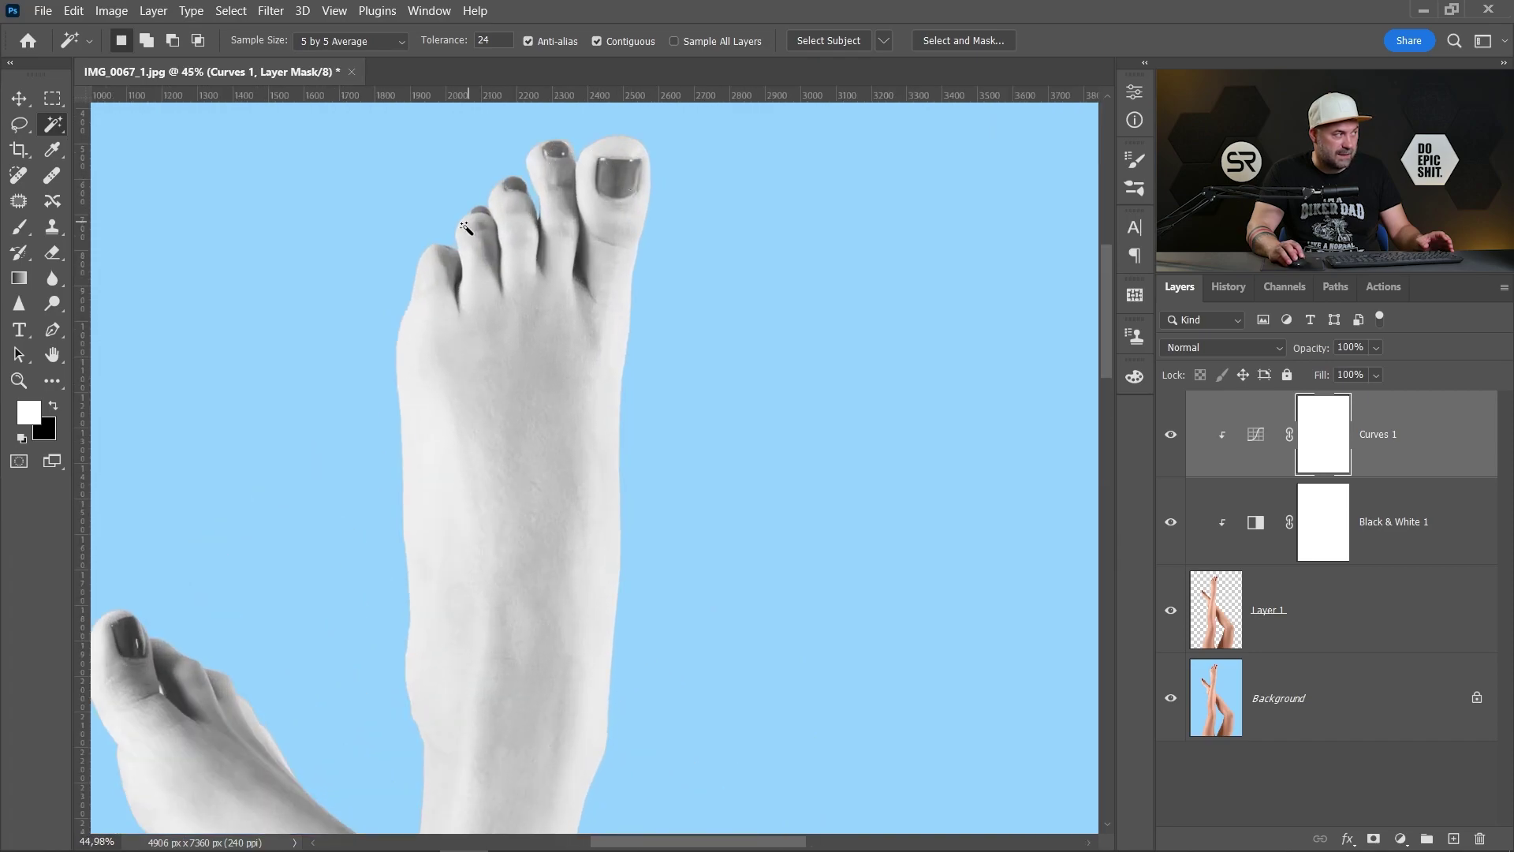
scroll(473, 233, "down", 3)
scroll(552, 276, "down", 2)
scroll(618, 321, "down", 1)
scroll(798, 514, "down", 1)
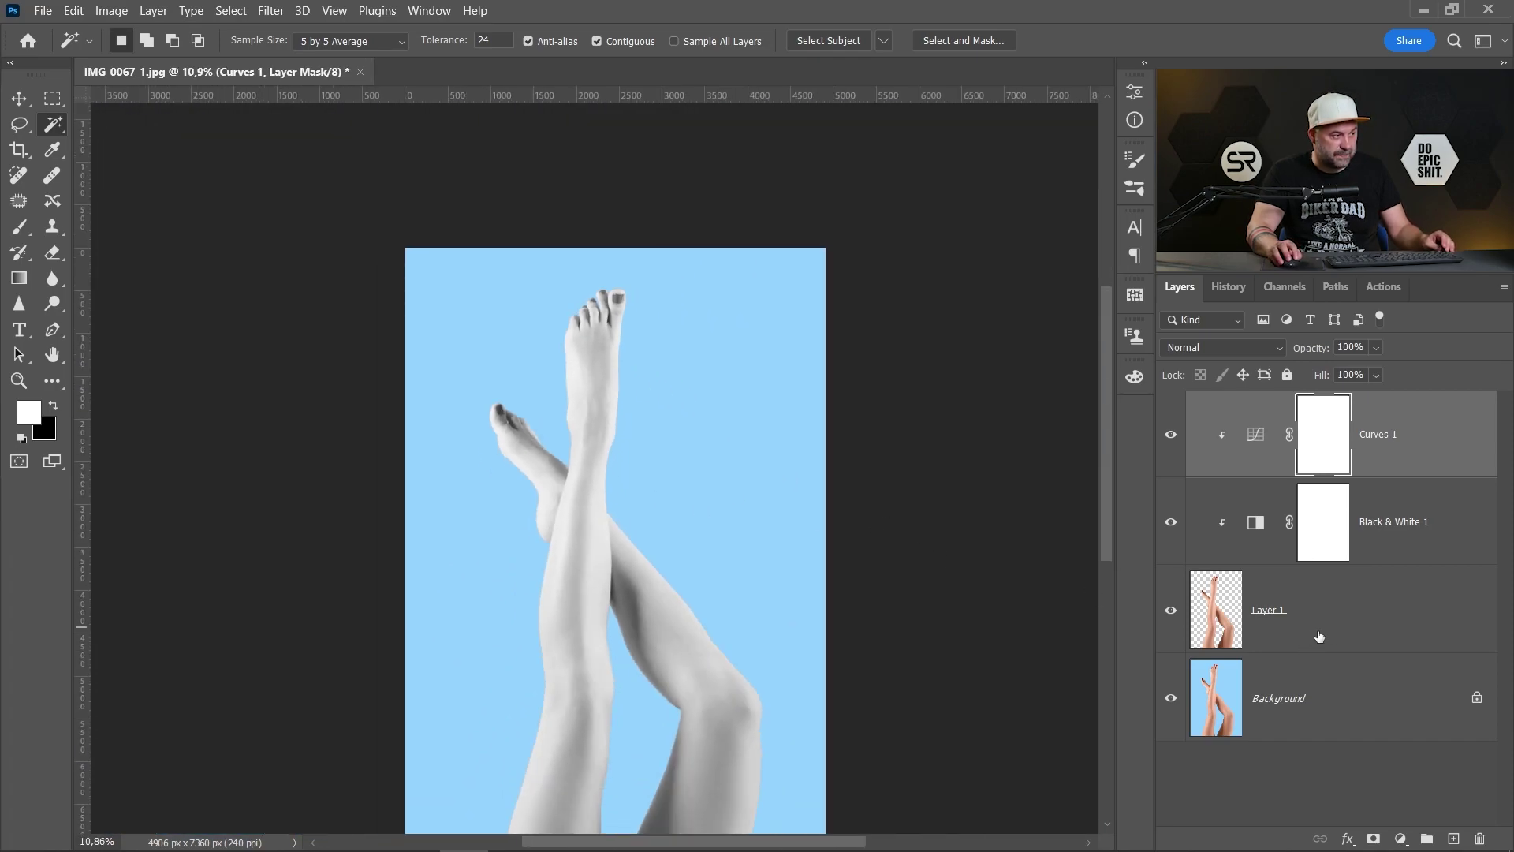
Group the legs layer and its two adjustments as 'White skin' and add a mask to the group.
left_click(1345, 619)
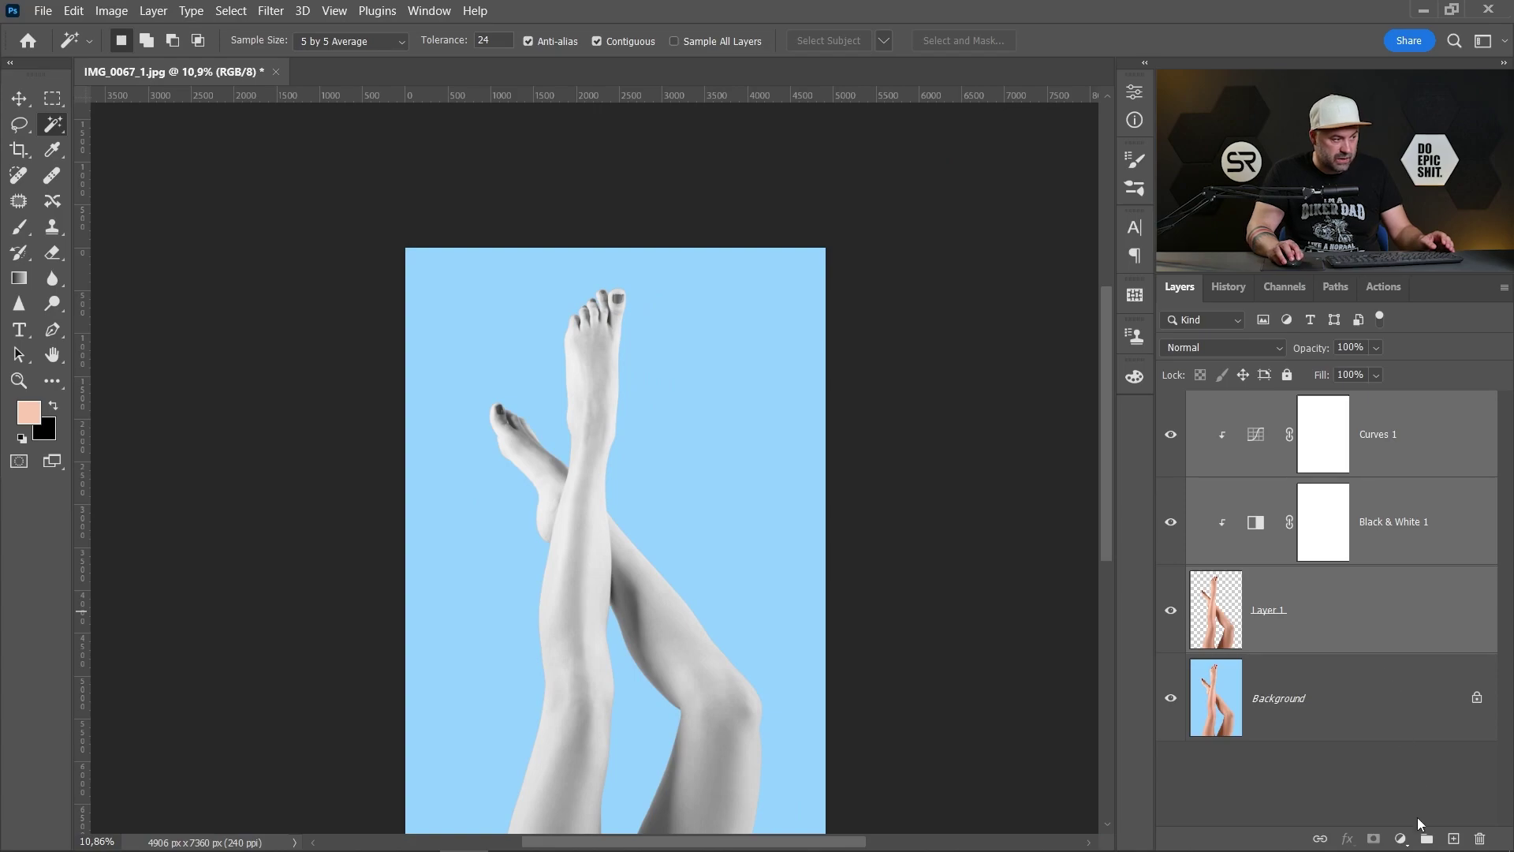
left_click(1426, 838)
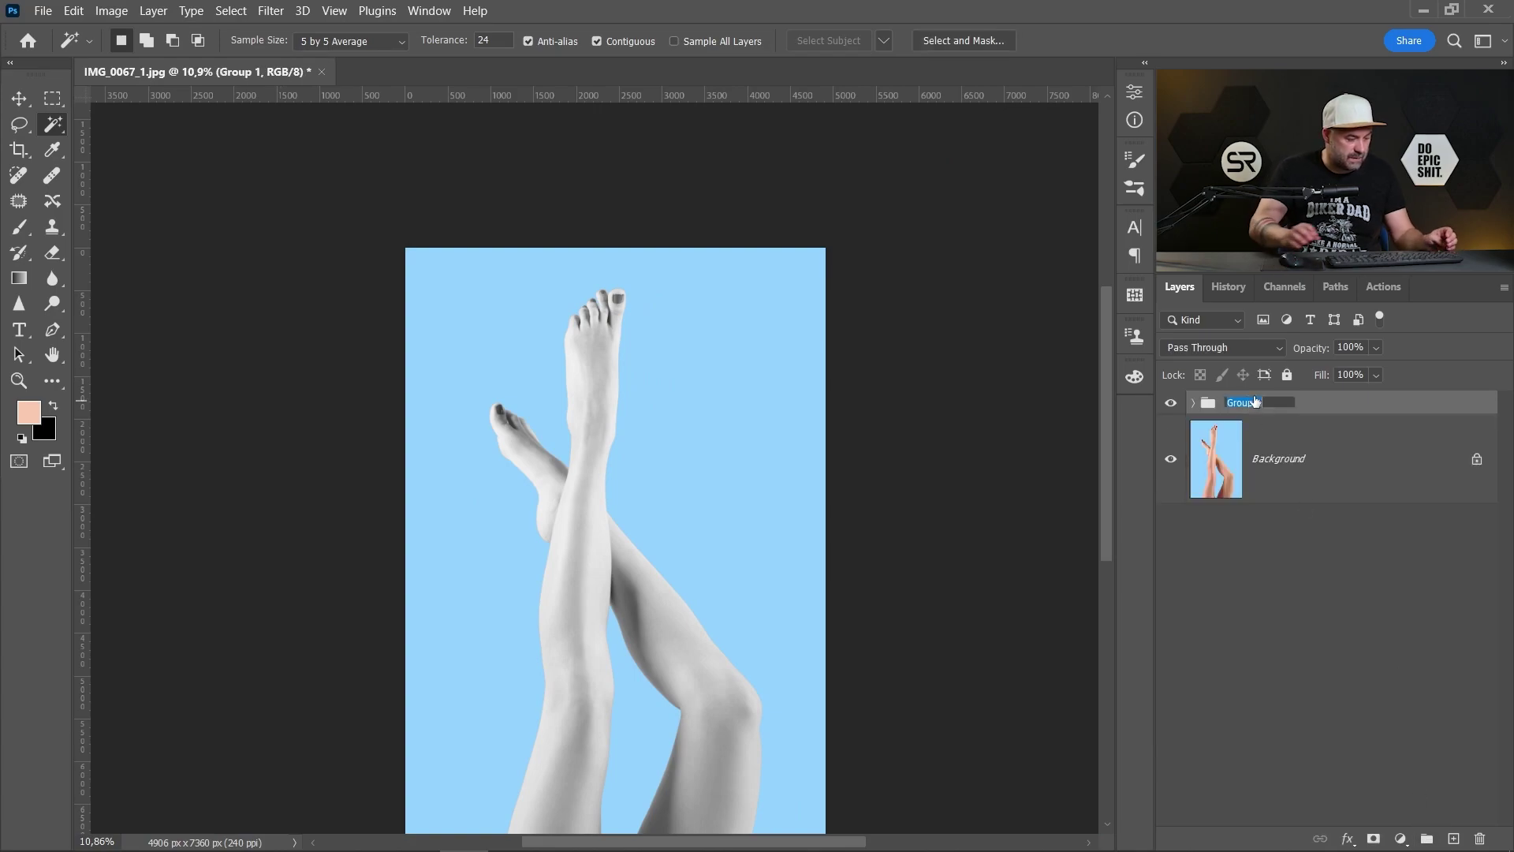
type("White")
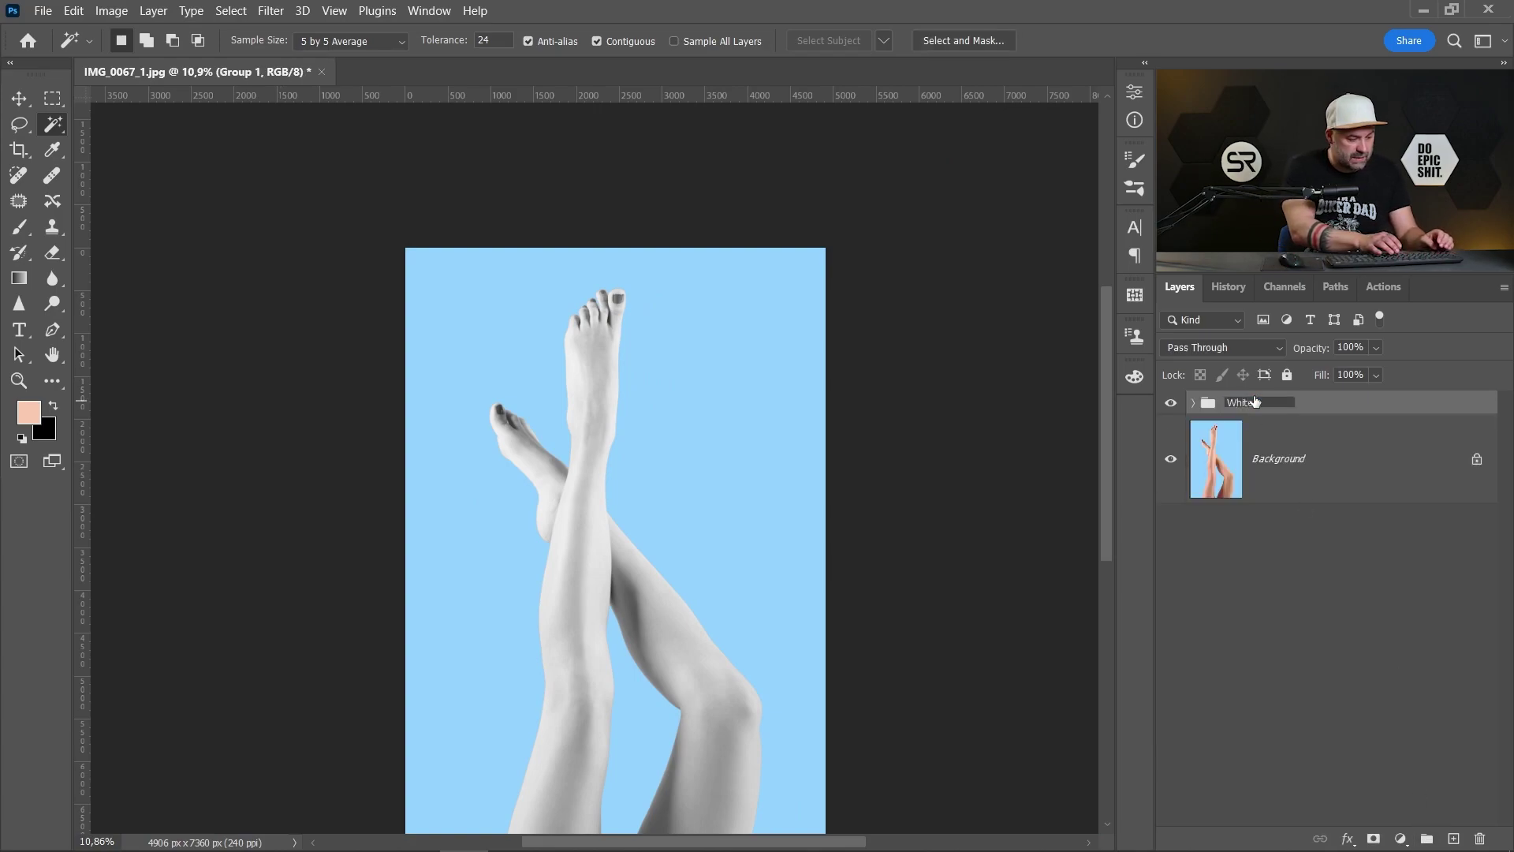
type(" skin")
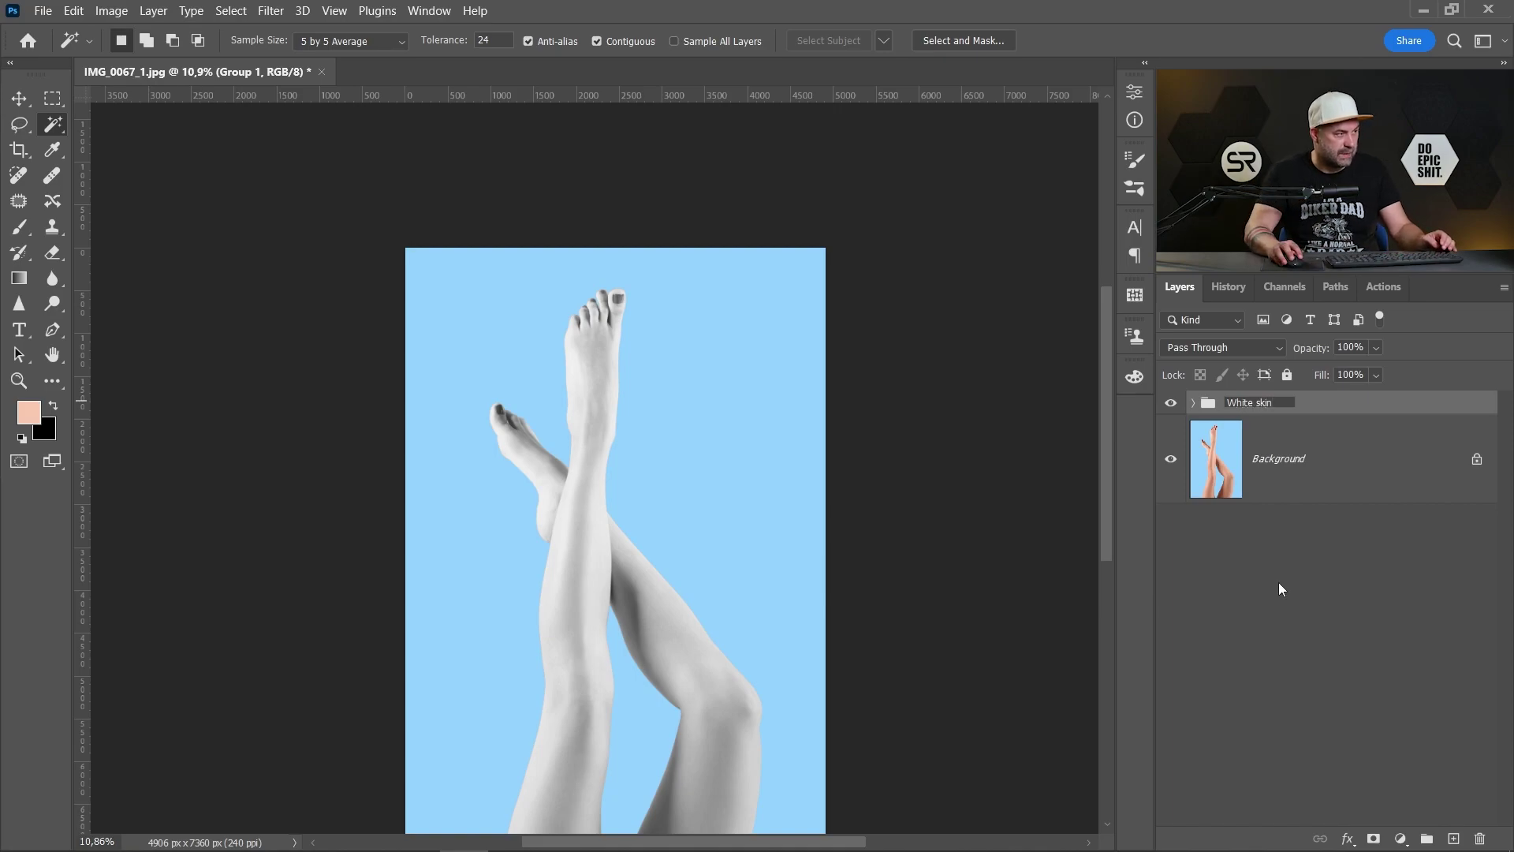
left_click(1279, 588)
left_click(1302, 406)
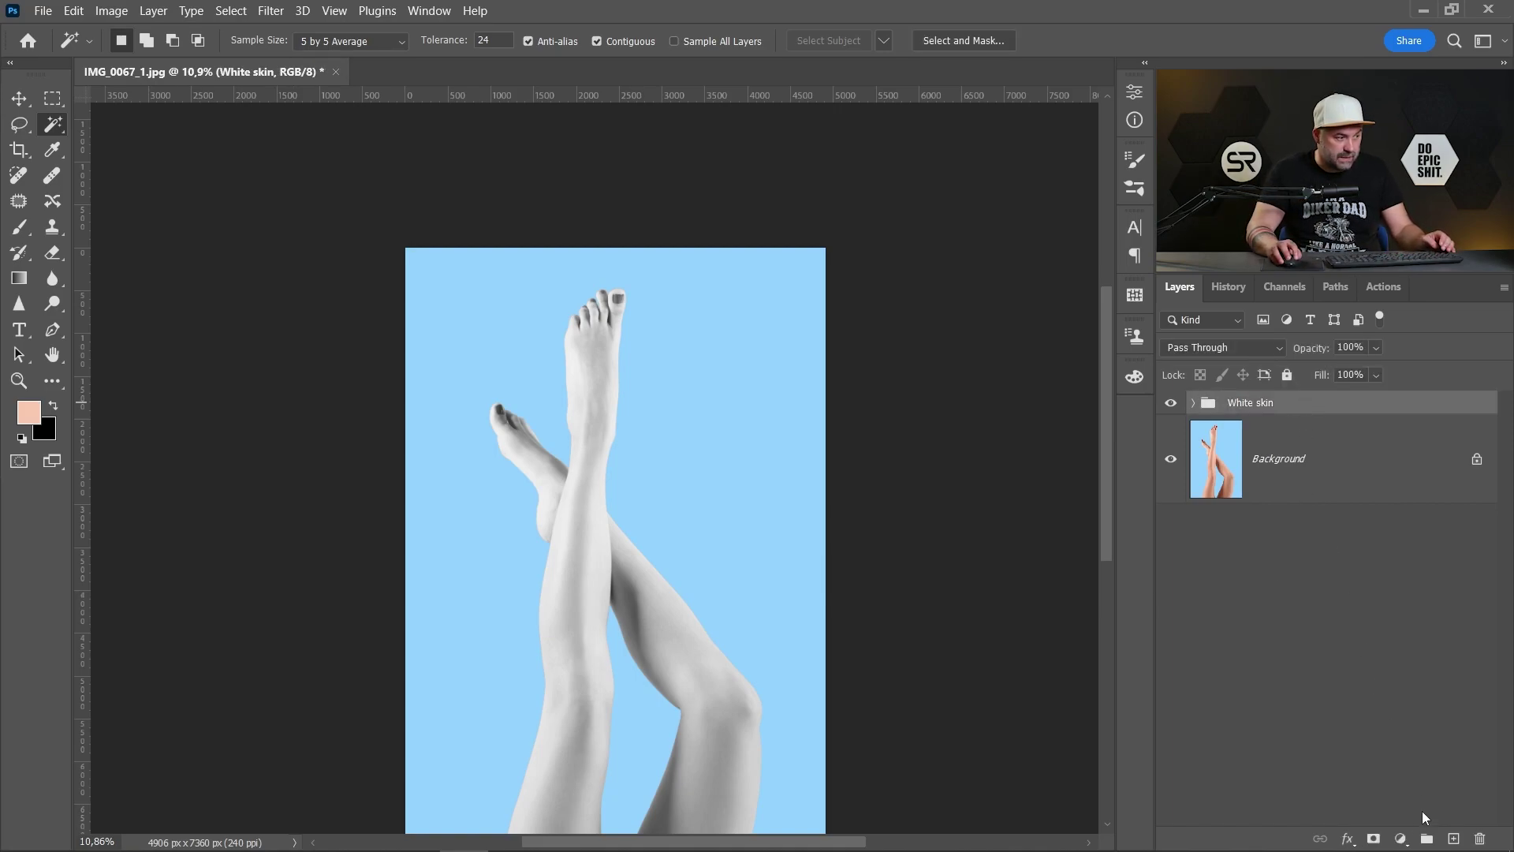
left_click(1374, 839)
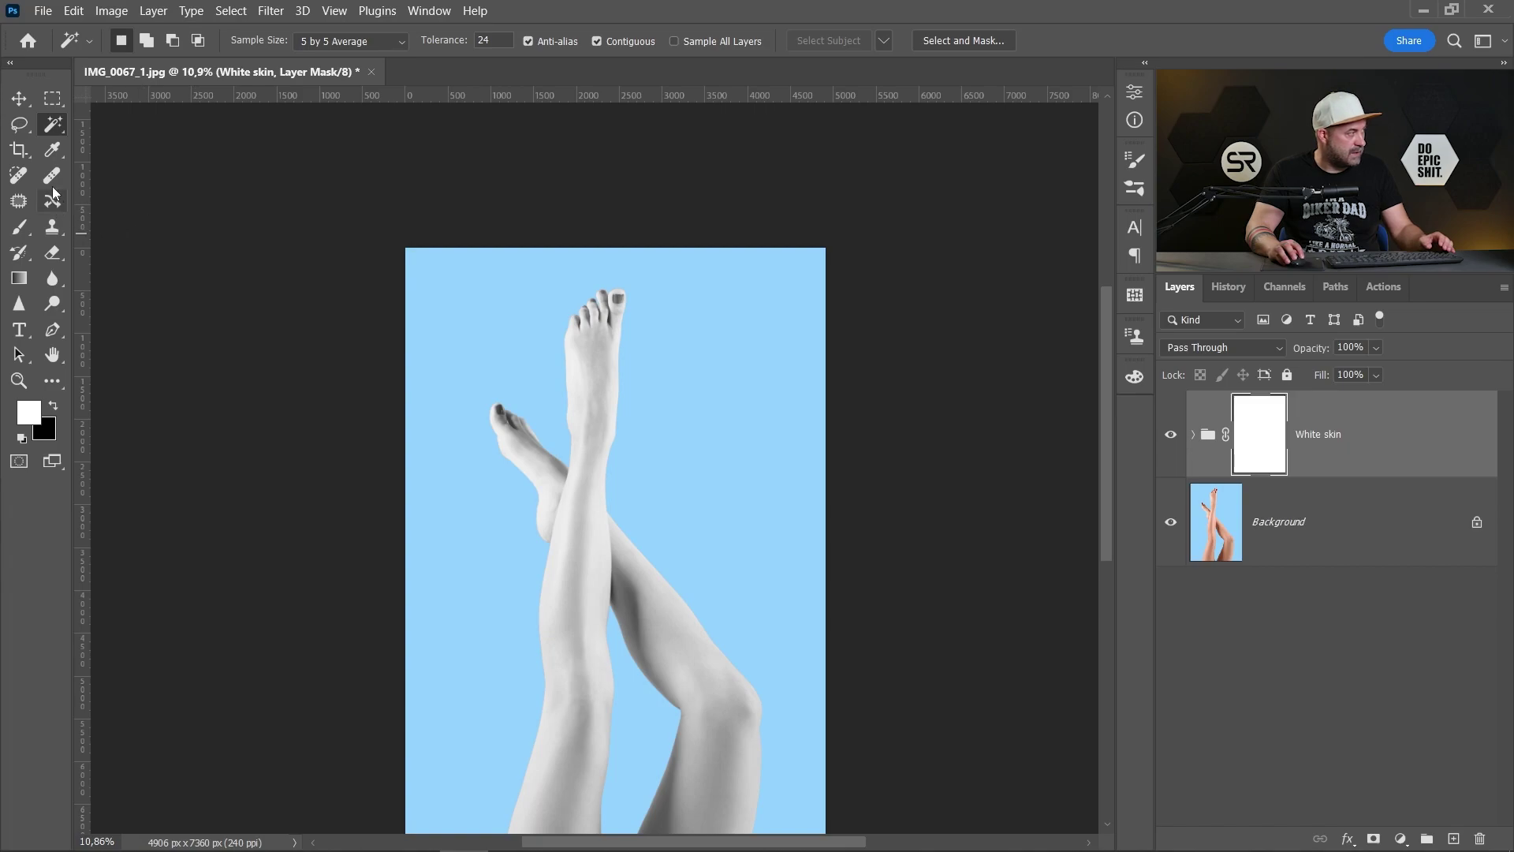
Paint black on the mask to restore red polish on the first big toenail.
left_click(20, 227)
scroll(608, 317, "up", 3)
scroll(607, 317, "up", 2)
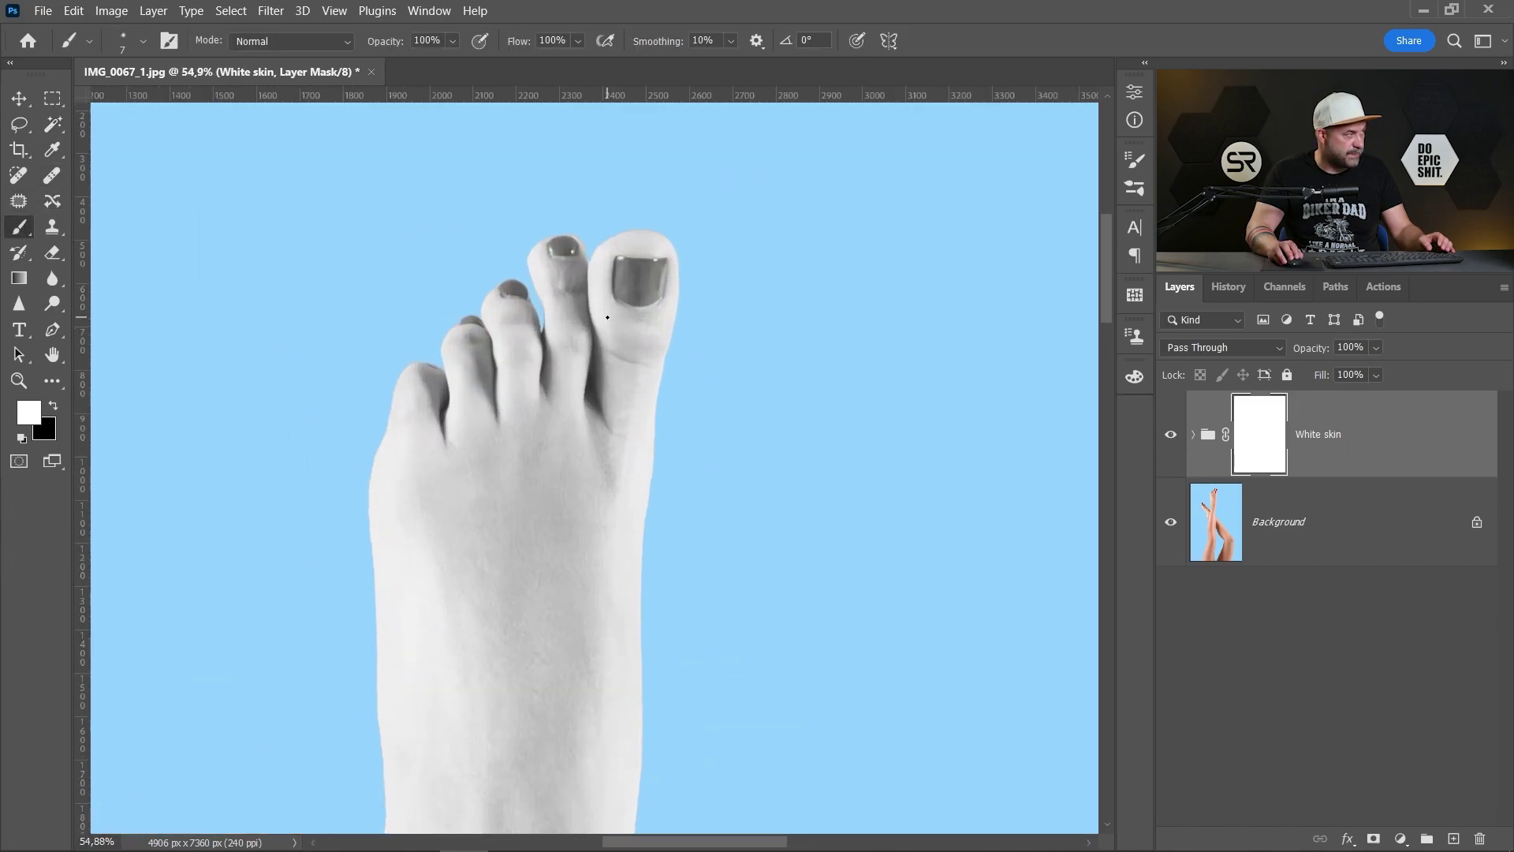
scroll(608, 317, "up", 3)
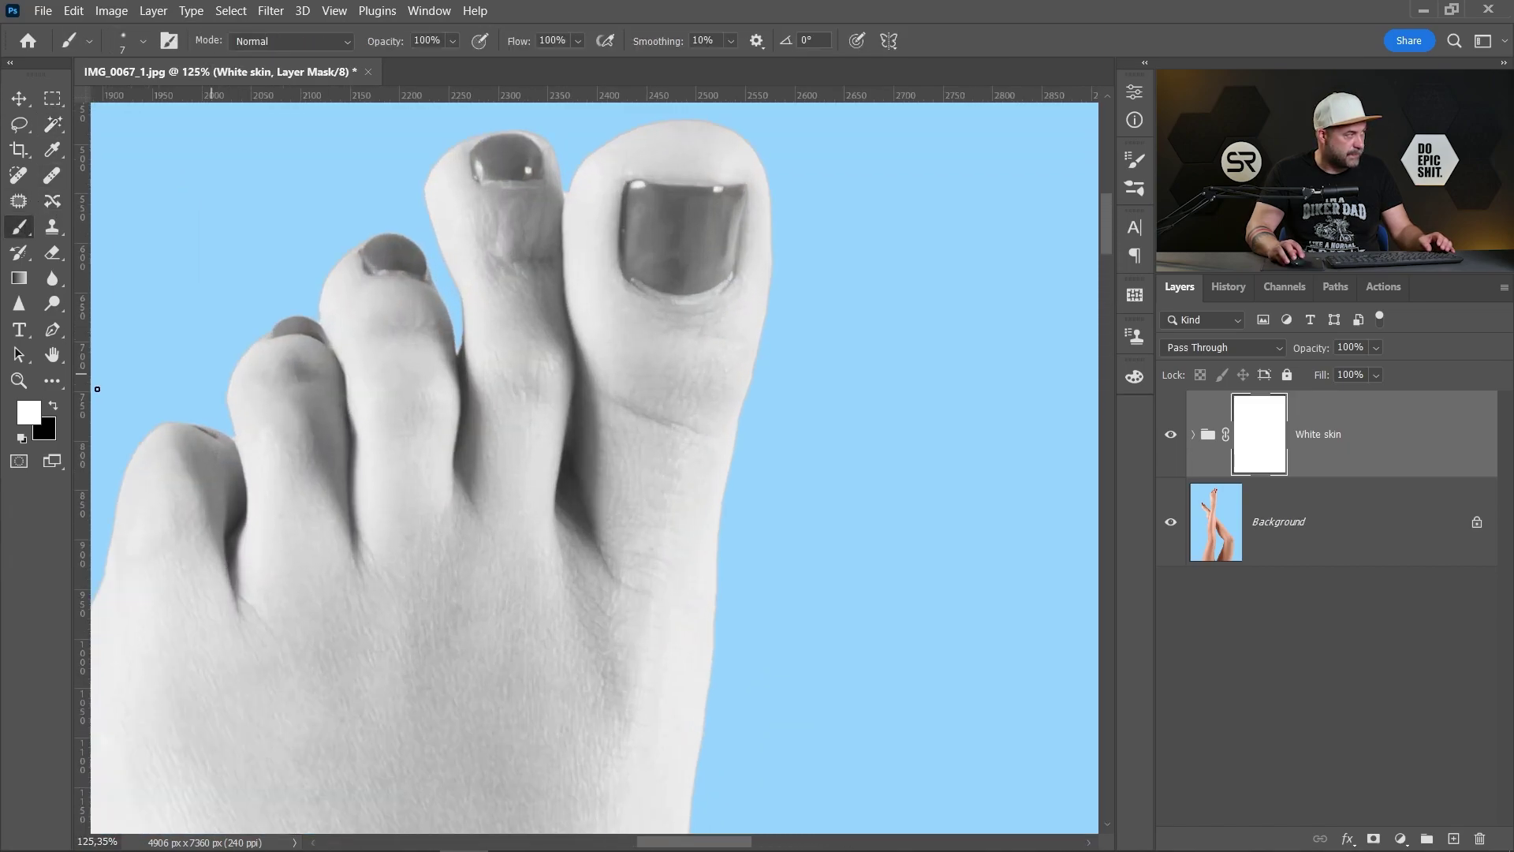
right_click(784, 246, "alt")
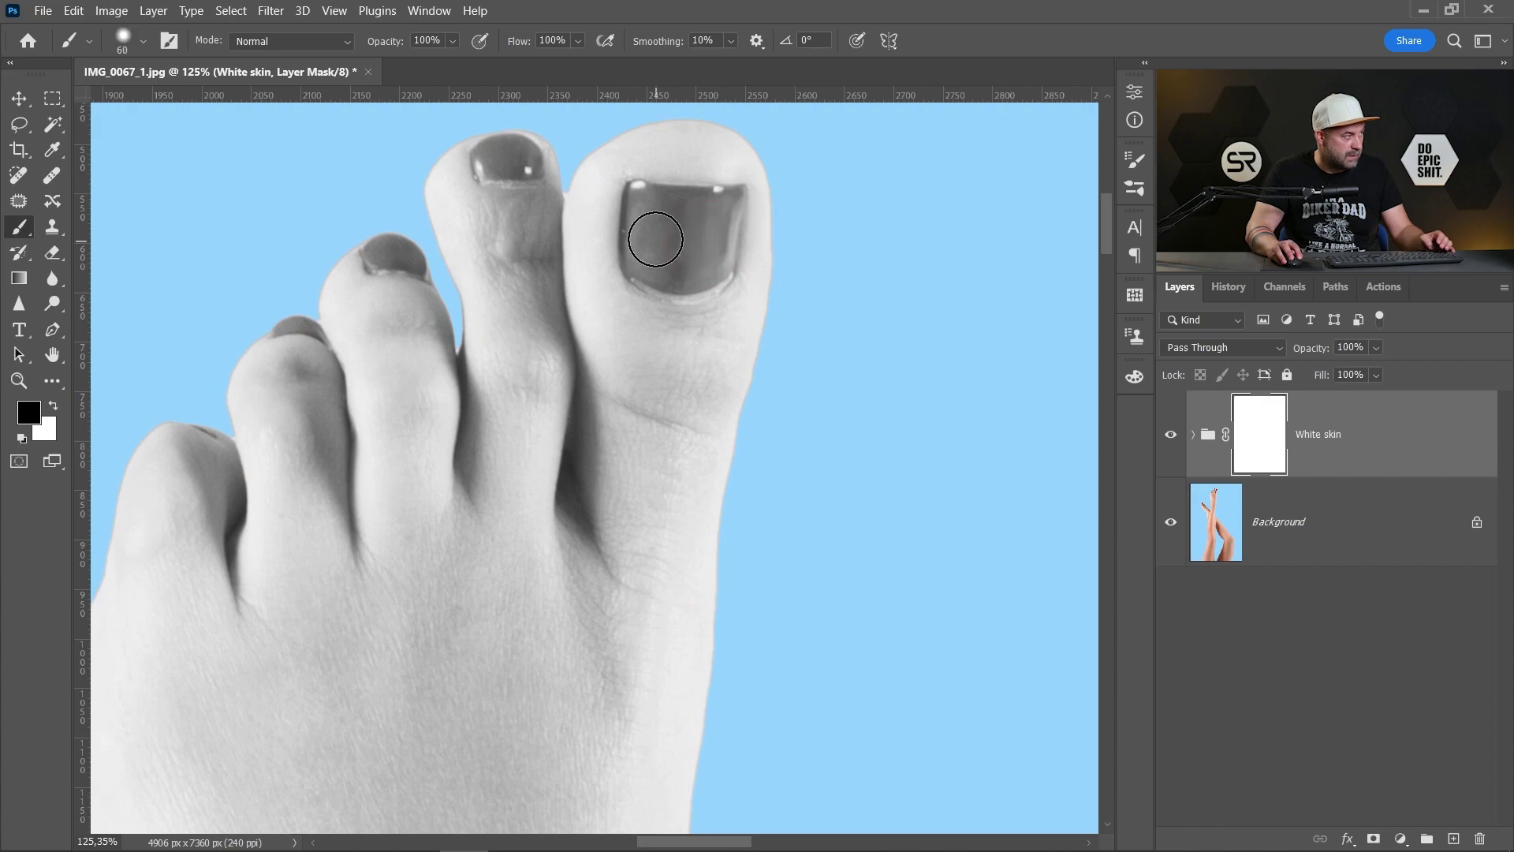
mouse_move(656, 254)
left_mouse_down()
mouse_move(643, 229)
mouse_move(662, 264)
mouse_move(702, 264)
mouse_move(720, 227)
mouse_move(689, 247)
mouse_move(659, 216)
mouse_move(712, 204)
left_mouse_up()
right_click(653, 232, "alt")
right_click(659, 216, "alt")
right_click(712, 204, "alt")
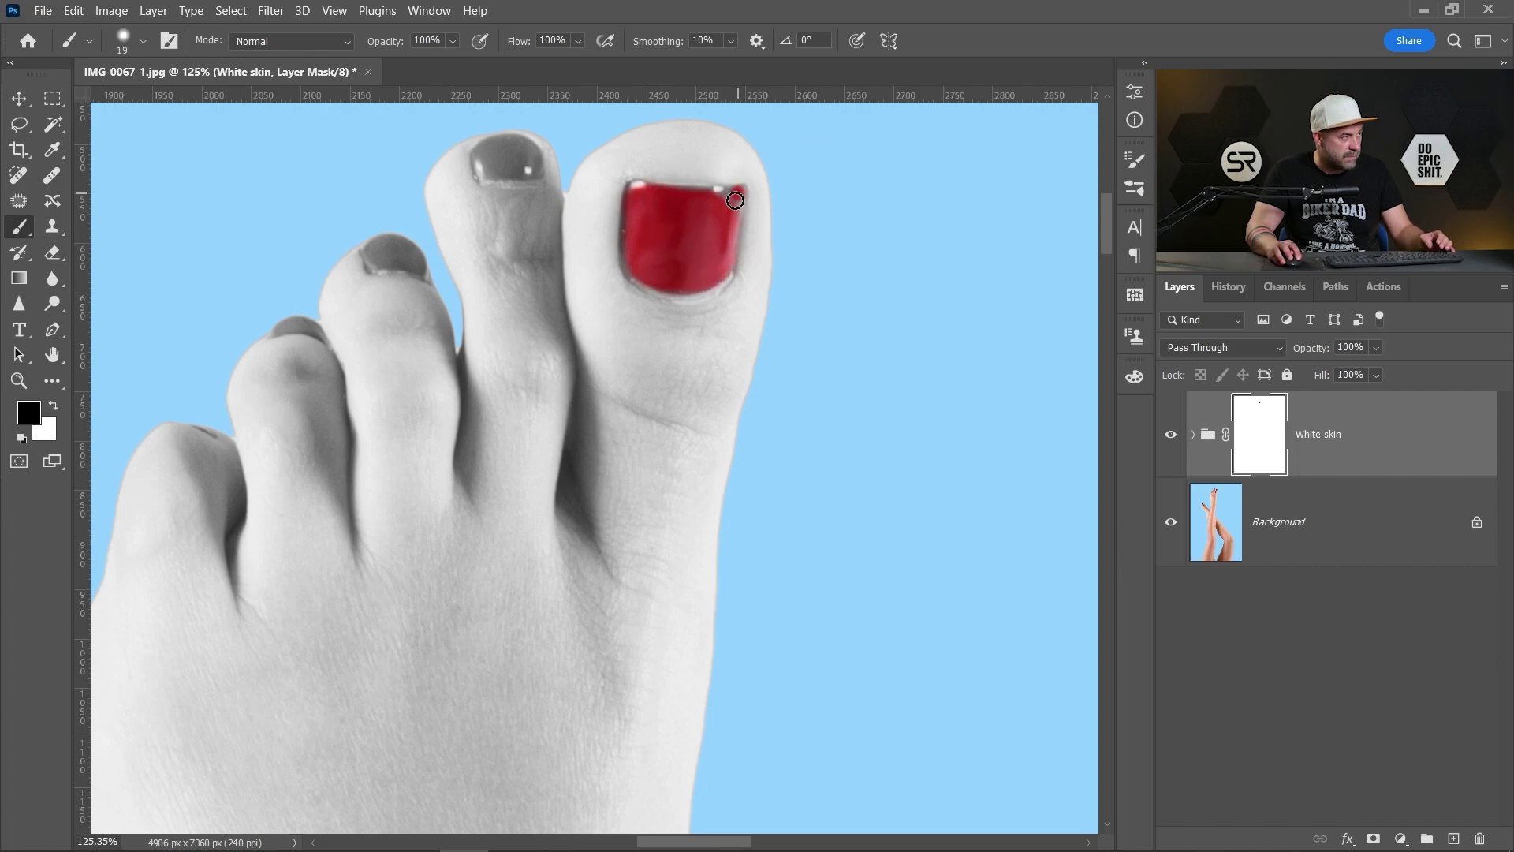
left_click(717, 200)
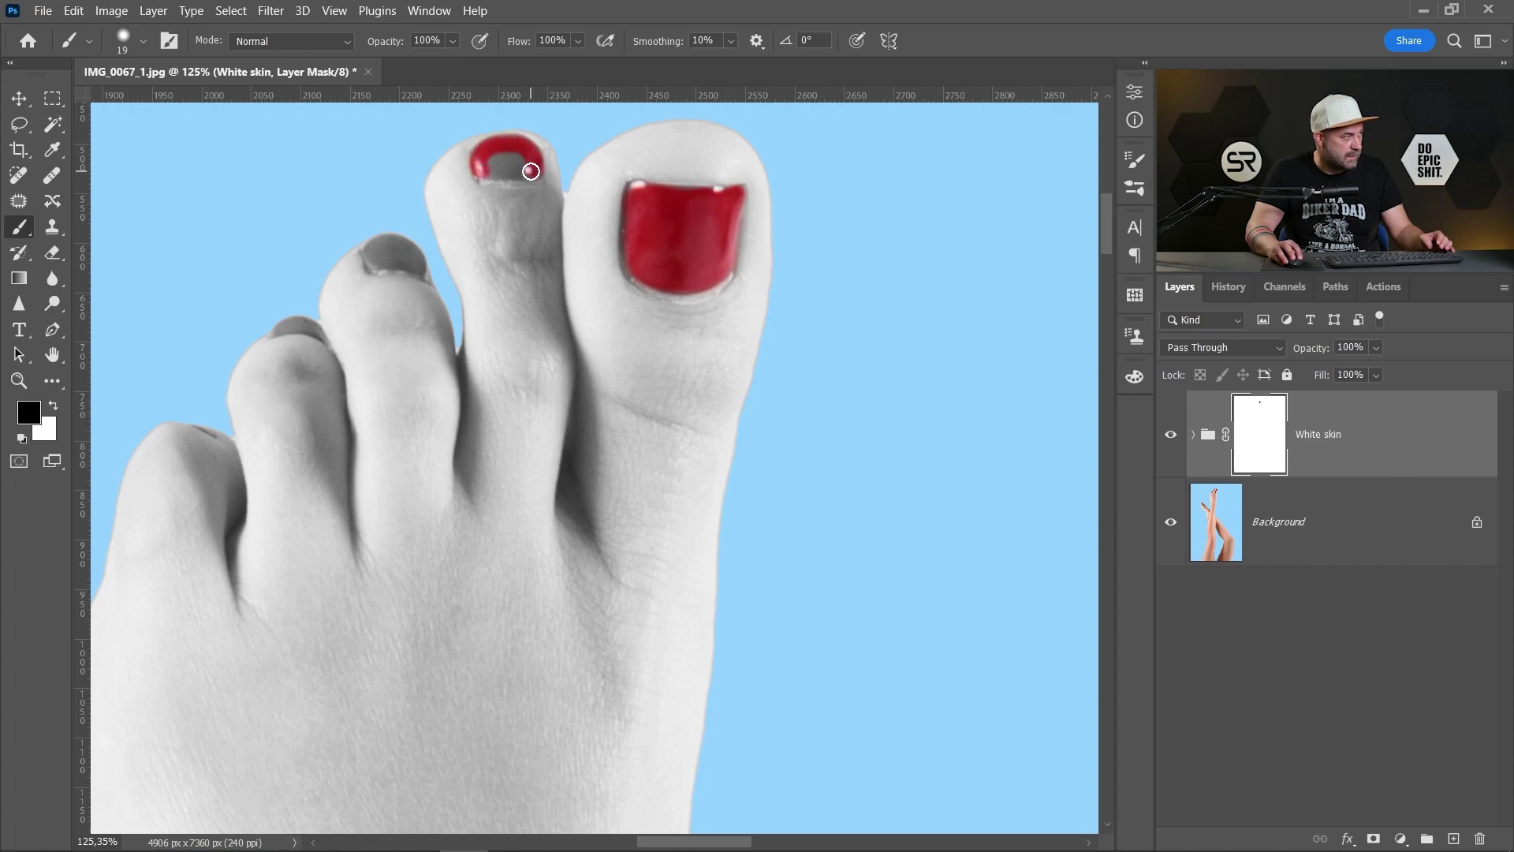
Restore red polish on the second toenail and the small toenail with a smaller brush.
left_click_drag(486, 169, 517, 164)
scroll(739, 223, "up", 2)
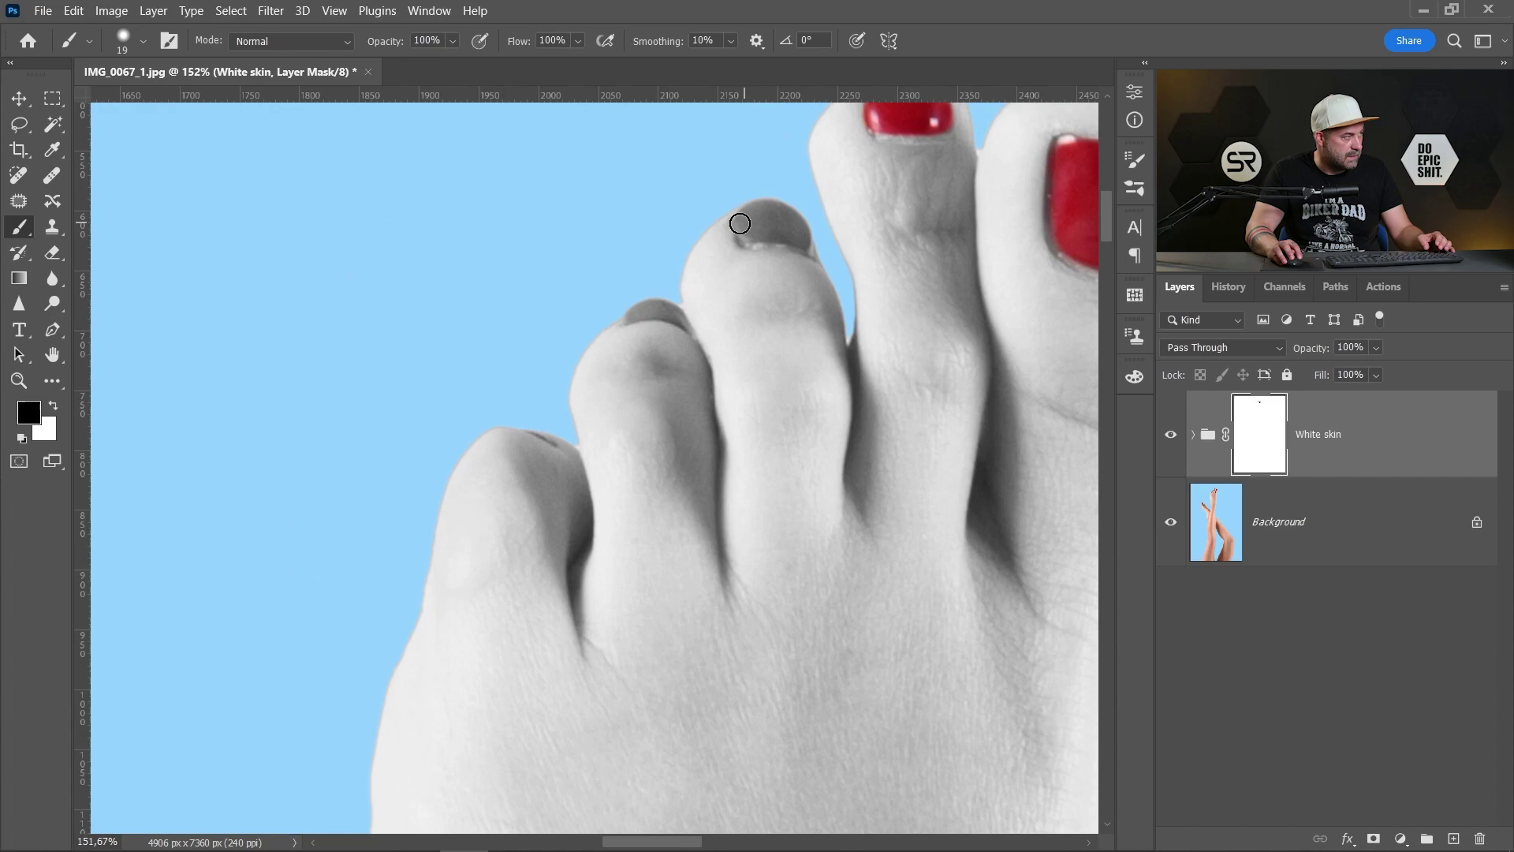
mouse_move(745, 220)
left_mouse_down()
mouse_move(778, 214)
mouse_move(756, 238)
left_mouse_up()
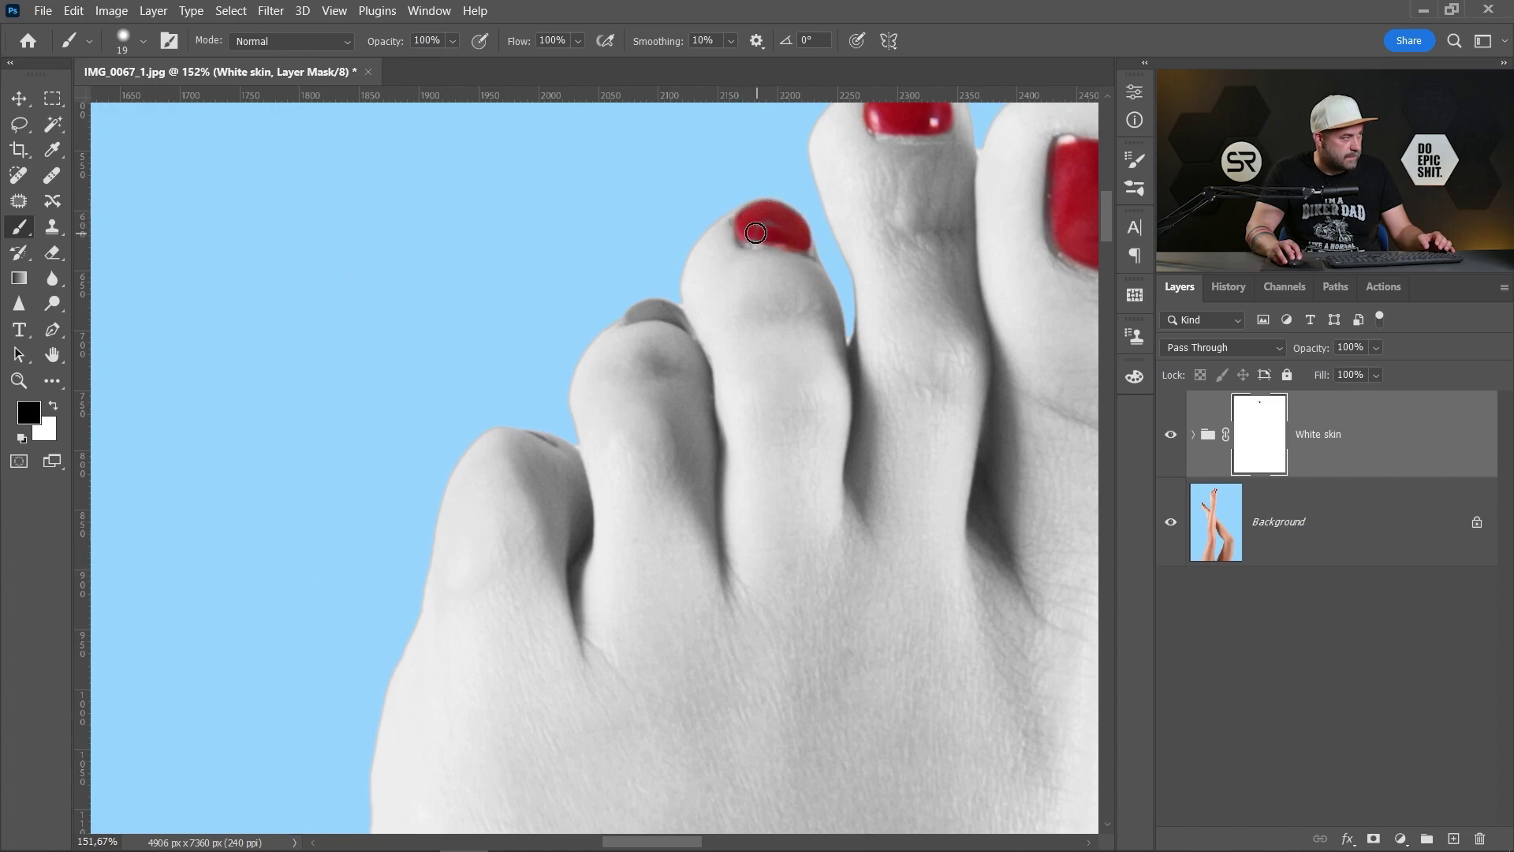
scroll(642, 314, "up", 3)
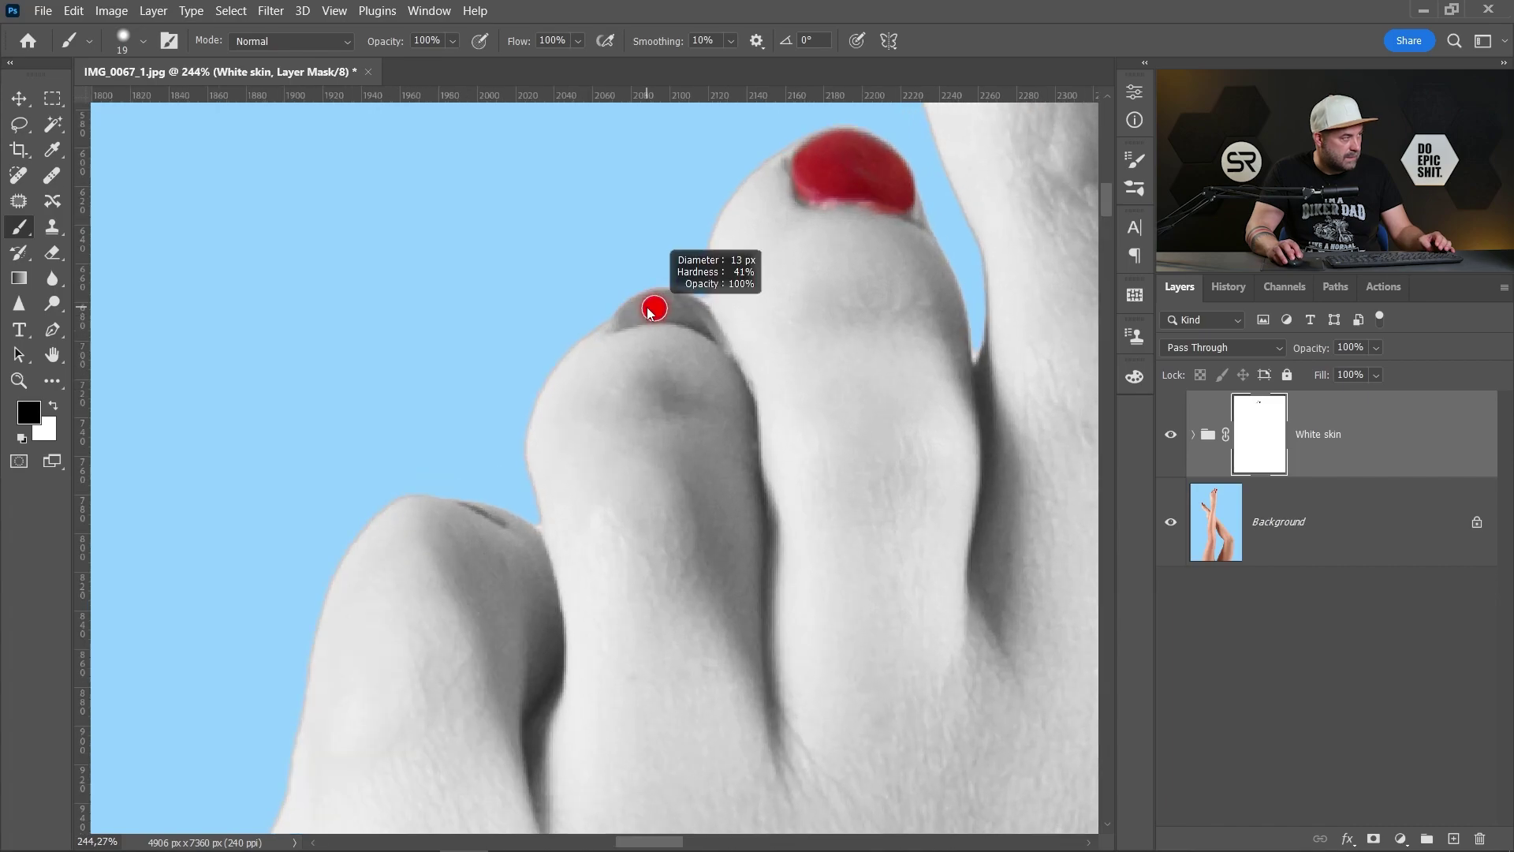
left_click_drag(629, 317, 693, 312)
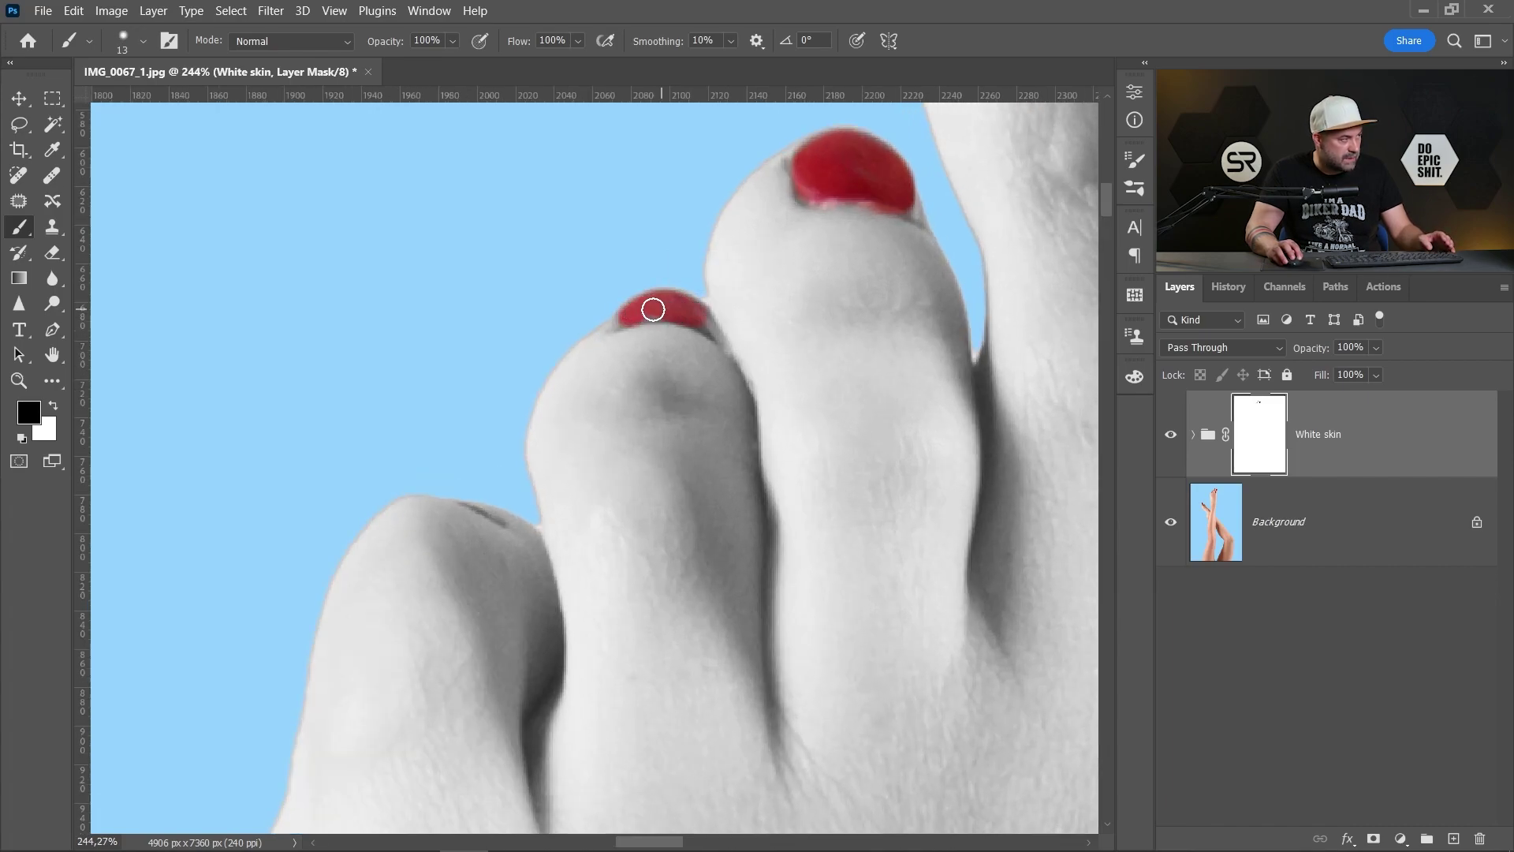
key("bracketleft")
left_click_drag(702, 316, 713, 332)
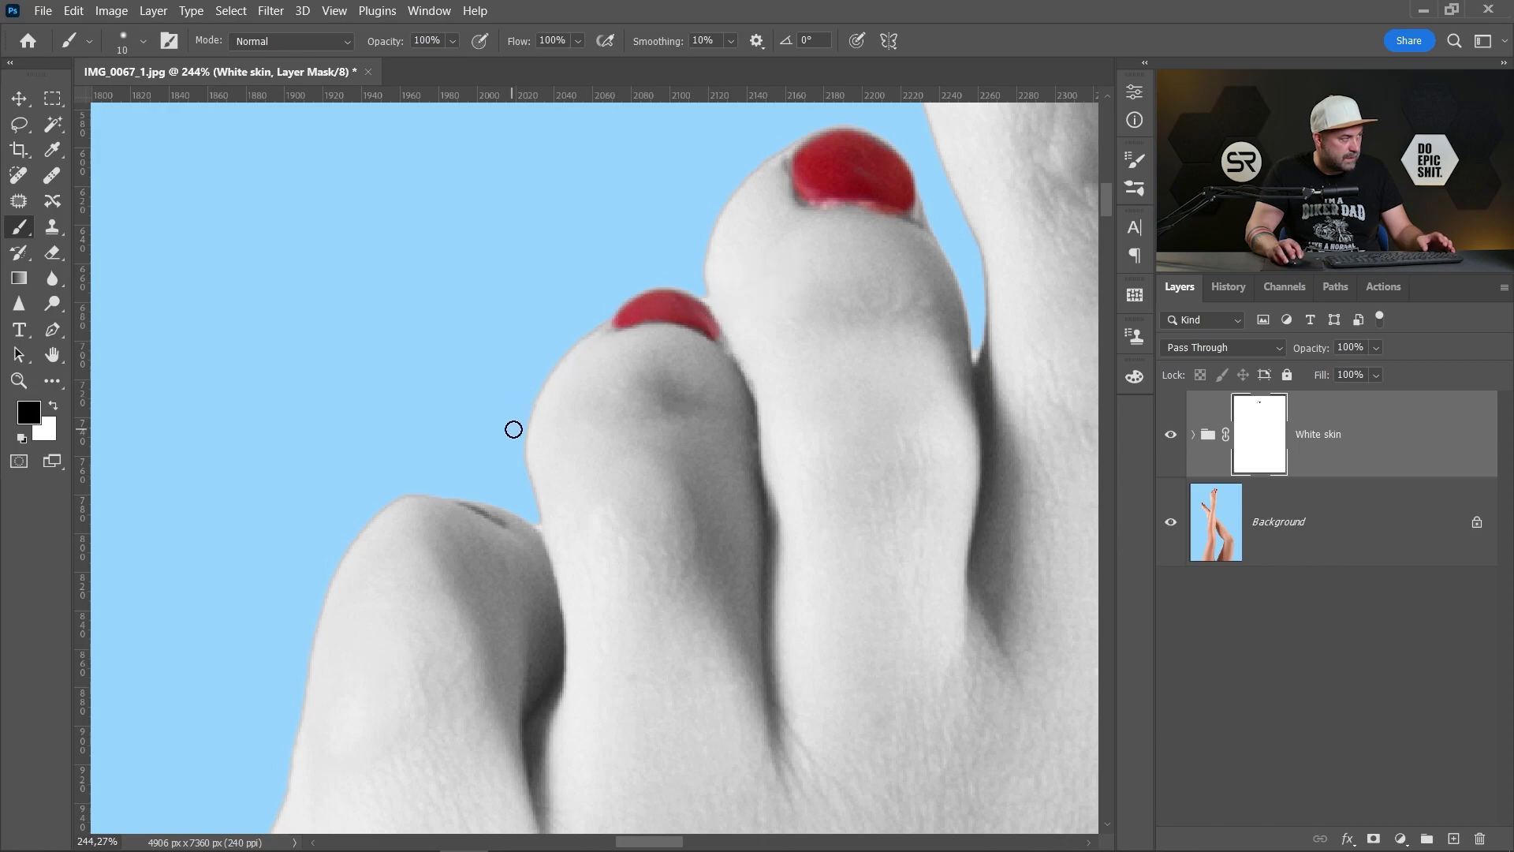
Restore red polish on the other foot's big toenail.
scroll(513, 429, "down", 10)
scroll(342, 694, "up", 3)
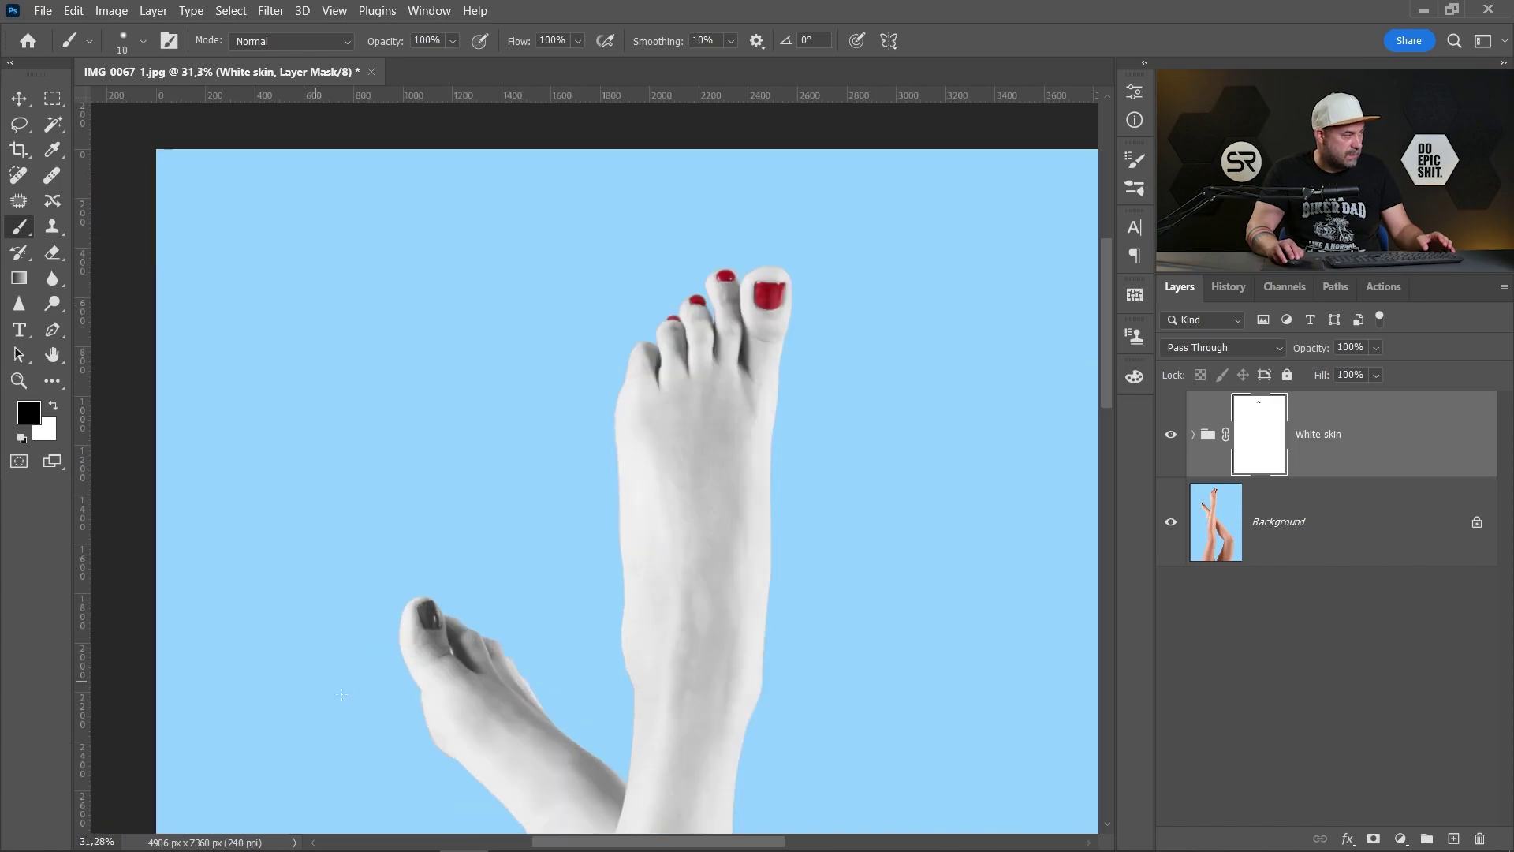
scroll(466, 568, "up", 6)
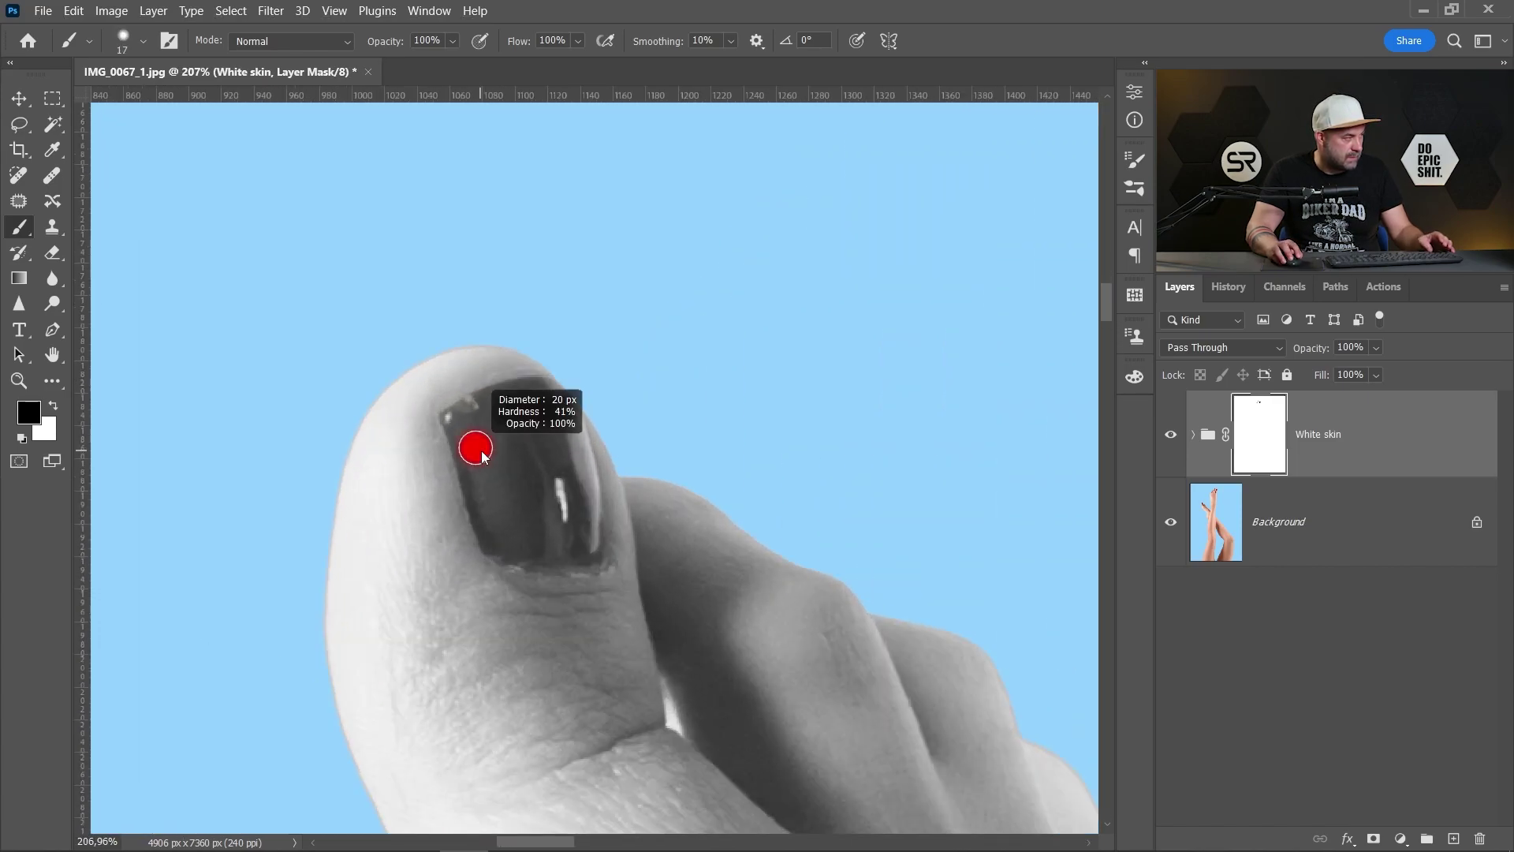
mouse_move(456, 418)
left_mouse_down()
mouse_move(487, 504)
mouse_move(565, 544)
mouse_move(582, 500)
mouse_move(565, 422)
mouse_move(494, 402)
mouse_move(500, 479)
mouse_move(531, 476)
mouse_move(524, 507)
mouse_move(509, 497)
left_mouse_up()
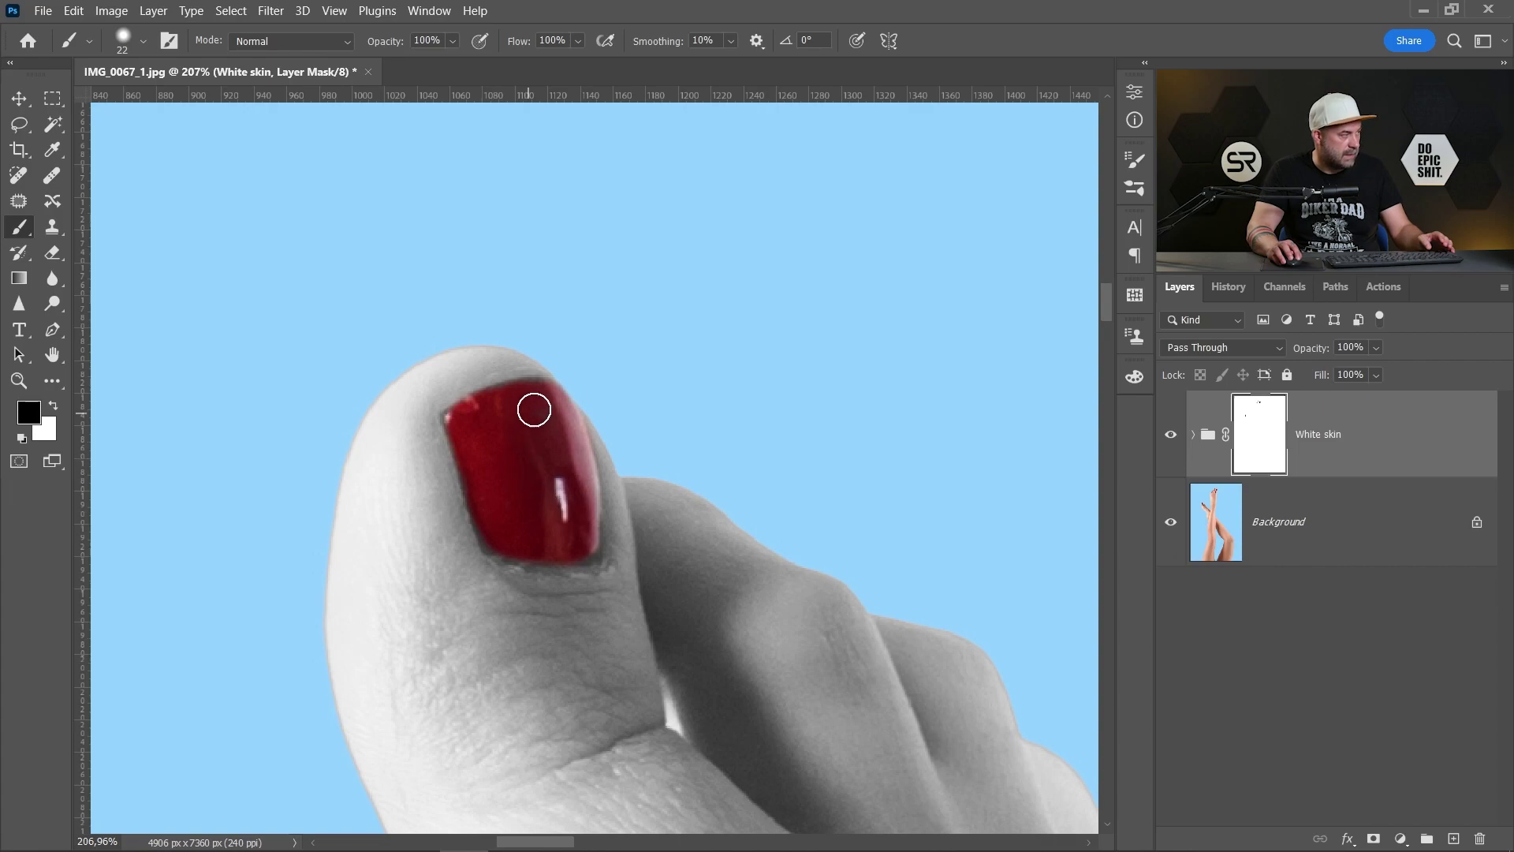
scroll(546, 494, "down", 3)
Center both legs in view and hide the White skin group to compare skin tones.
scroll(545, 494, "down", 3)
scroll(552, 501, "down", 3)
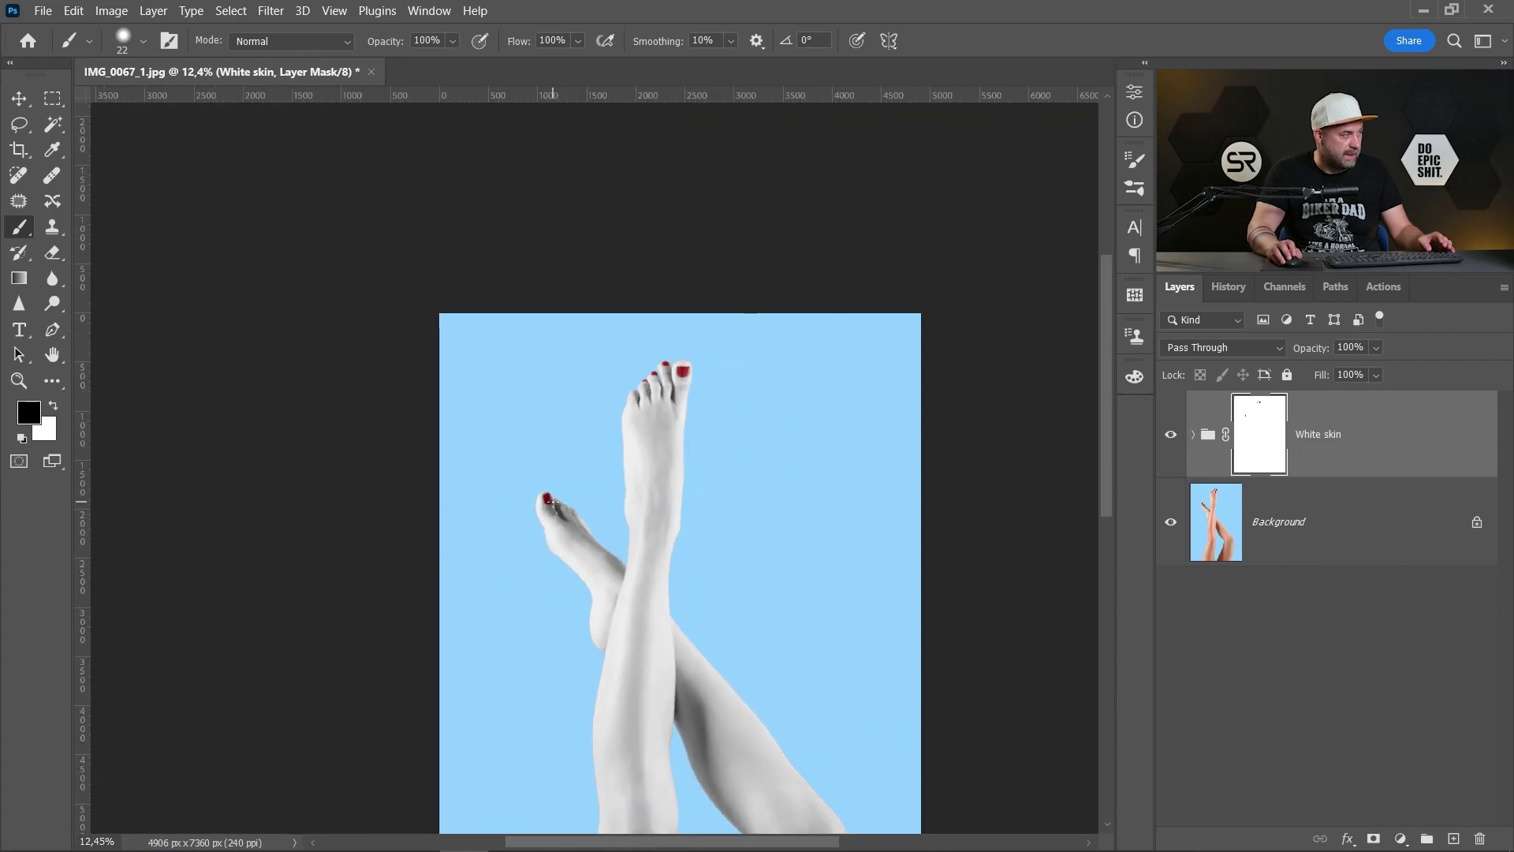
scroll(564, 512, "down", 2)
scroll(574, 520, "up", 1)
left_click_drag(574, 521, 517, 326)
scroll(474, 316, "down", 1)
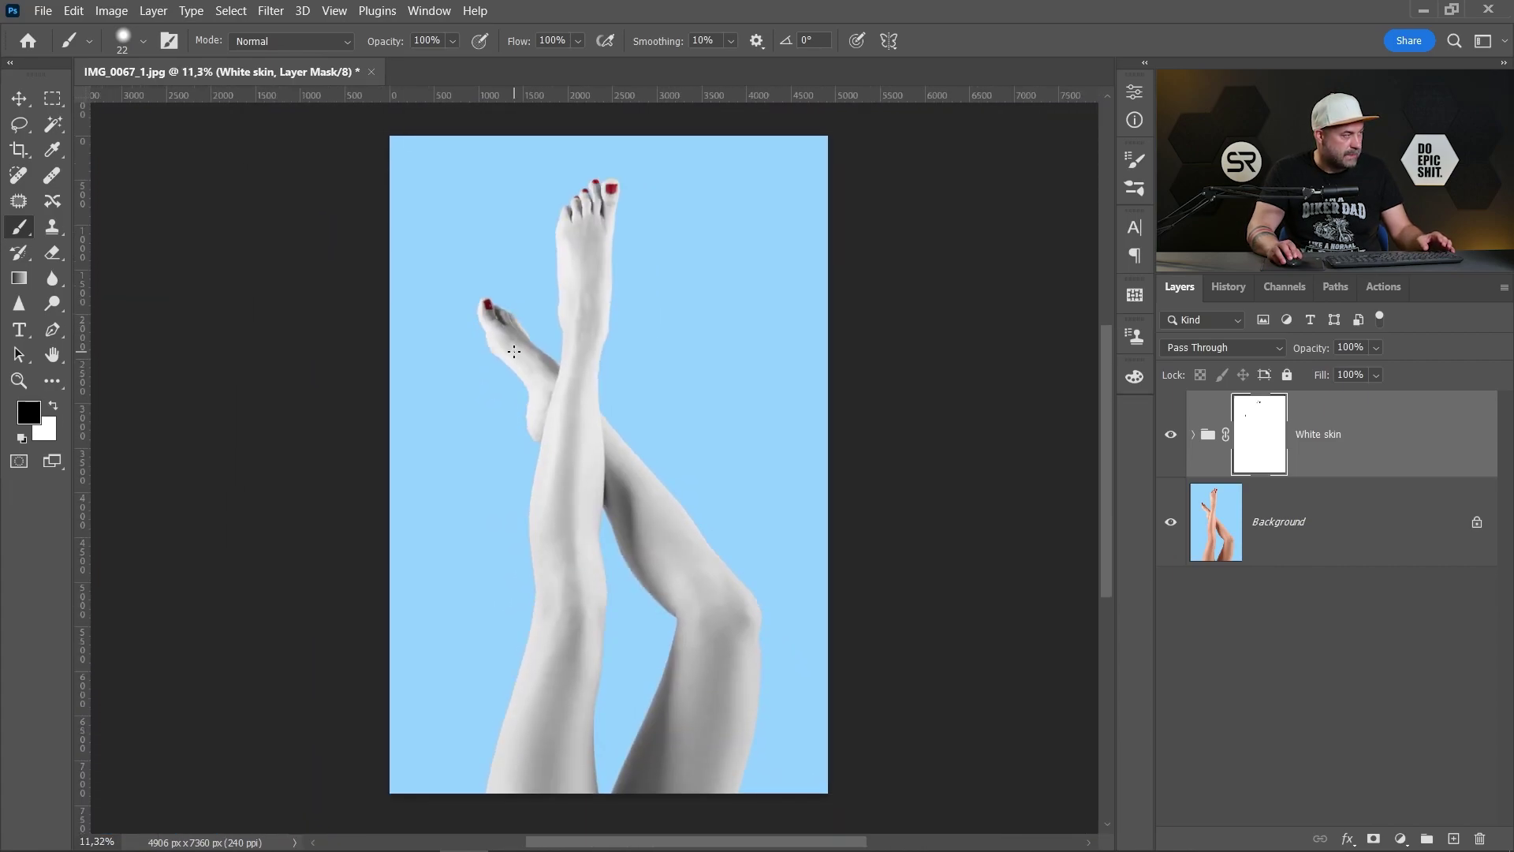
left_click(1170, 523, "alt")
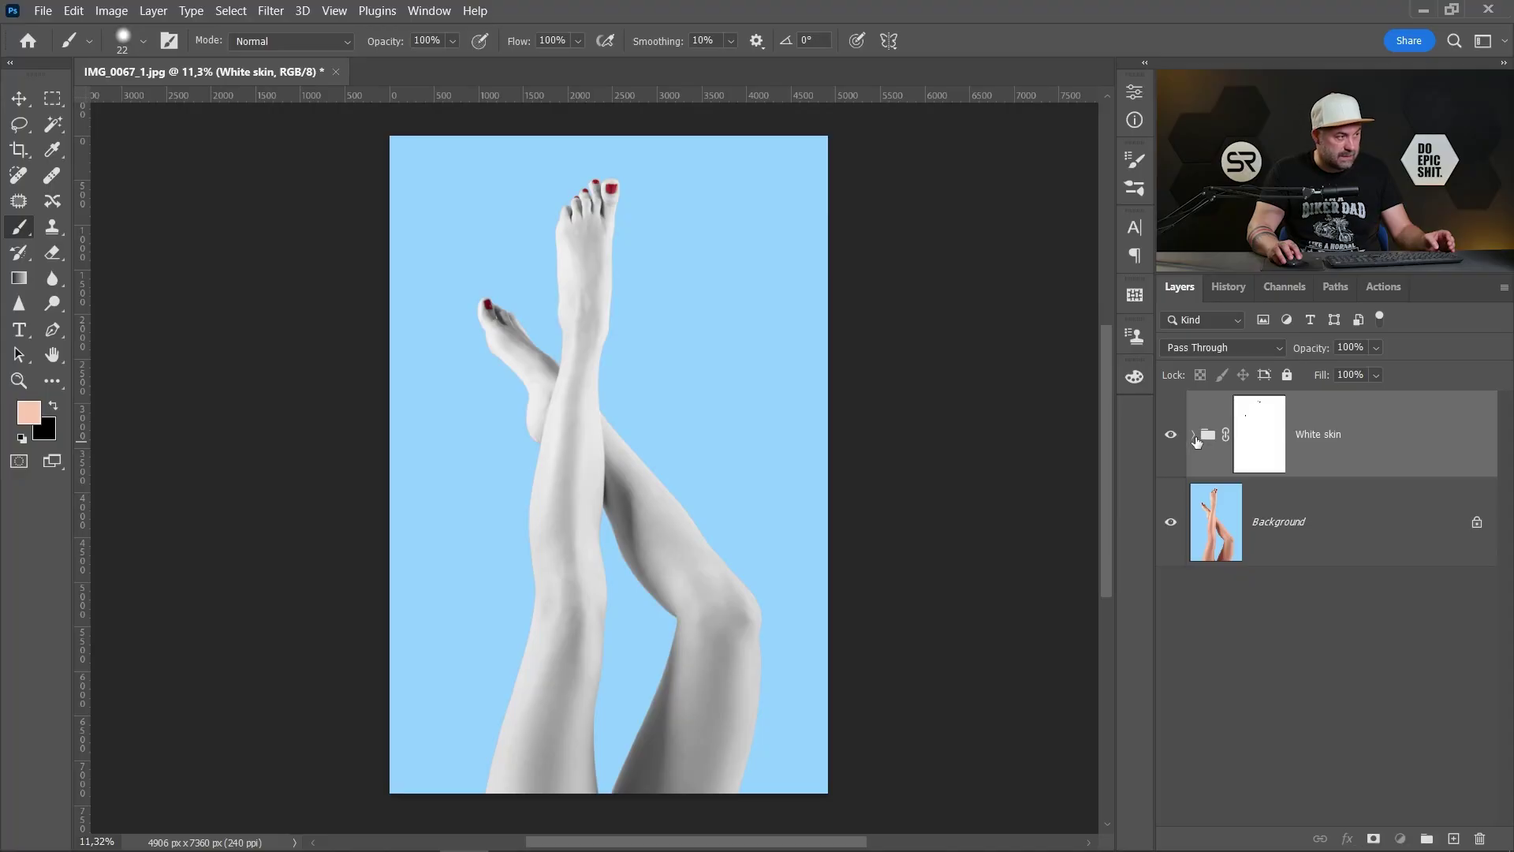
Alt-drag a copy of Layer 1 to the top of the stack, then collapse and hide White skin.
left_click(1194, 434)
left_click(1387, 700)
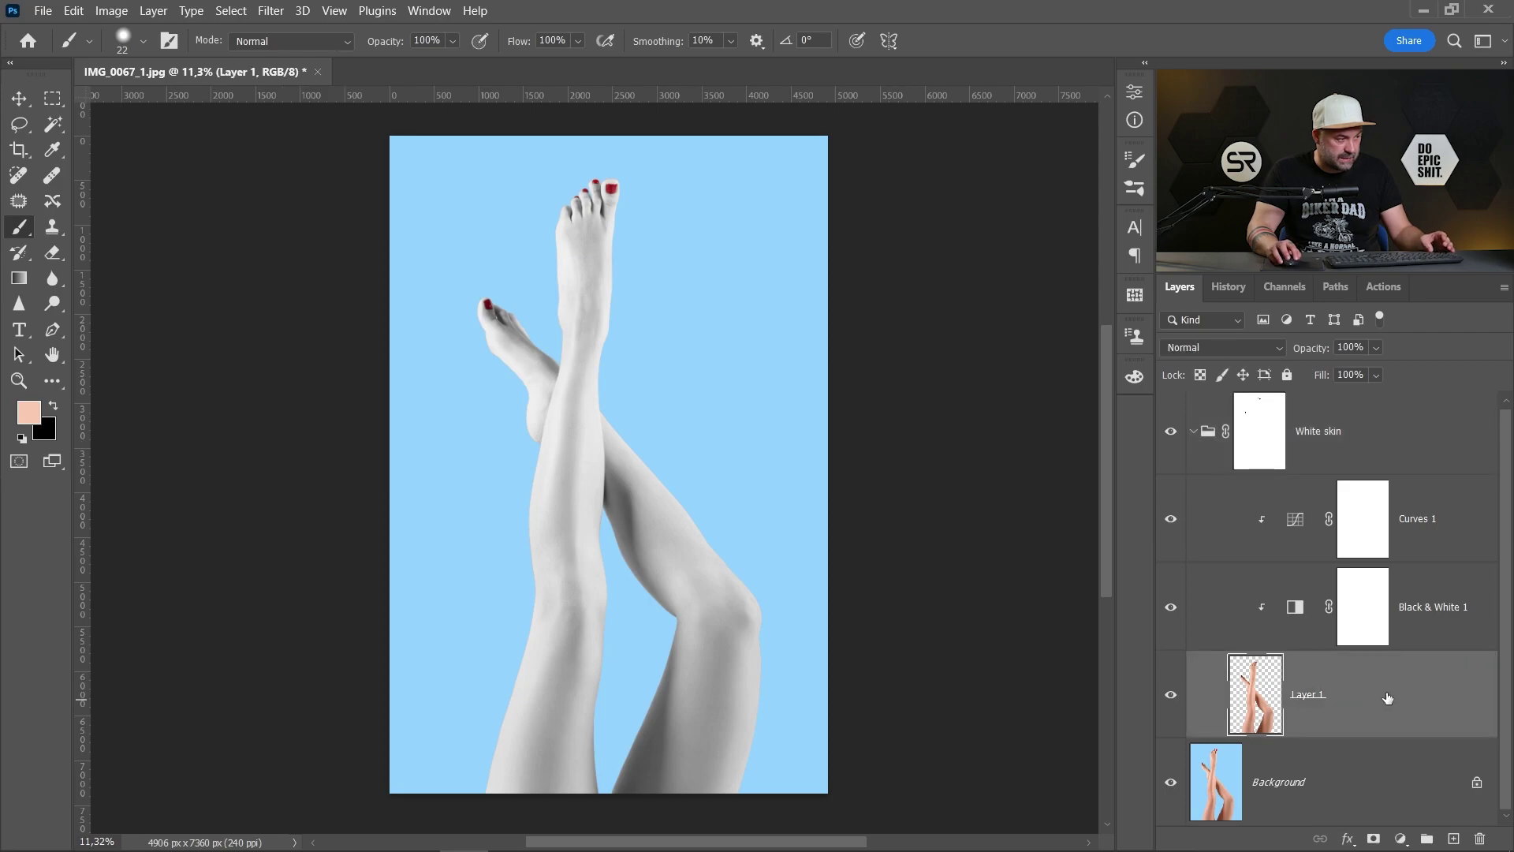
left_click_drag(1382, 701, 1316, 390)
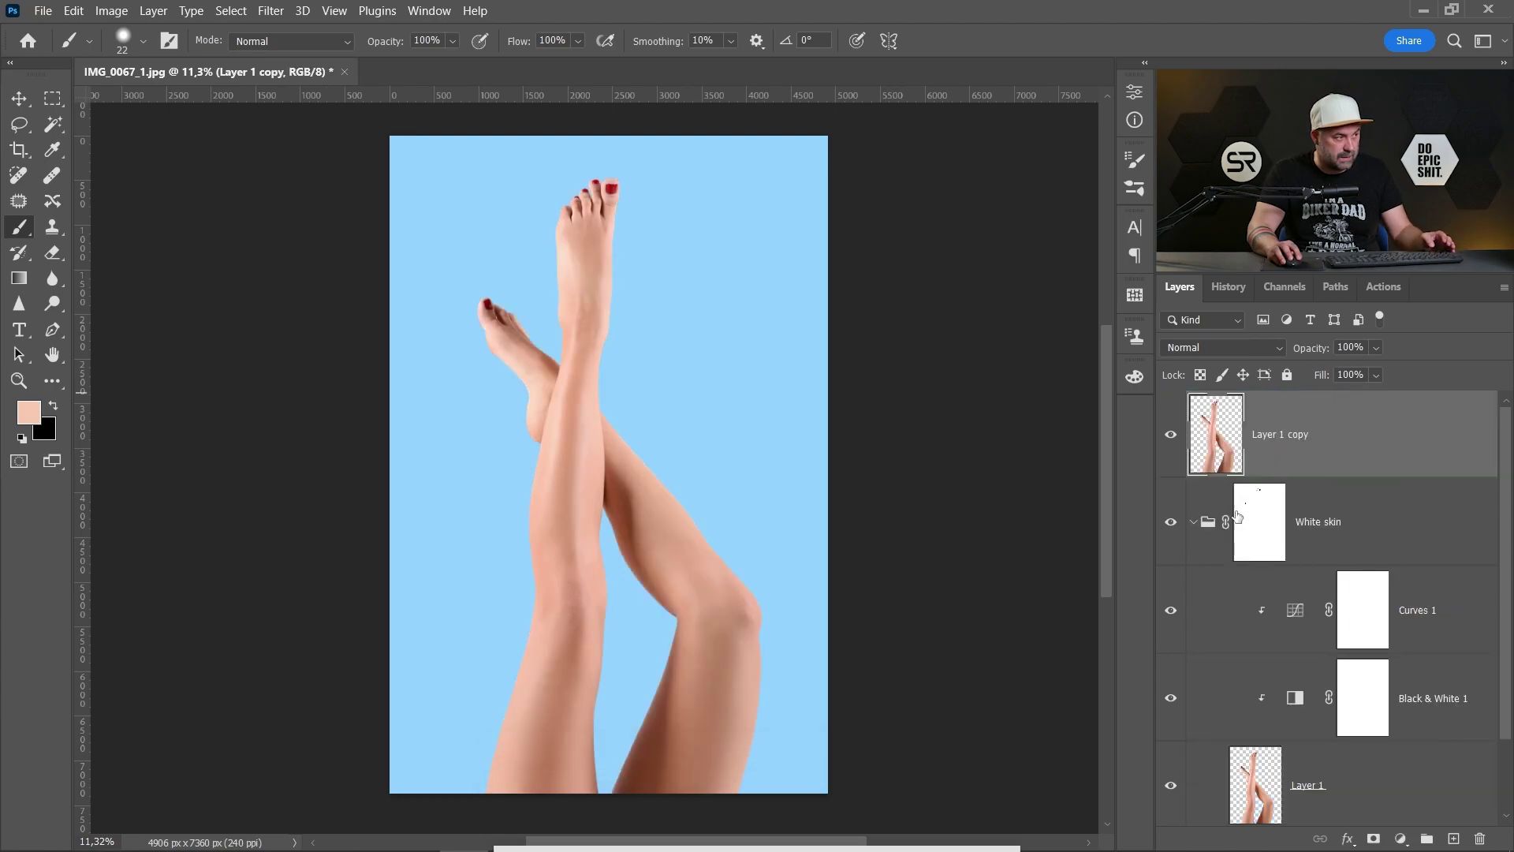
left_click(1194, 522)
left_click(1171, 524)
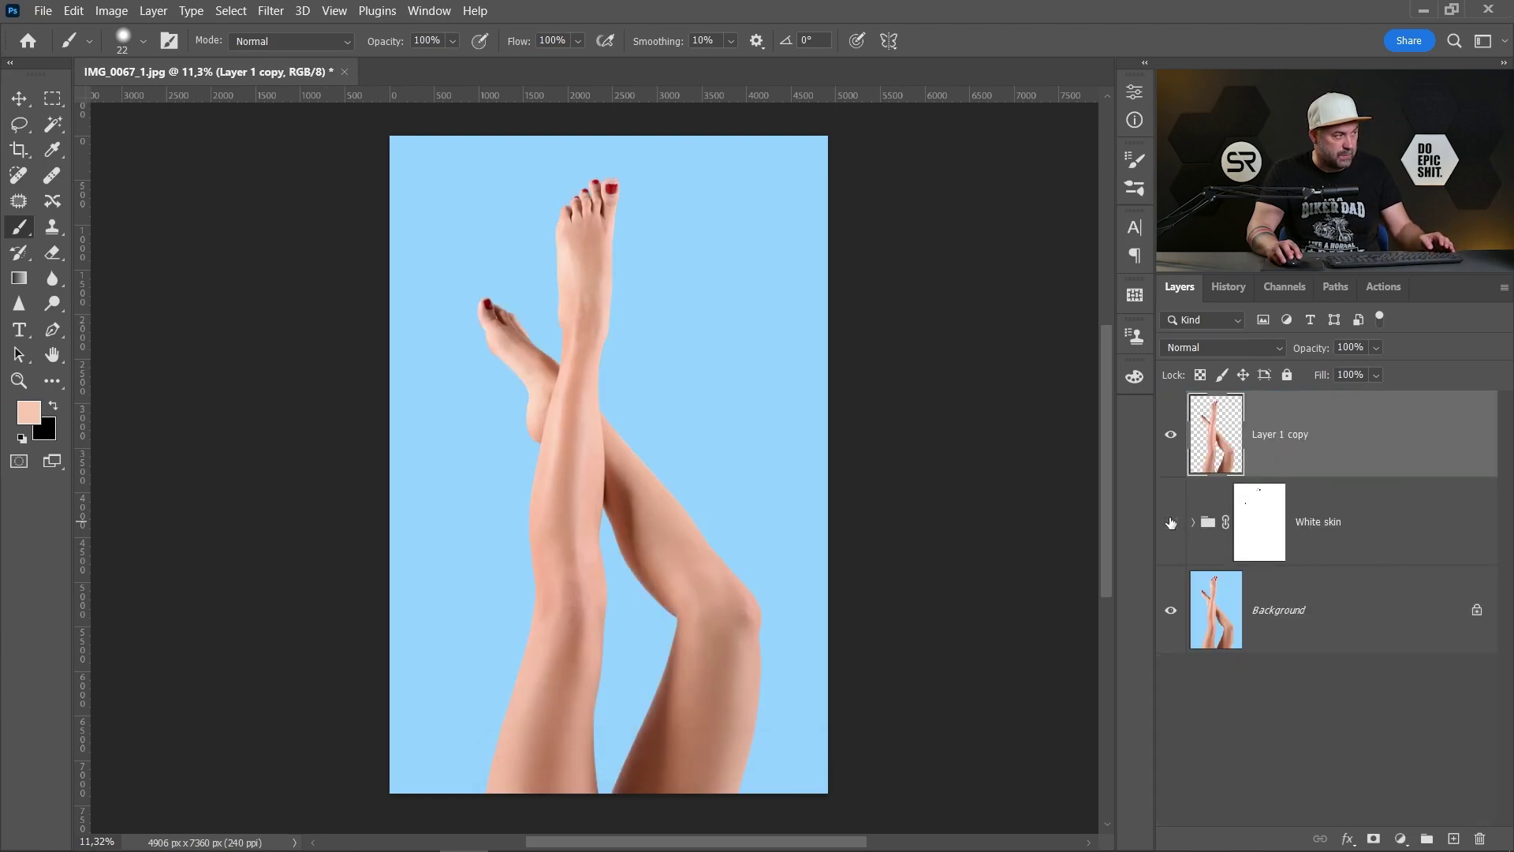
Add a Black & White adjustment clipped to Layer 1 copy, using Luminosity blend mode.
left_click(1401, 839)
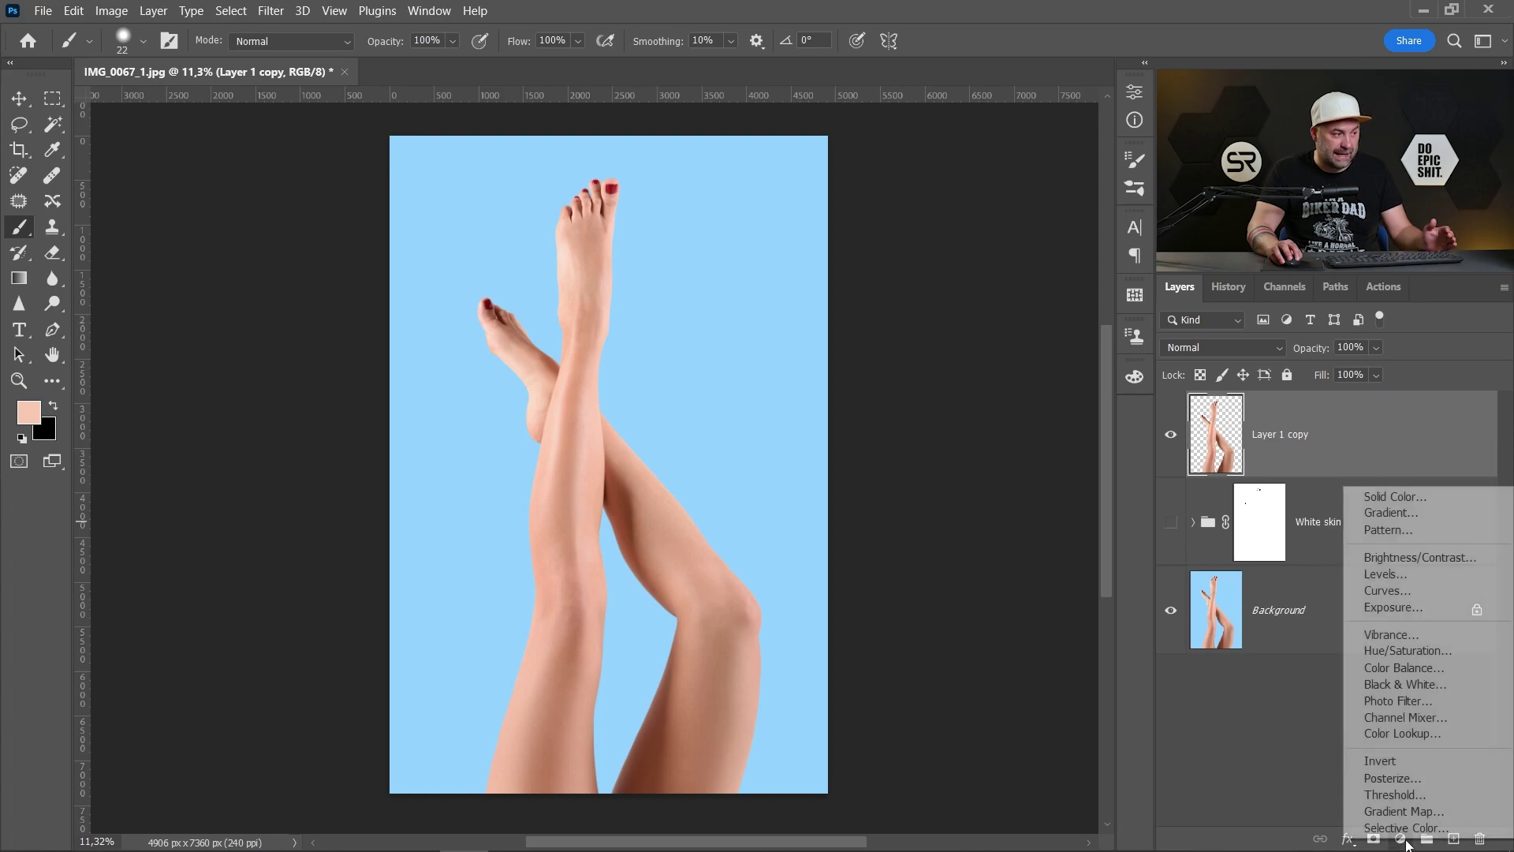
left_click(1412, 684)
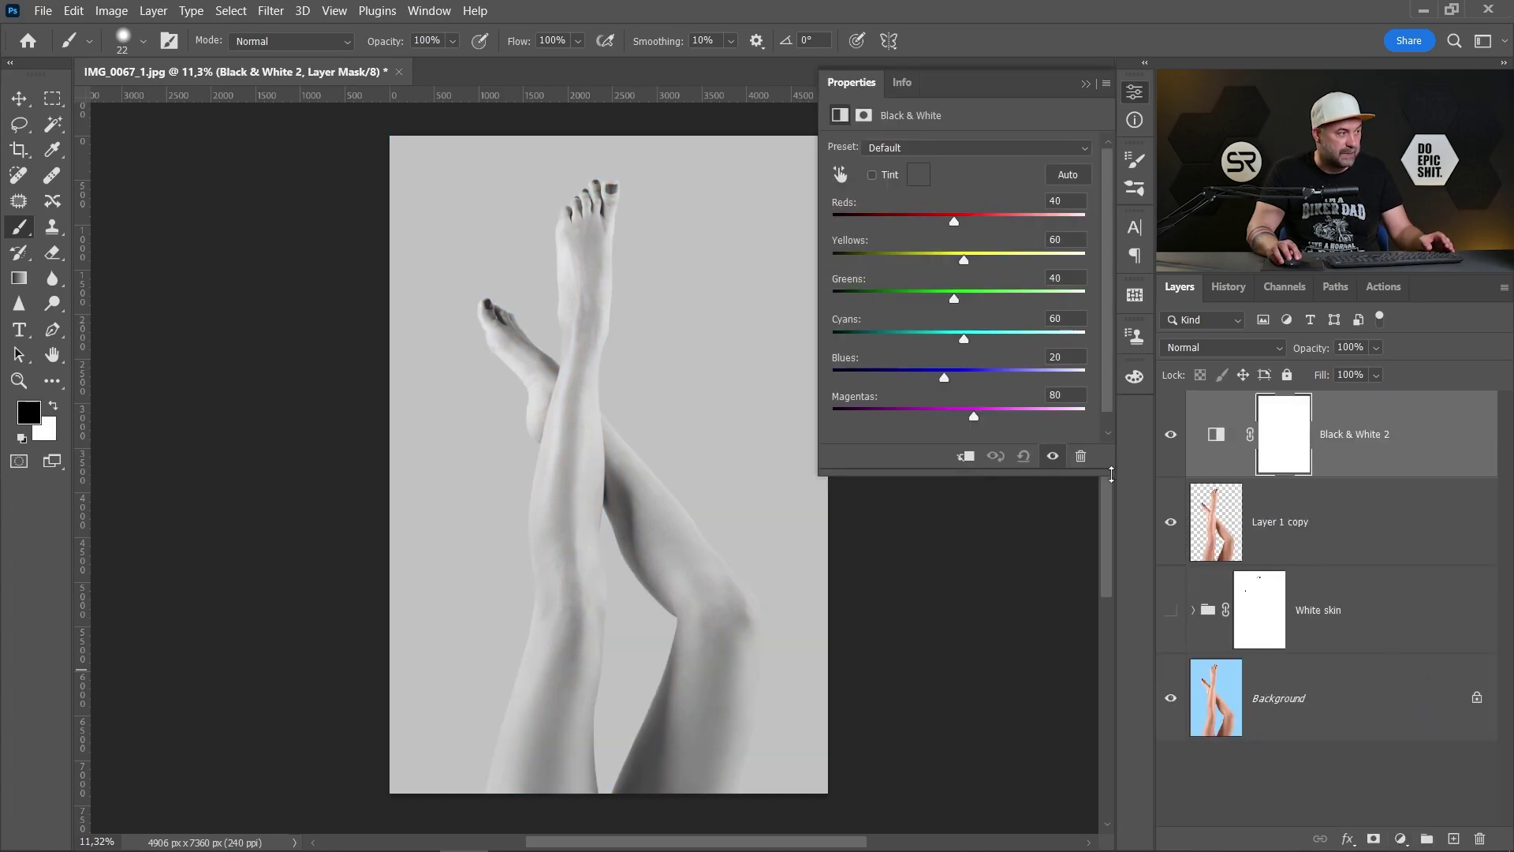
left_click(967, 458)
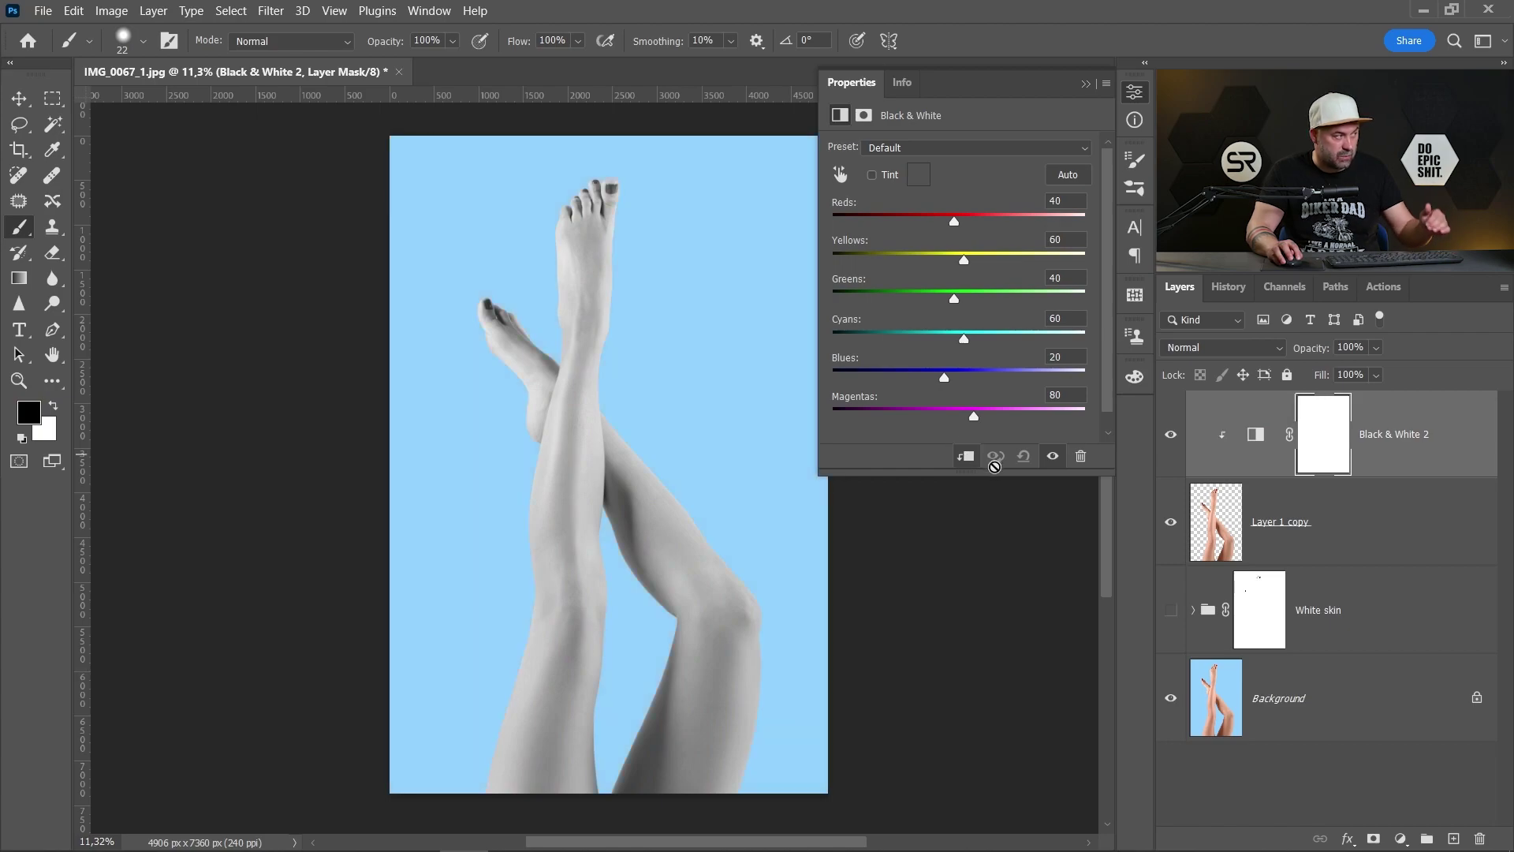
left_click(1232, 353)
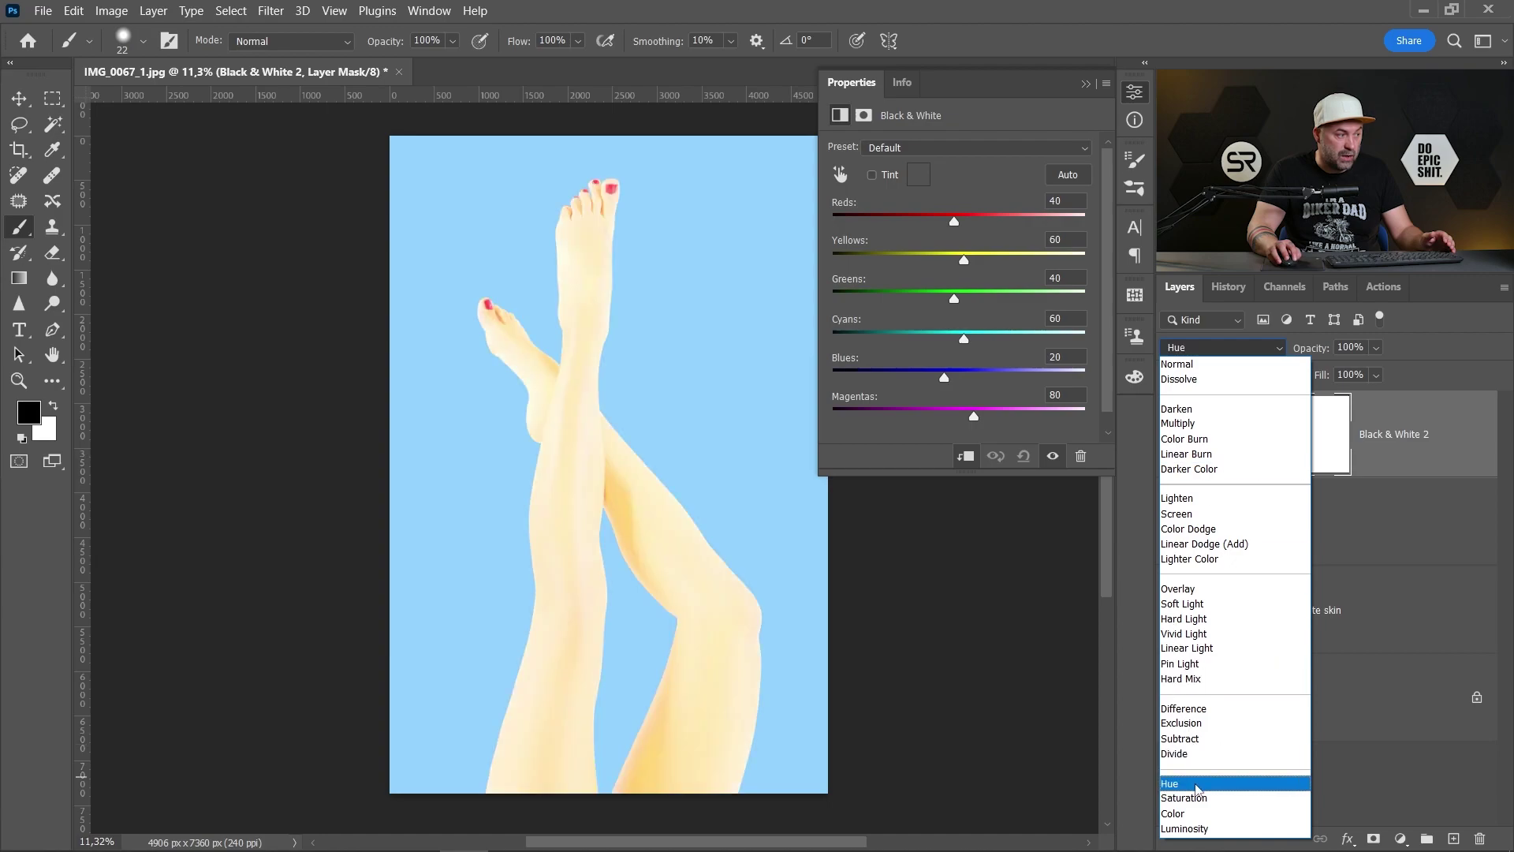
left_click(1189, 830)
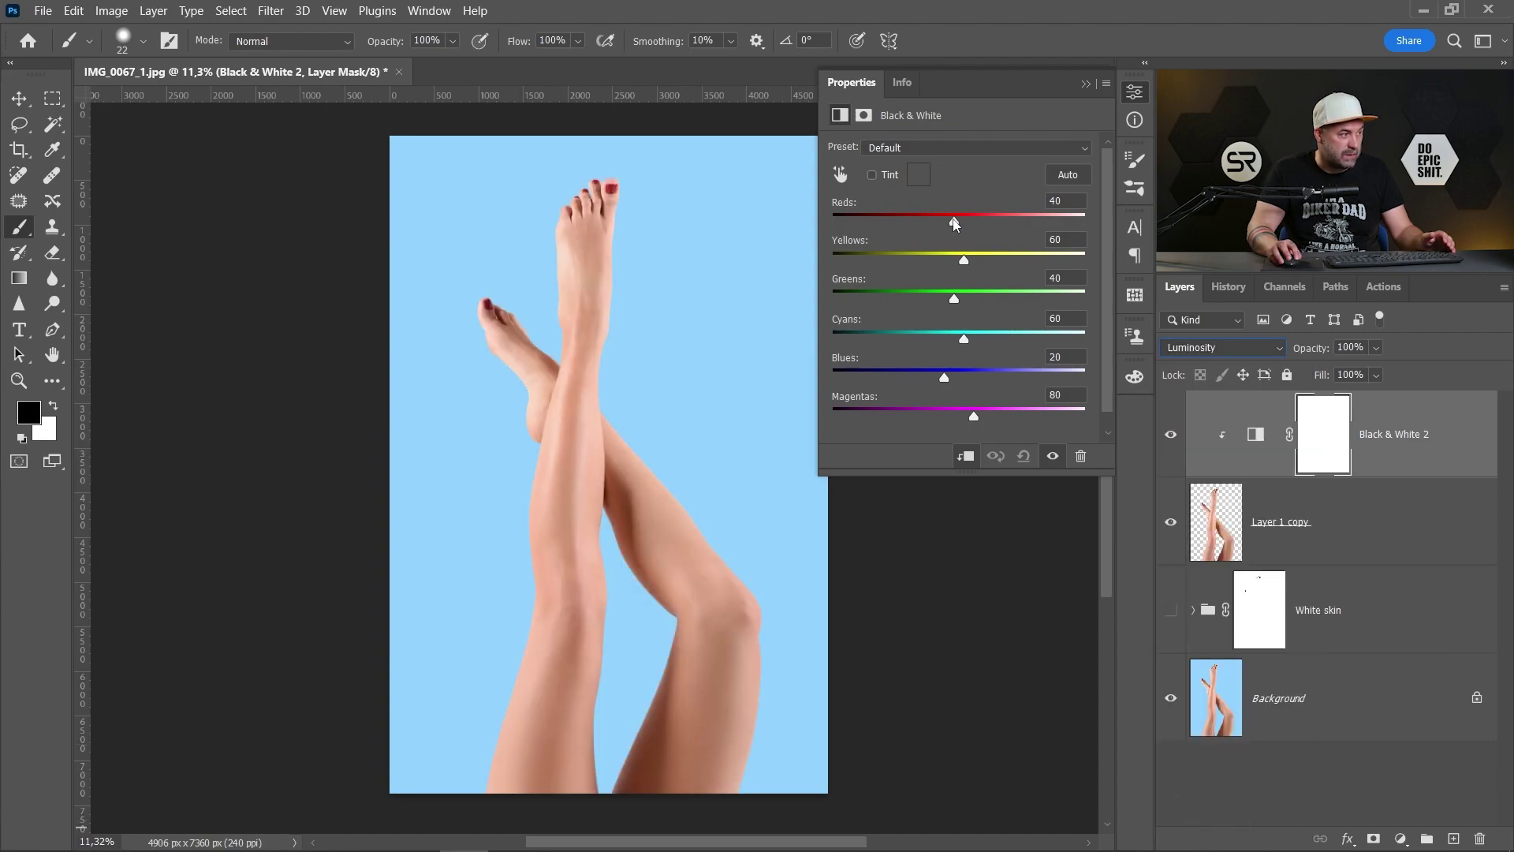
Darken the adjustment's Reds to -34 and Yellows to -18.
left_click_drag(954, 221, 933, 221)
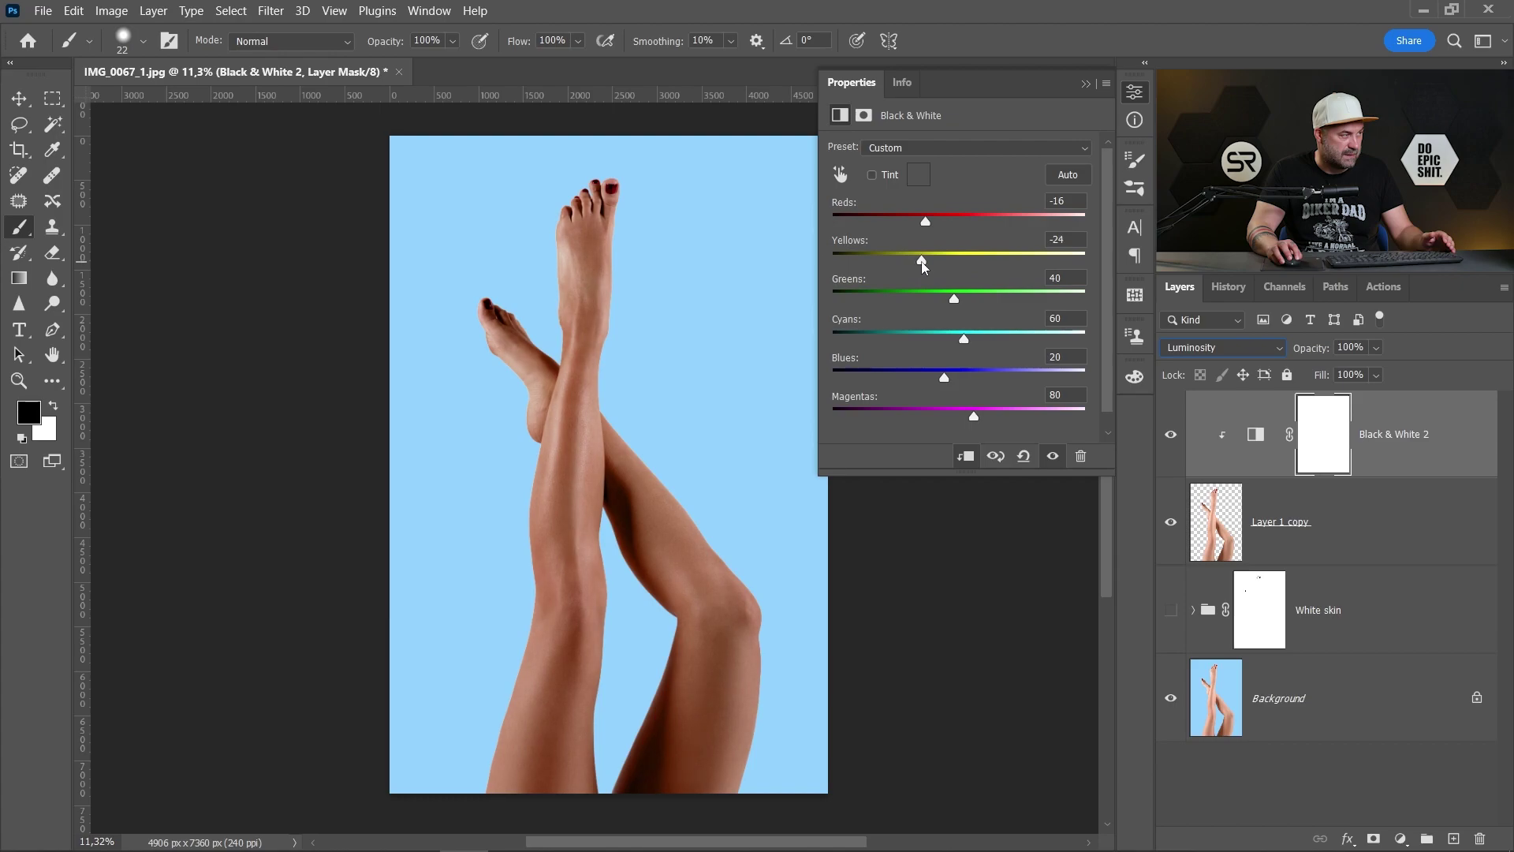
left_click_drag(925, 224, 926, 222)
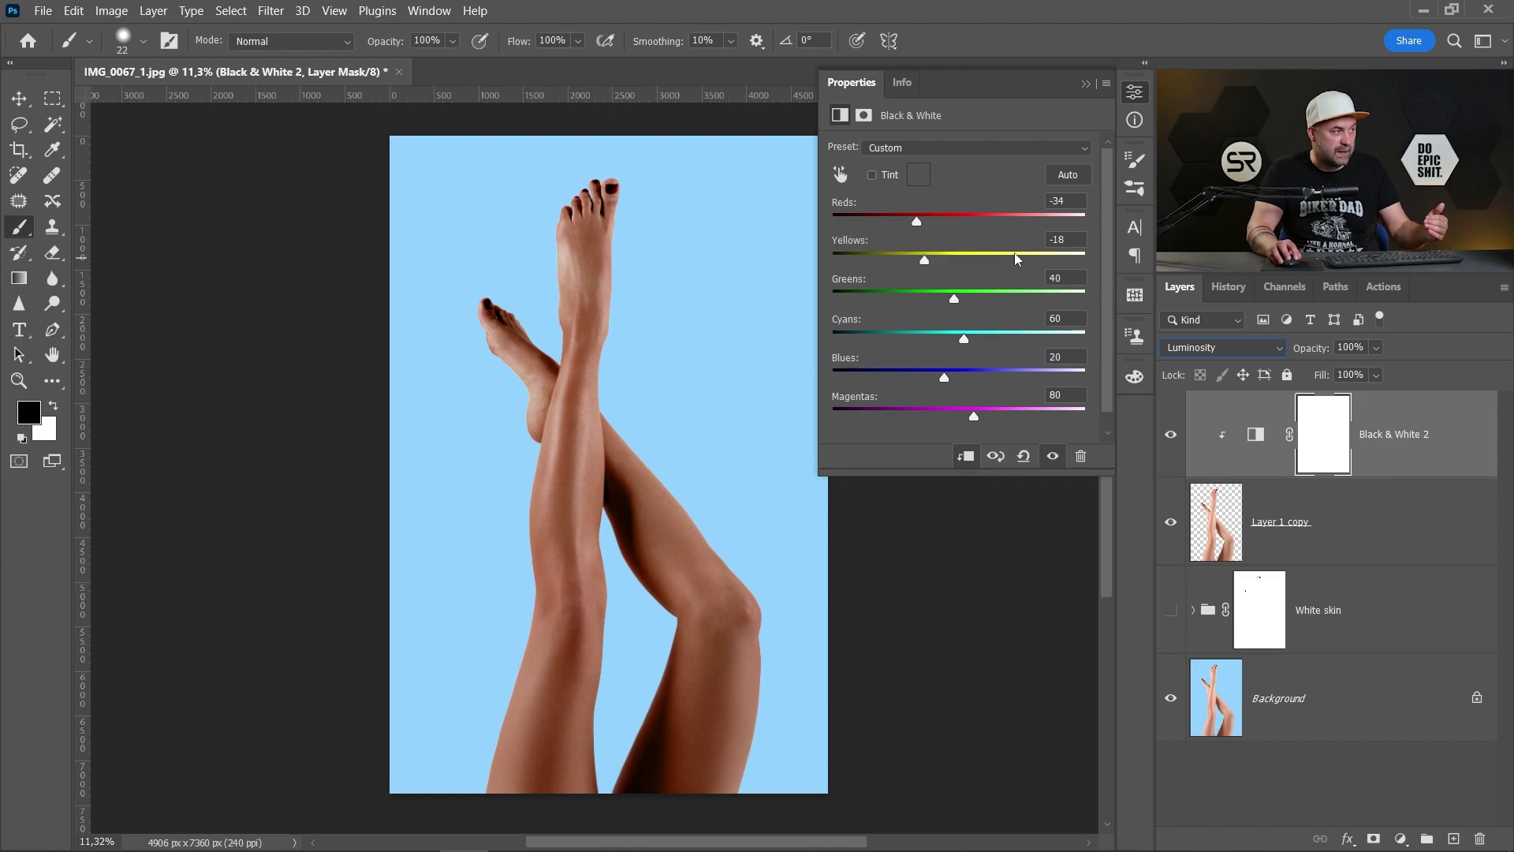
left_click(1133, 94)
left_click(1400, 839)
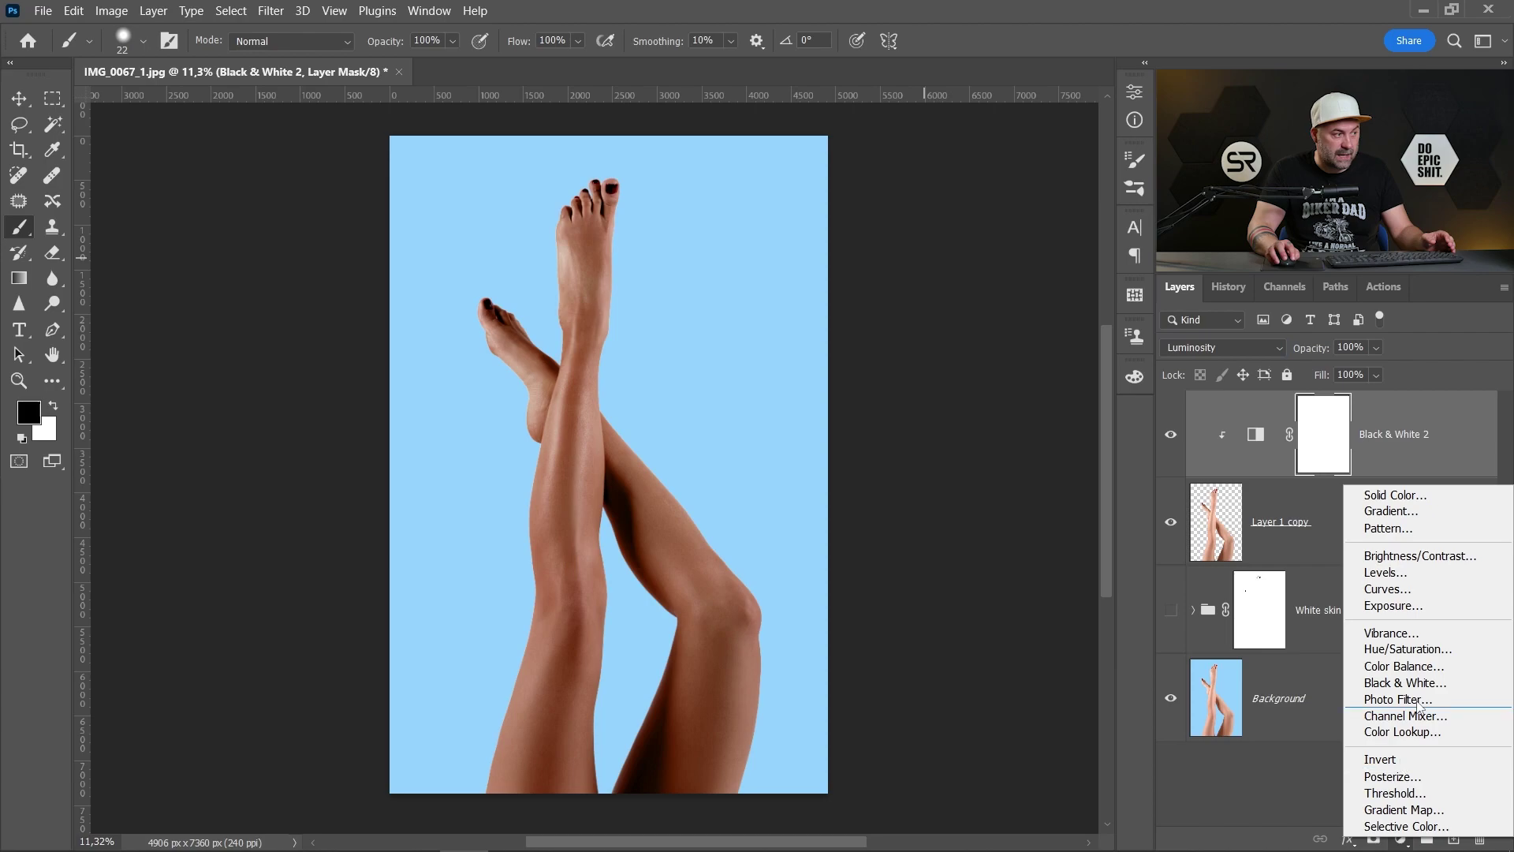
Add a Hue/Saturation adjustment clipped to the dark-skin layer, with Saturation -11 and Lightness -14.
left_click(1411, 650)
left_click(968, 458)
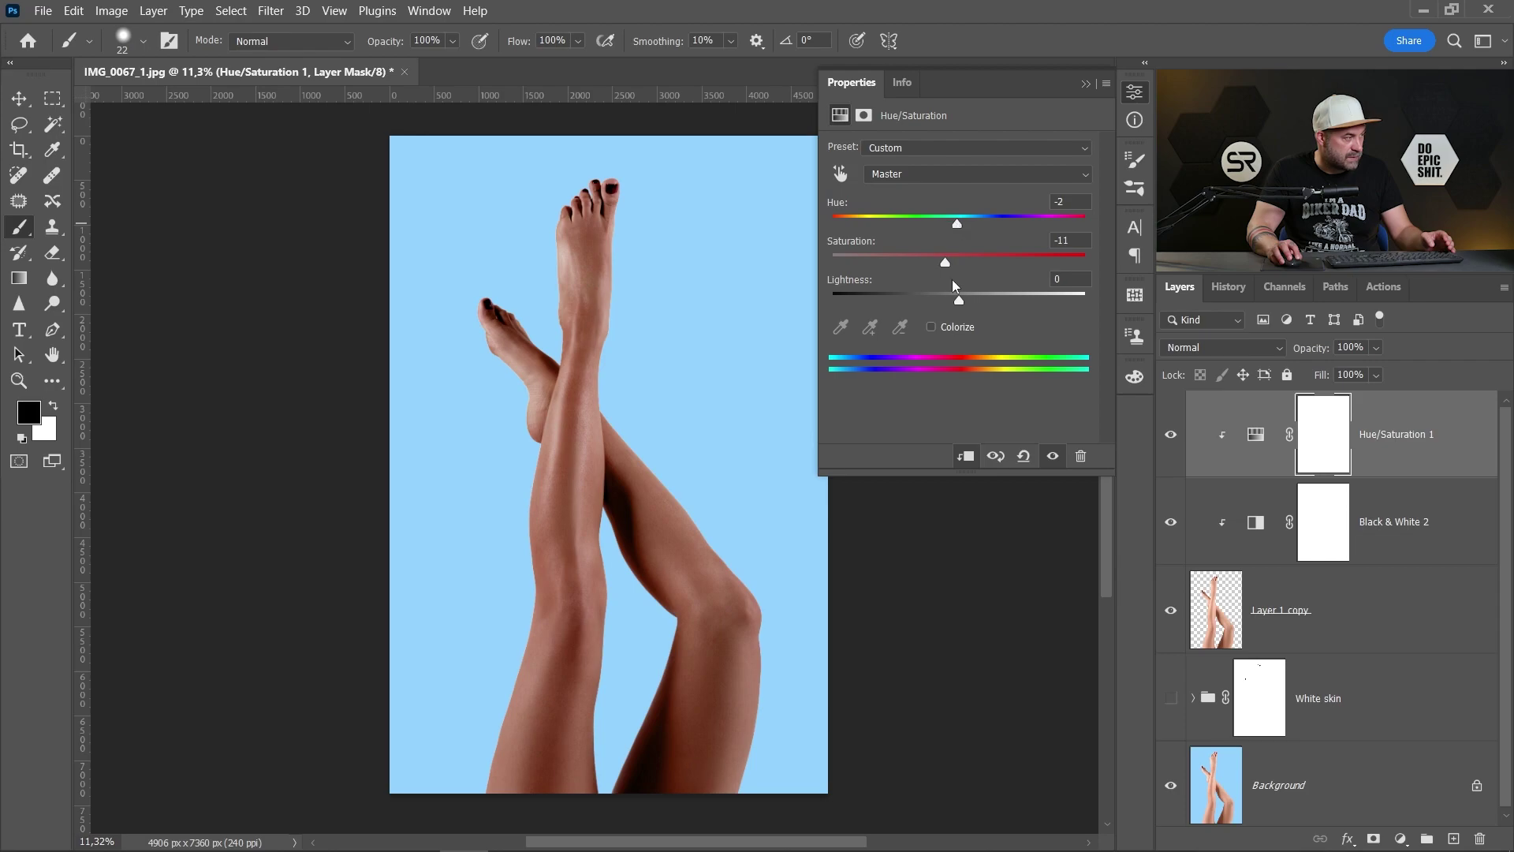
left_click_drag(960, 300, 954, 300)
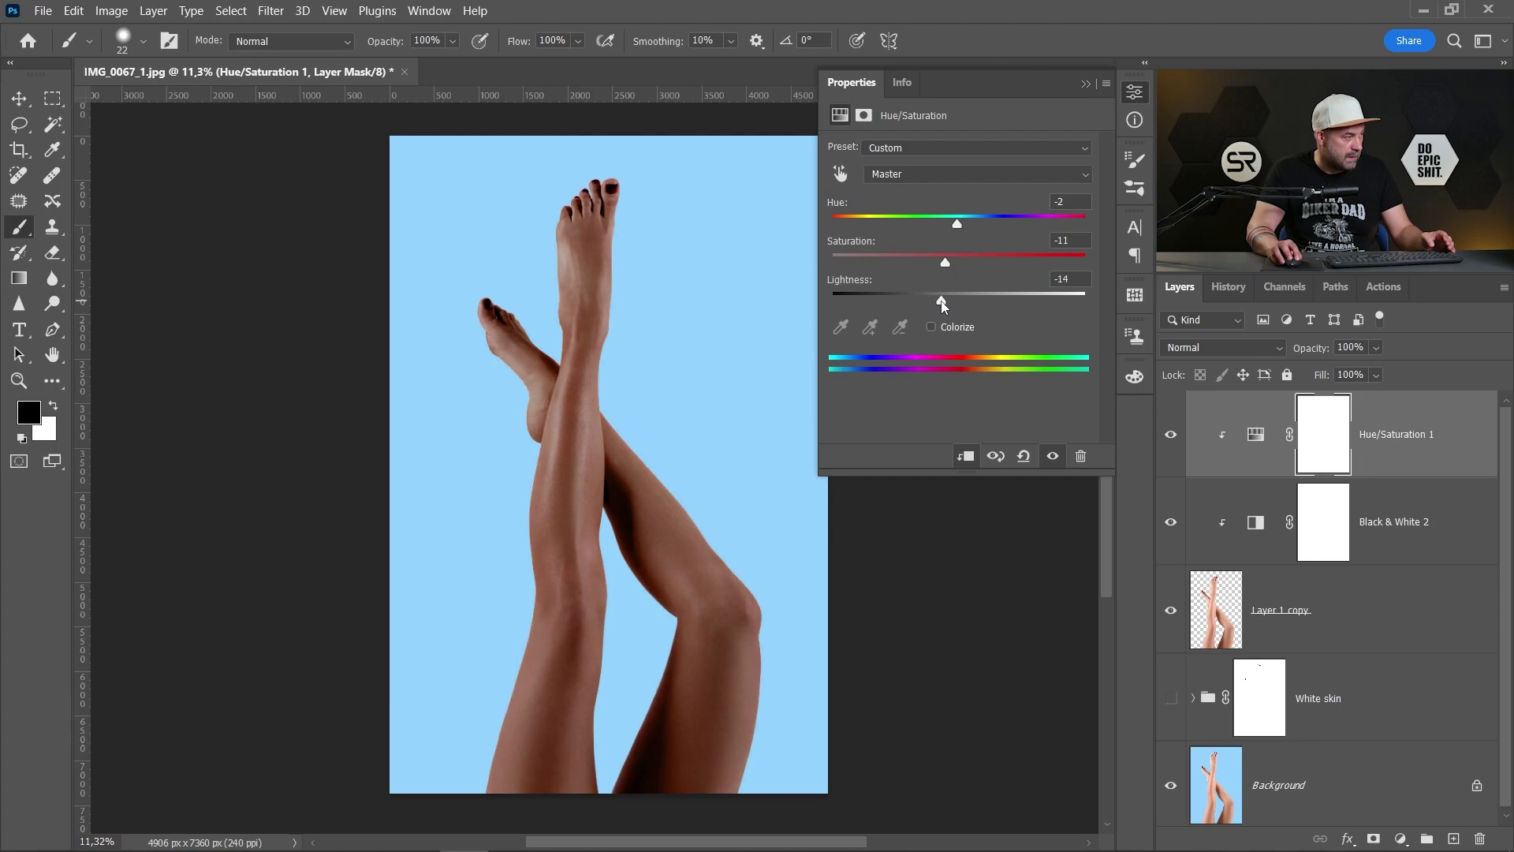
left_click(1136, 93)
Toggle the darkened skin layers off and back on to compare with the original photo.
left_click(1171, 787, "alt")
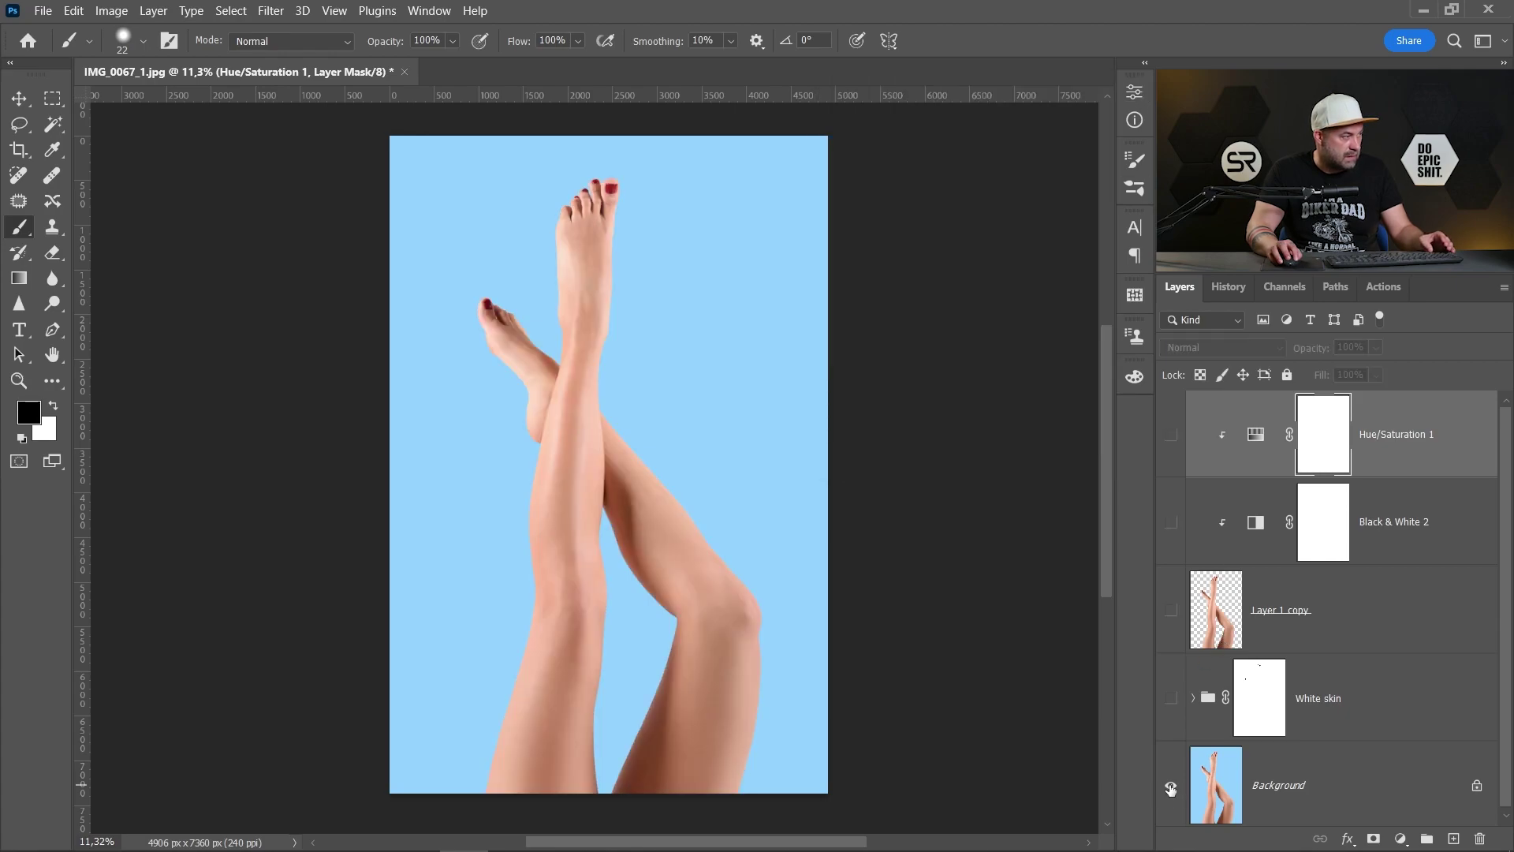
left_click(1171, 787, "alt")
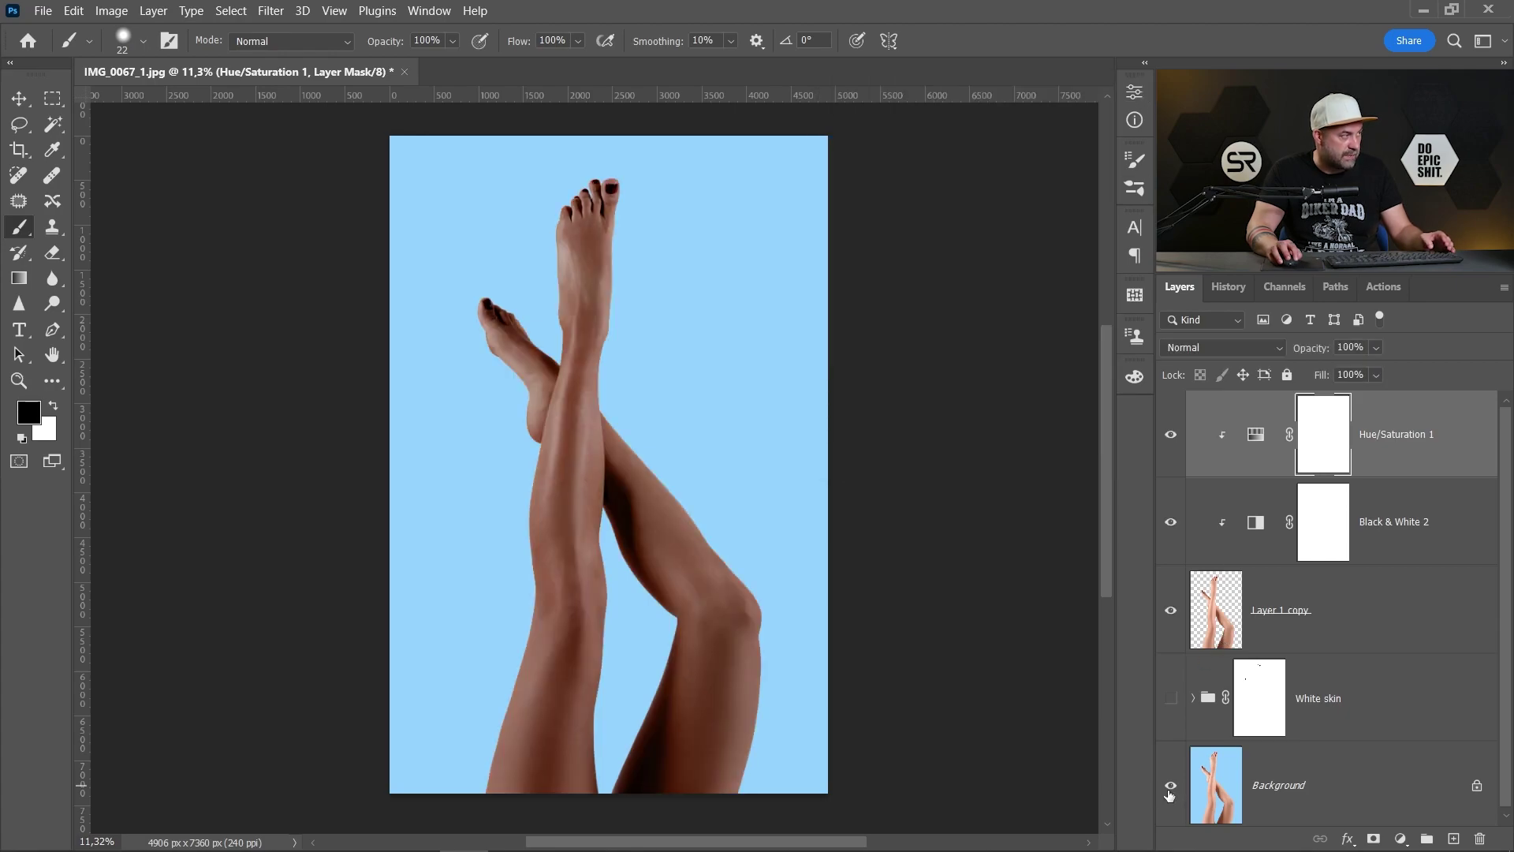
scroll(592, 183, "up", 5)
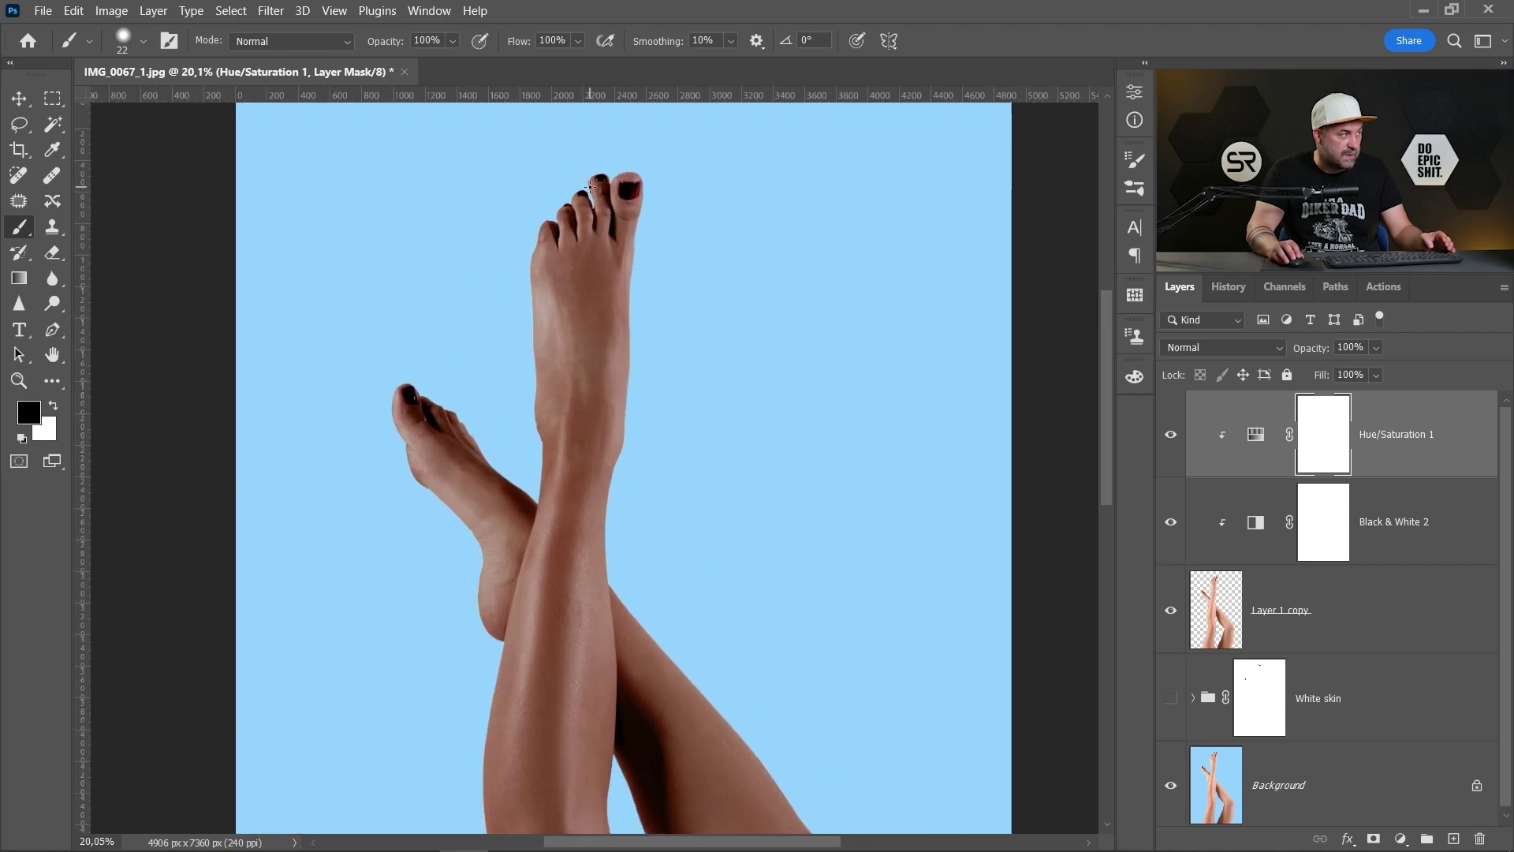
scroll(625, 206, "up", 4)
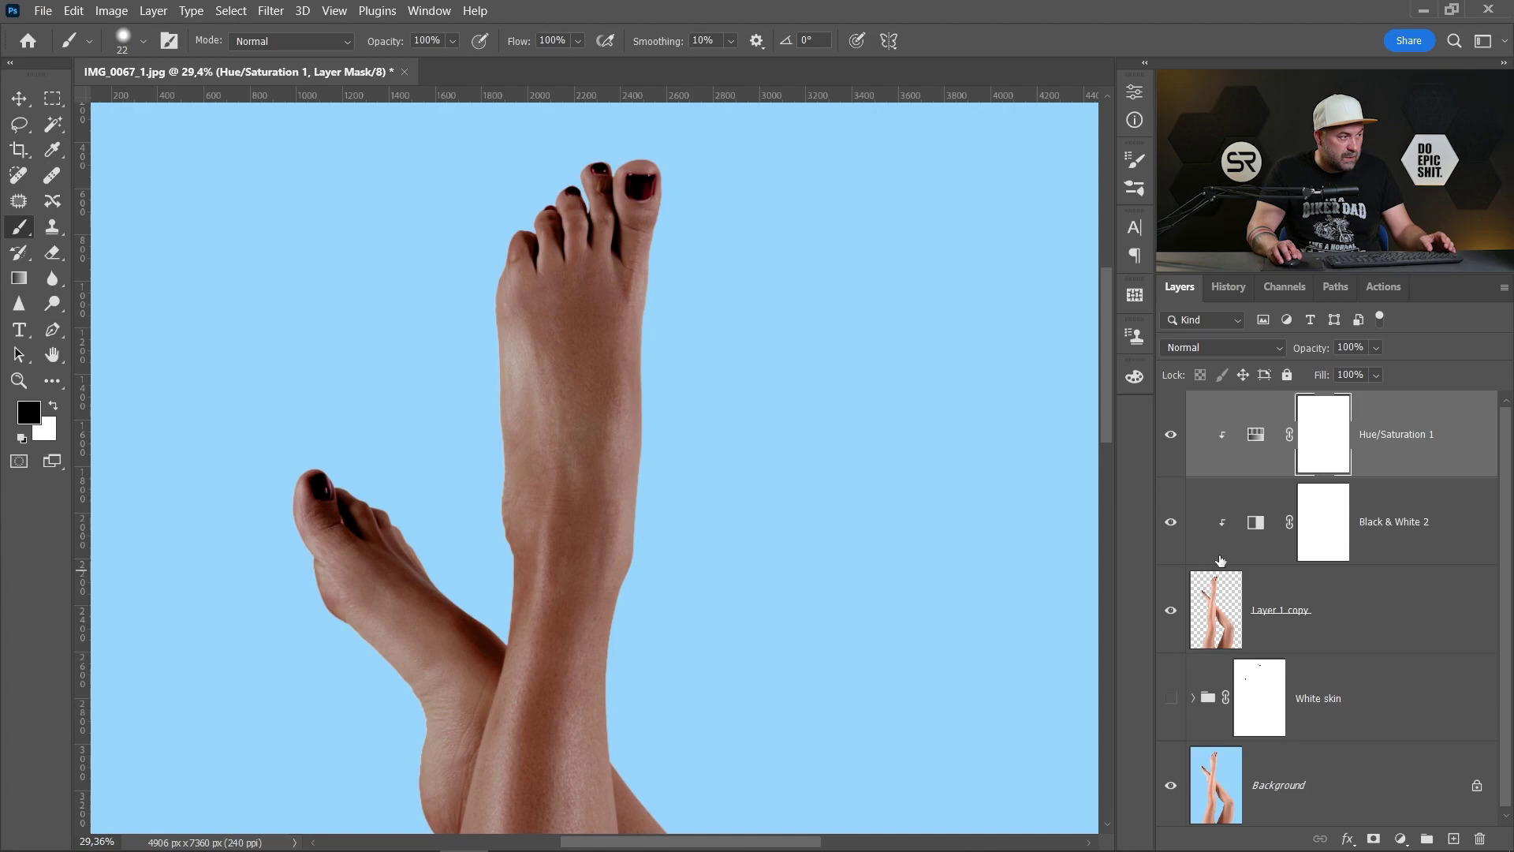
Group Layer 1 copy and its two adjustments, naming the group 'Black skin'.
left_click(1350, 618)
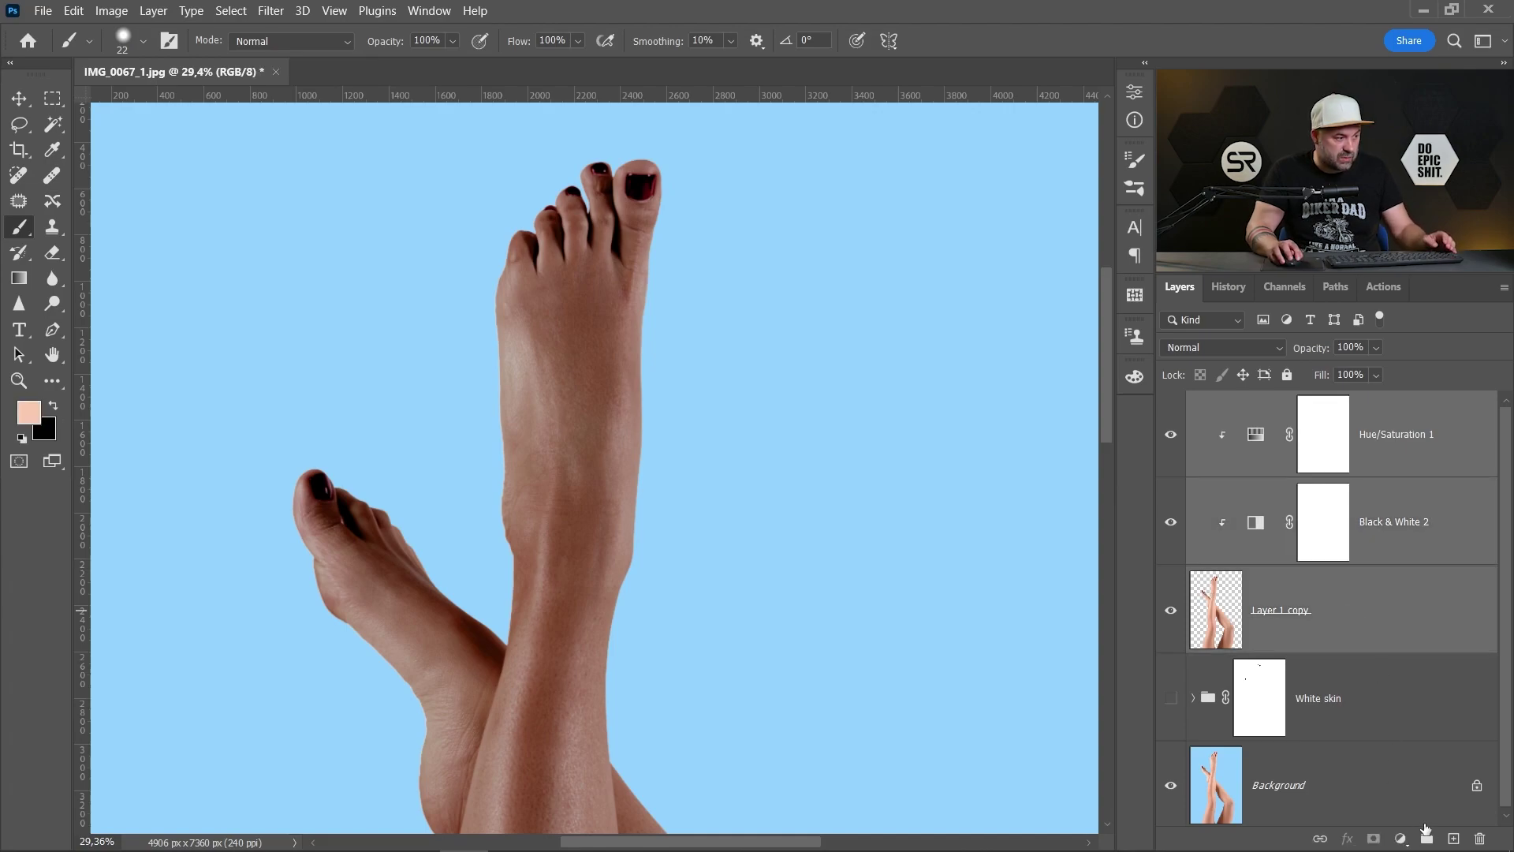
left_click(1429, 839)
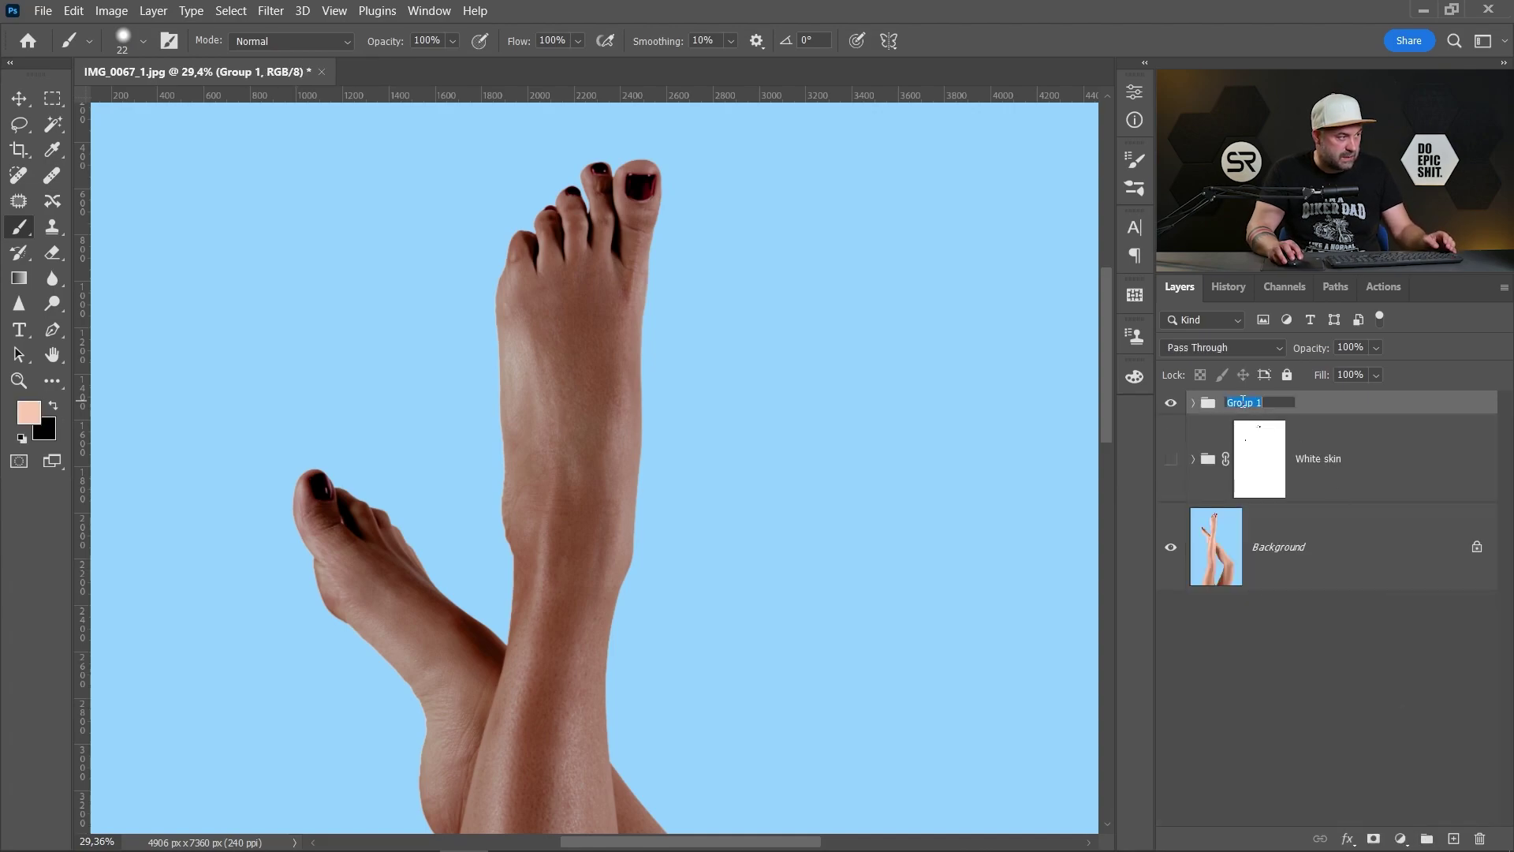
type("Black skin")
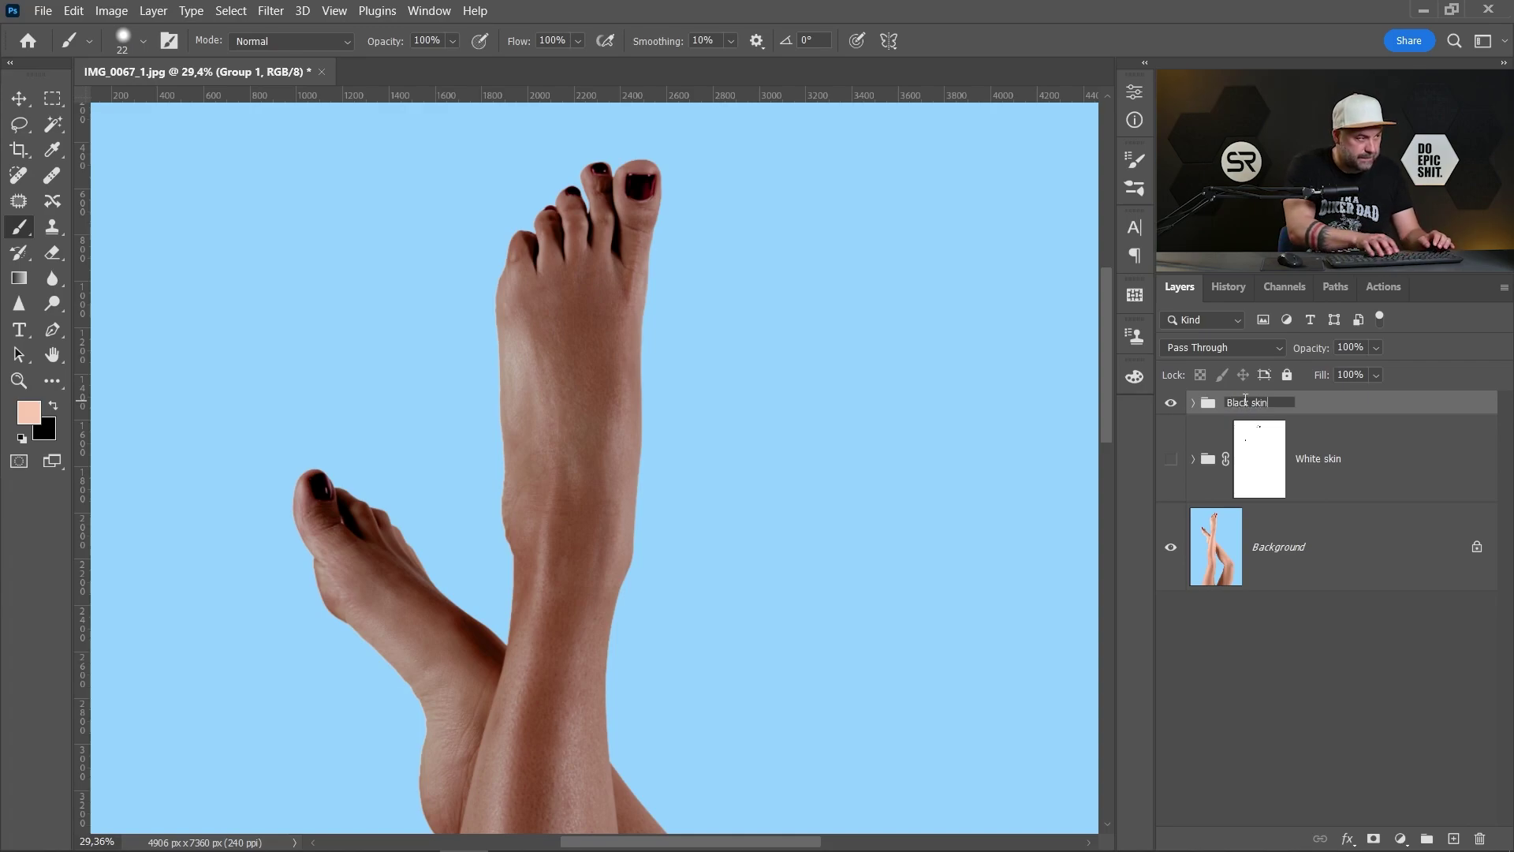
key("Return")
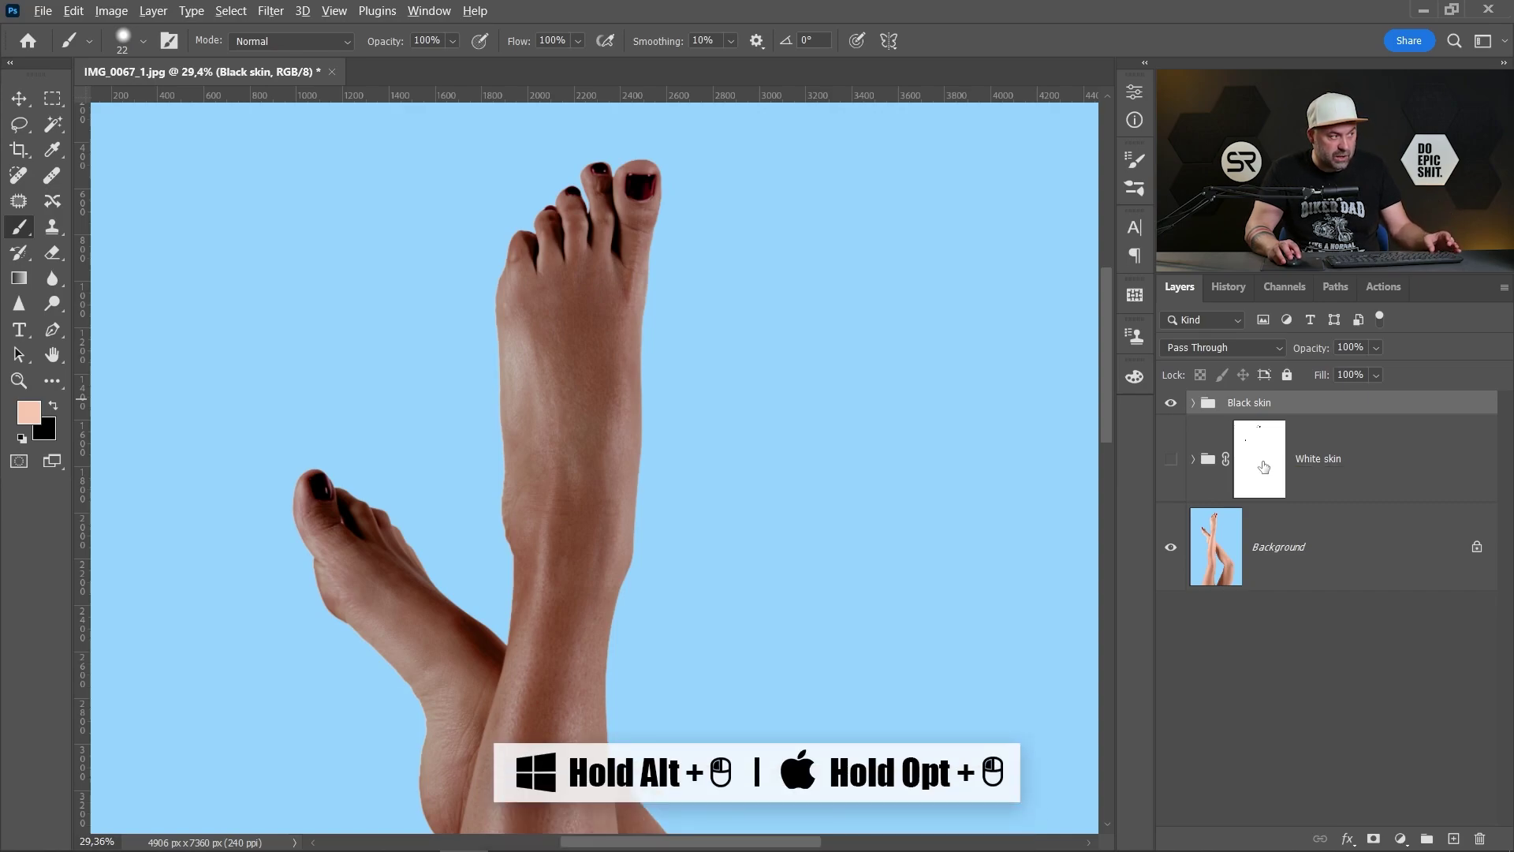
Copy the White skin group's mask onto the Black skin group with an Alt-drag.
left_click_drag(1263, 466, 1276, 406)
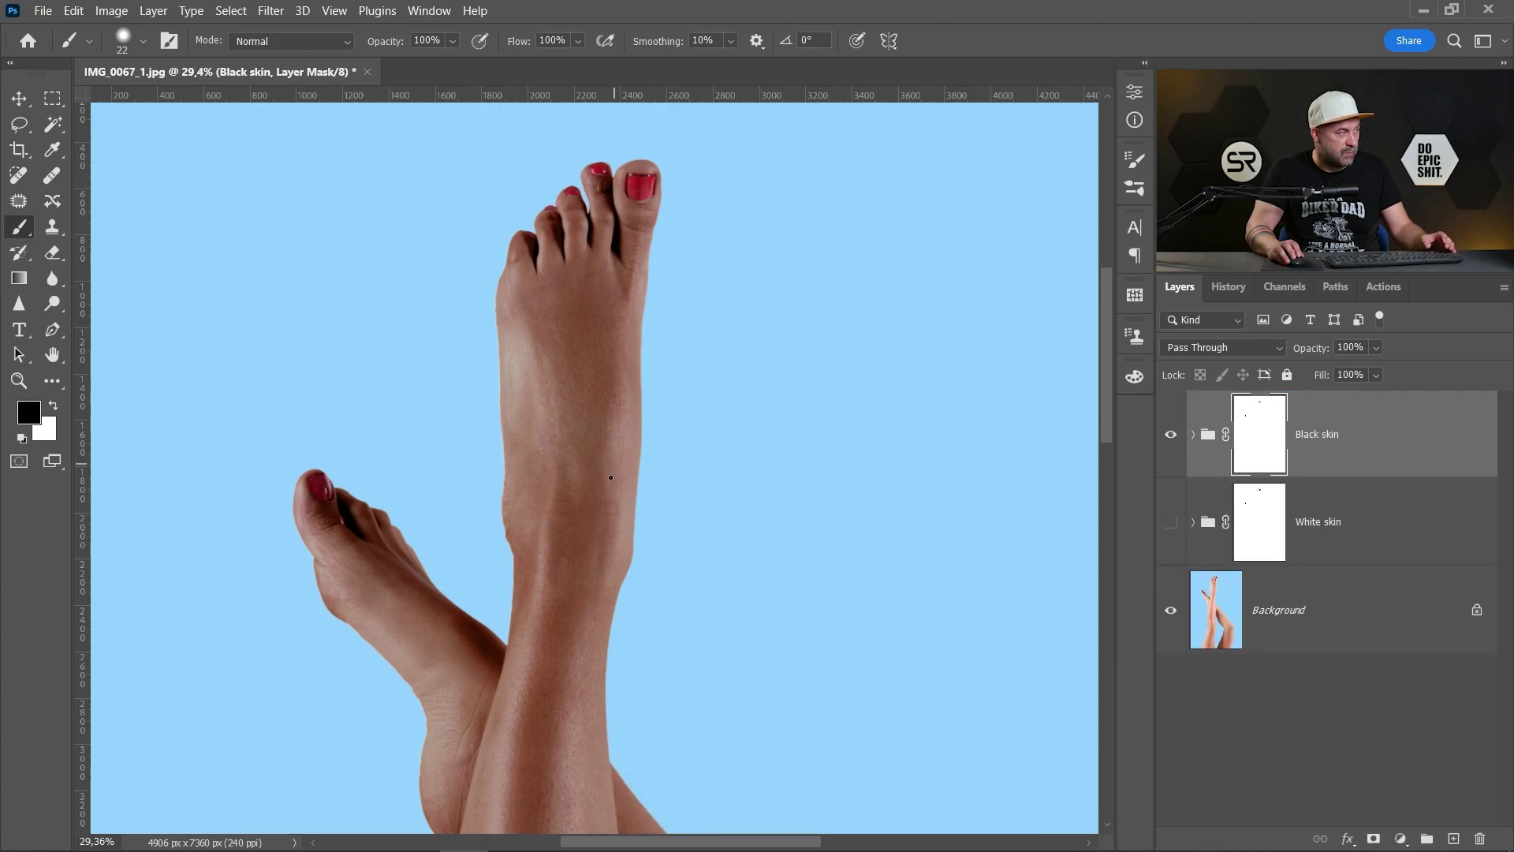
scroll(610, 478, "down", 3)
scroll(607, 469, "down", 3)
scroll(600, 458, "down", 2)
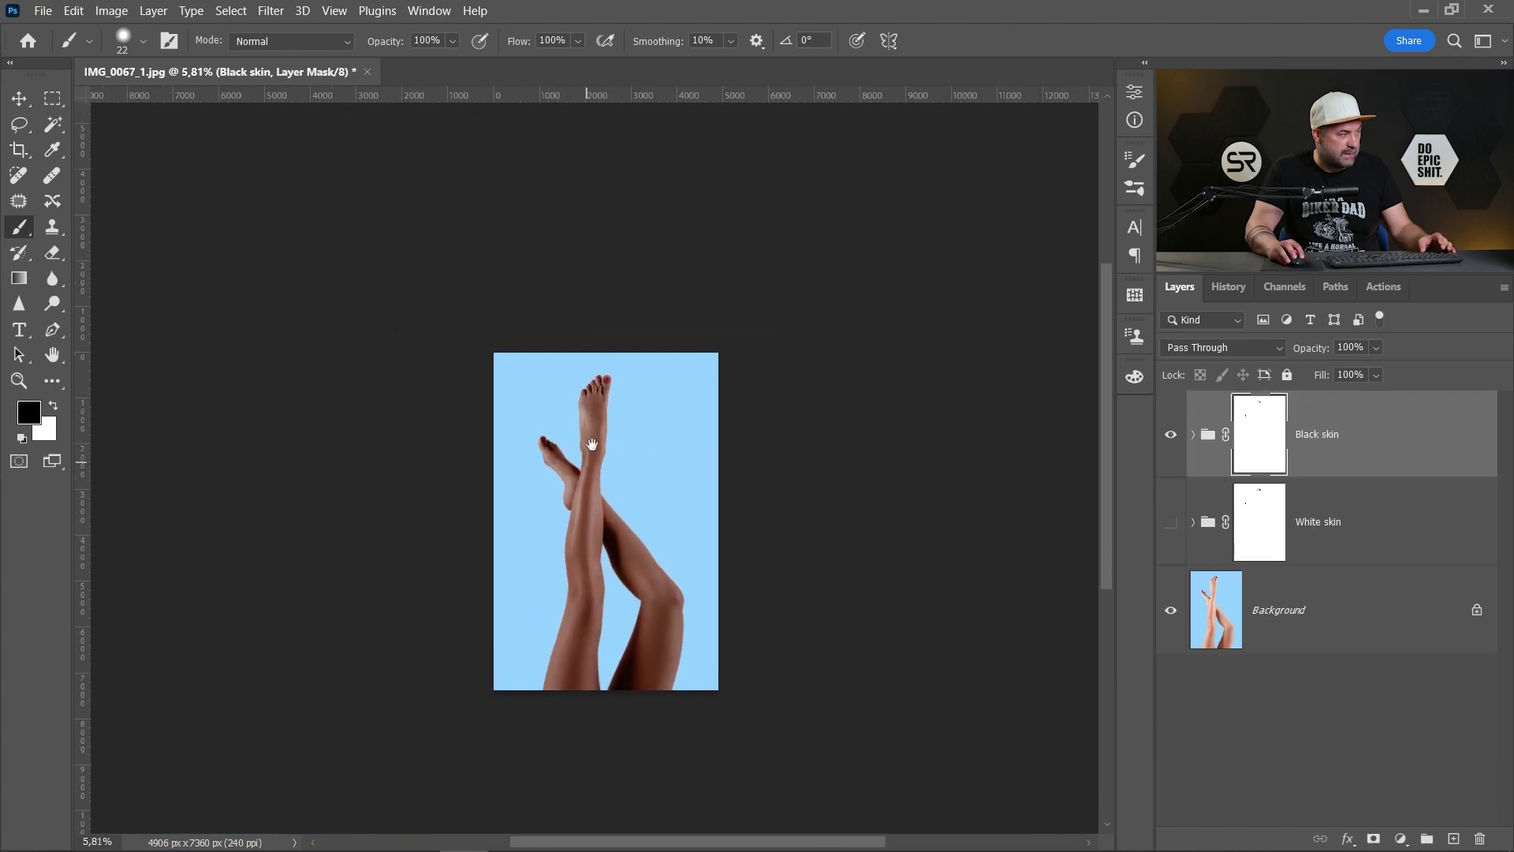
scroll(592, 444, "up", 1)
scroll(603, 458, "up", 1)
scroll(611, 441, "up", 1)
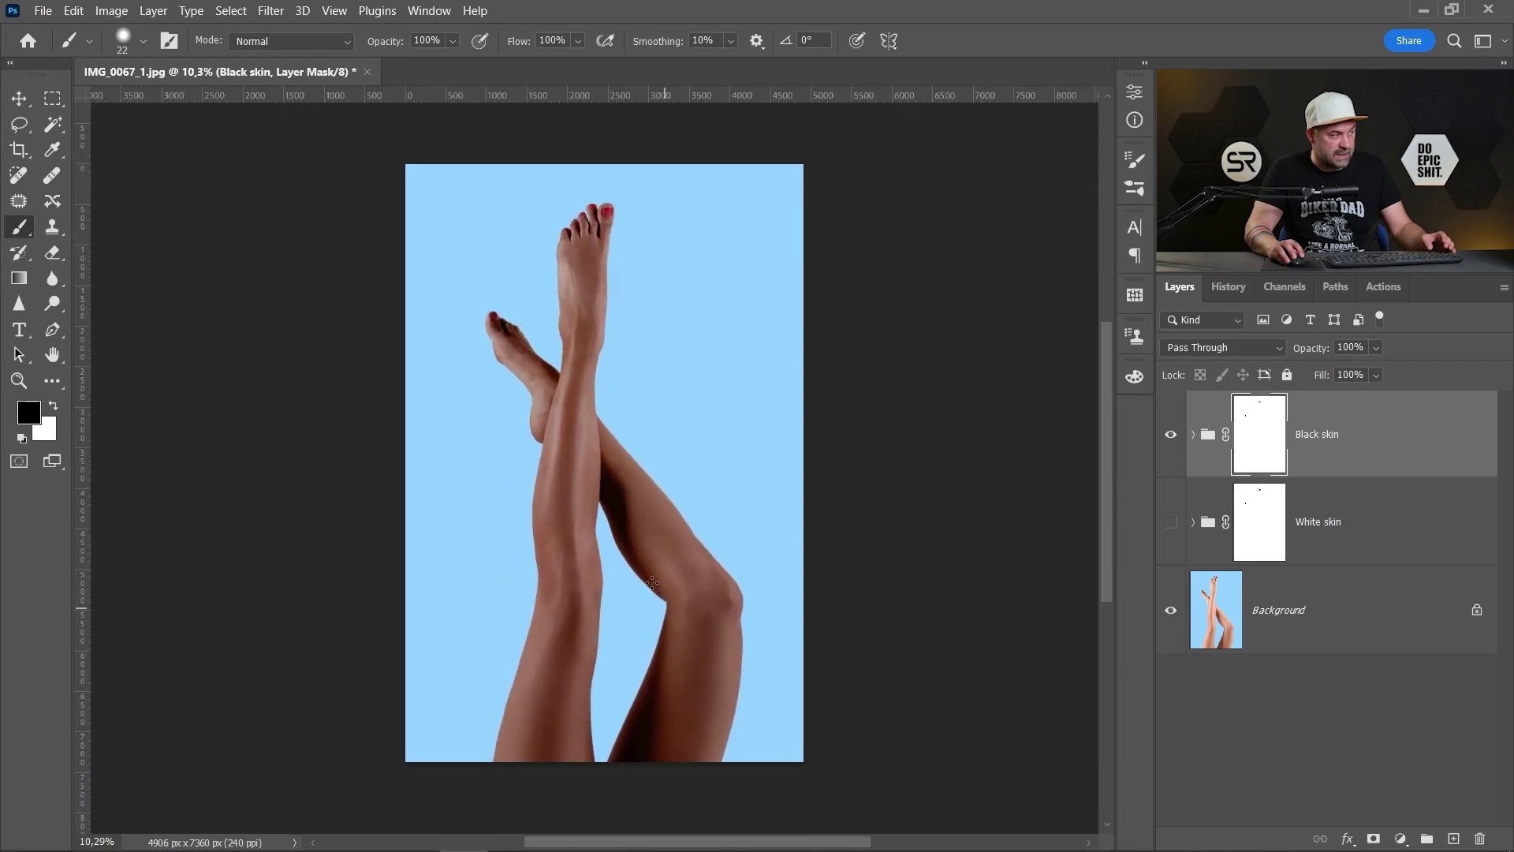
Hide the Black skin group and toggle the White skin group on and off to compare.
left_click(1171, 434)
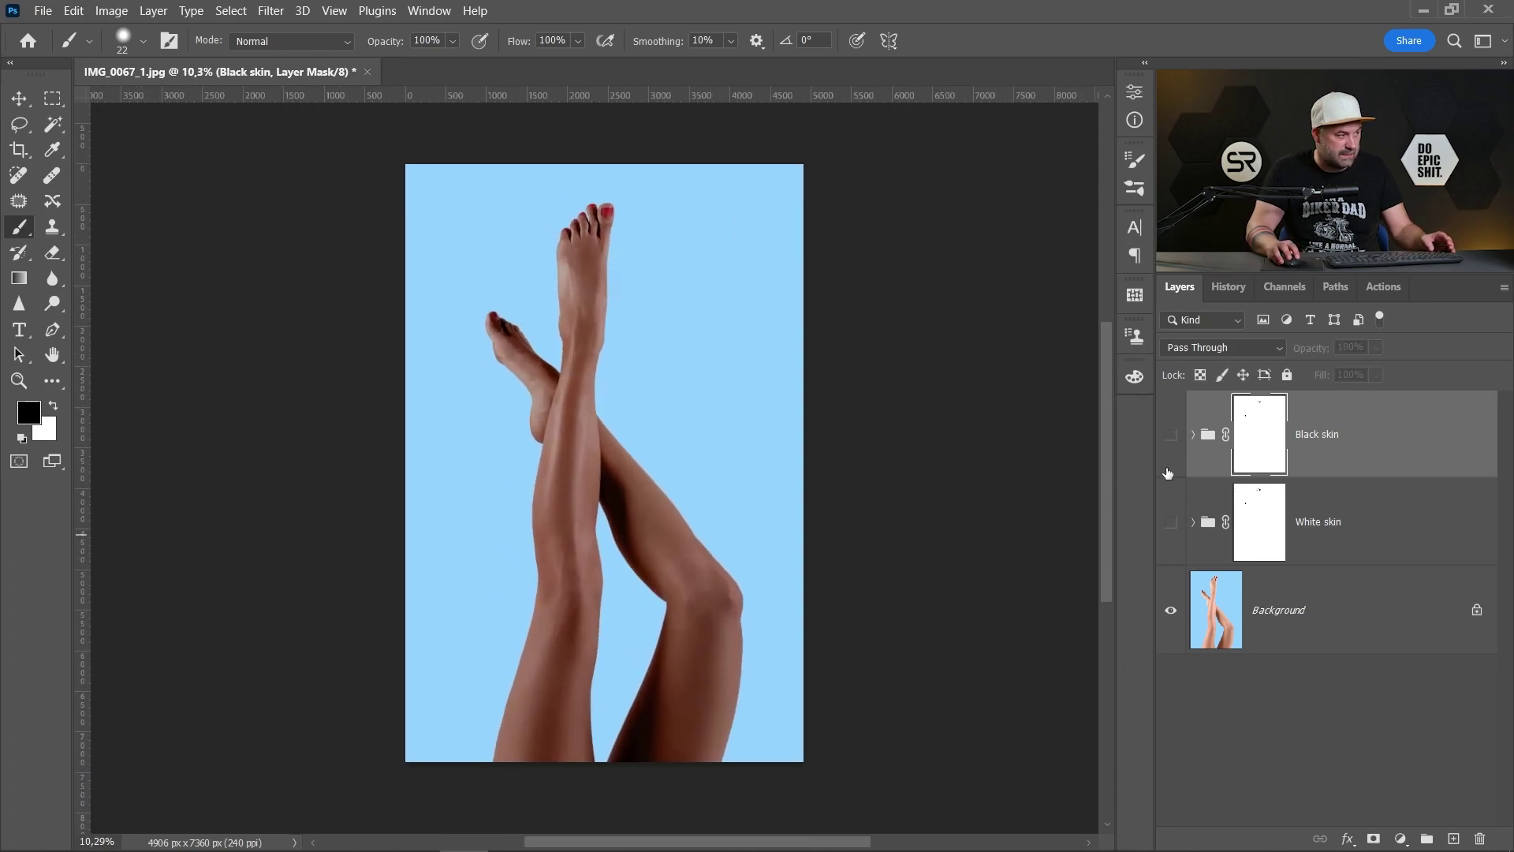
left_click(1171, 521)
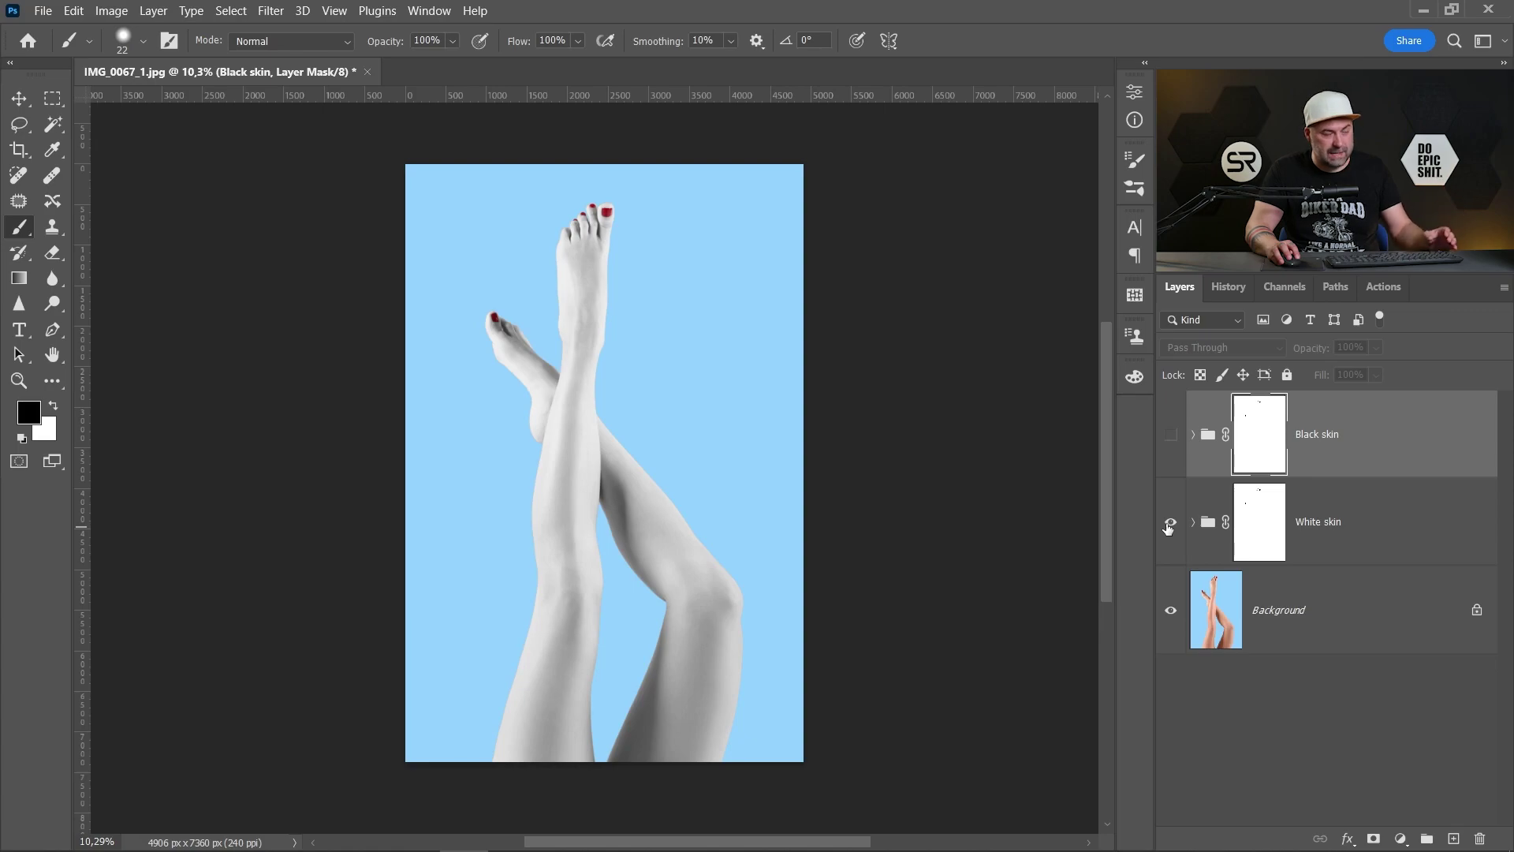
left_click(1170, 521)
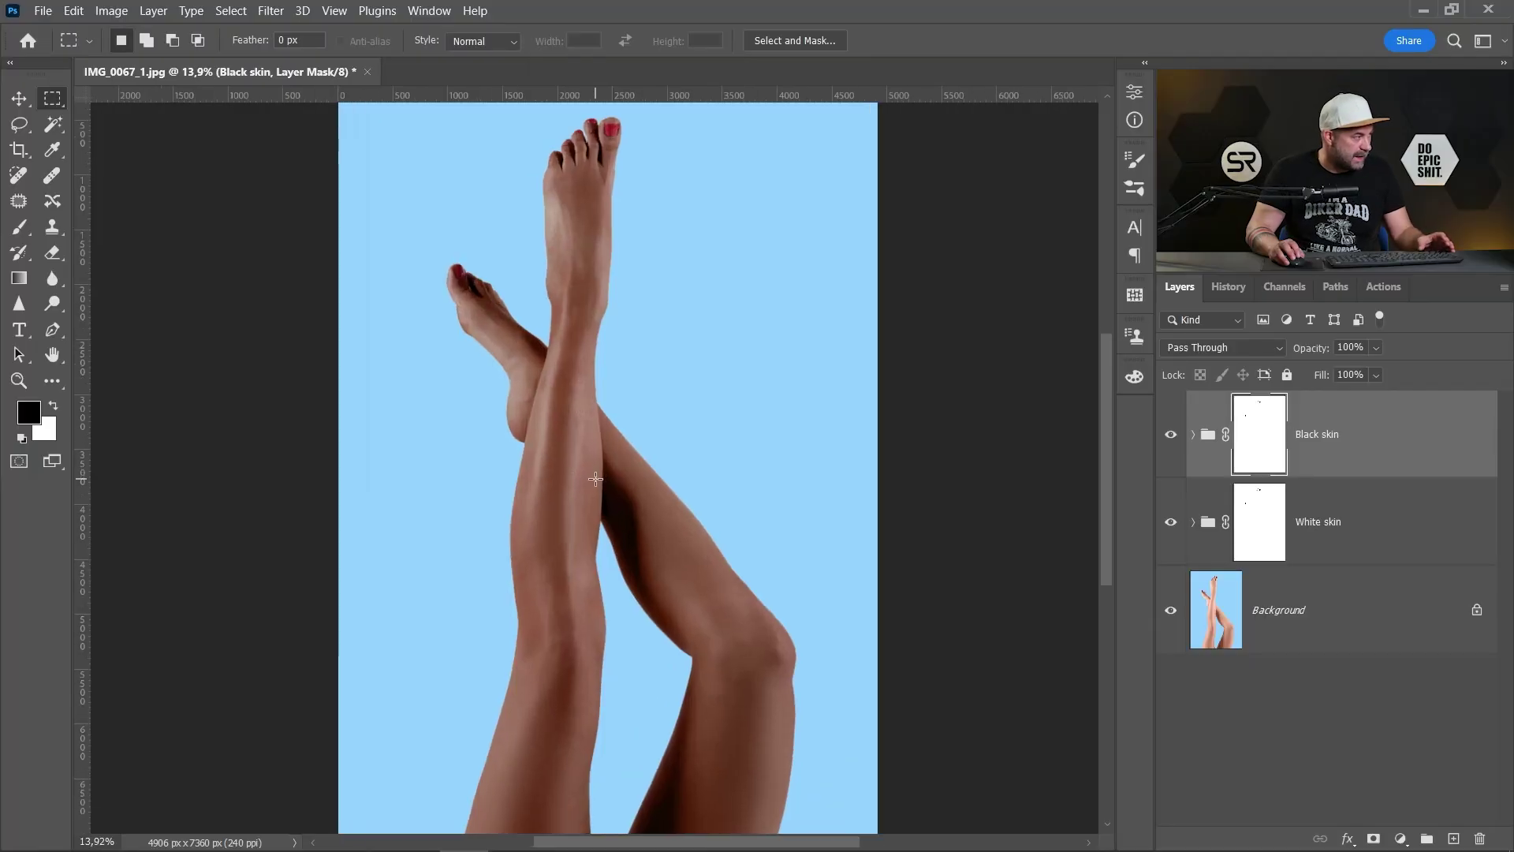
Show both the Black skin and White skin groups so the dark legs appear again.
scroll(586, 436, "down", 2)
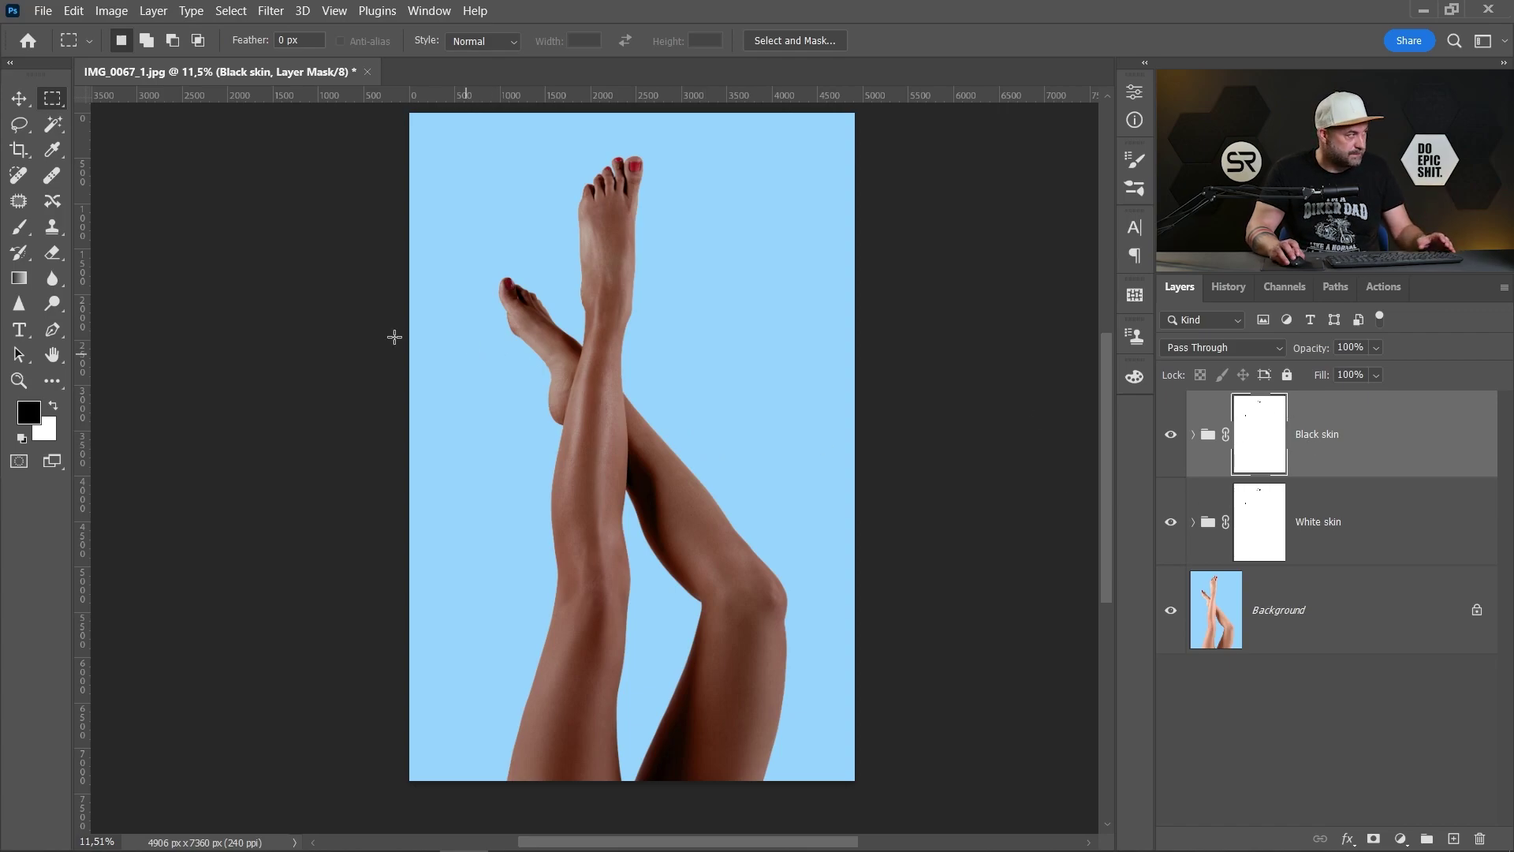
Paint the Black skin mask white over the left-pointing foot, heel and right lower leg.
left_click(22, 229)
scroll(406, 362, "up", 2)
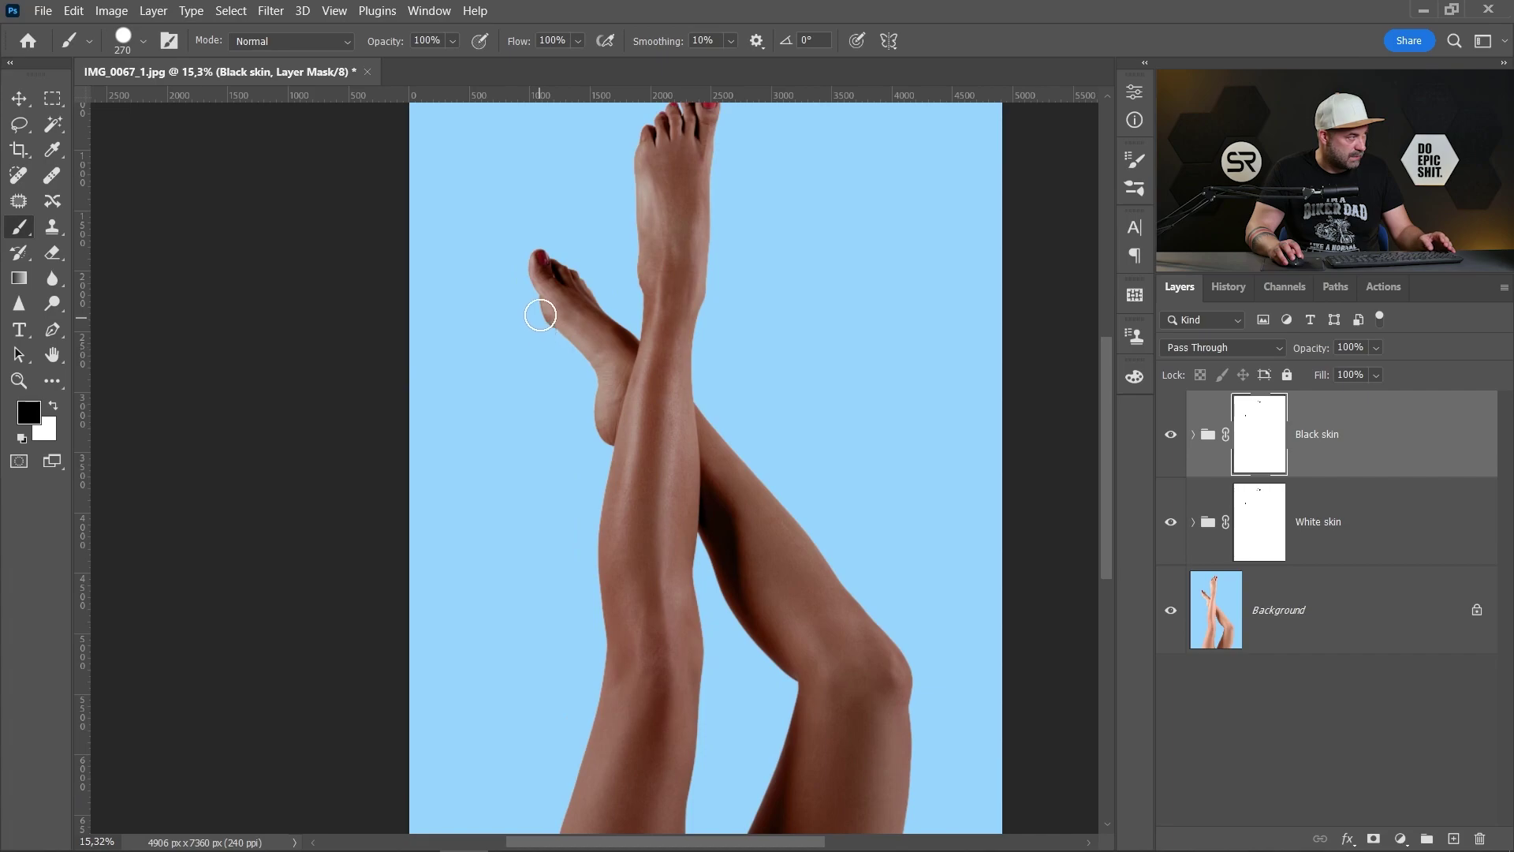
left_click_drag(545, 321, 615, 302)
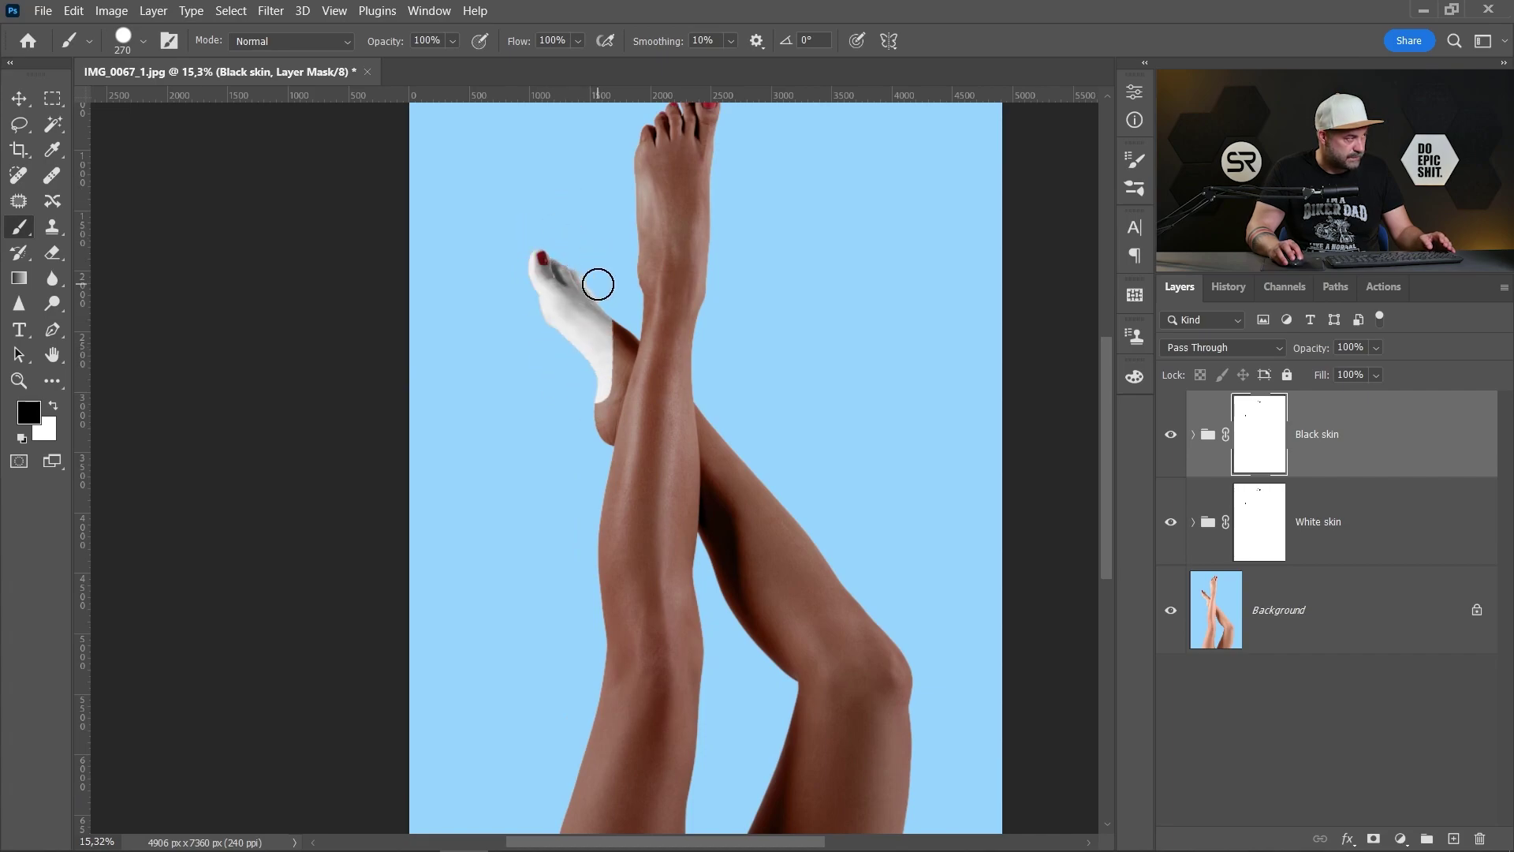
left_click_drag(601, 387, 584, 443)
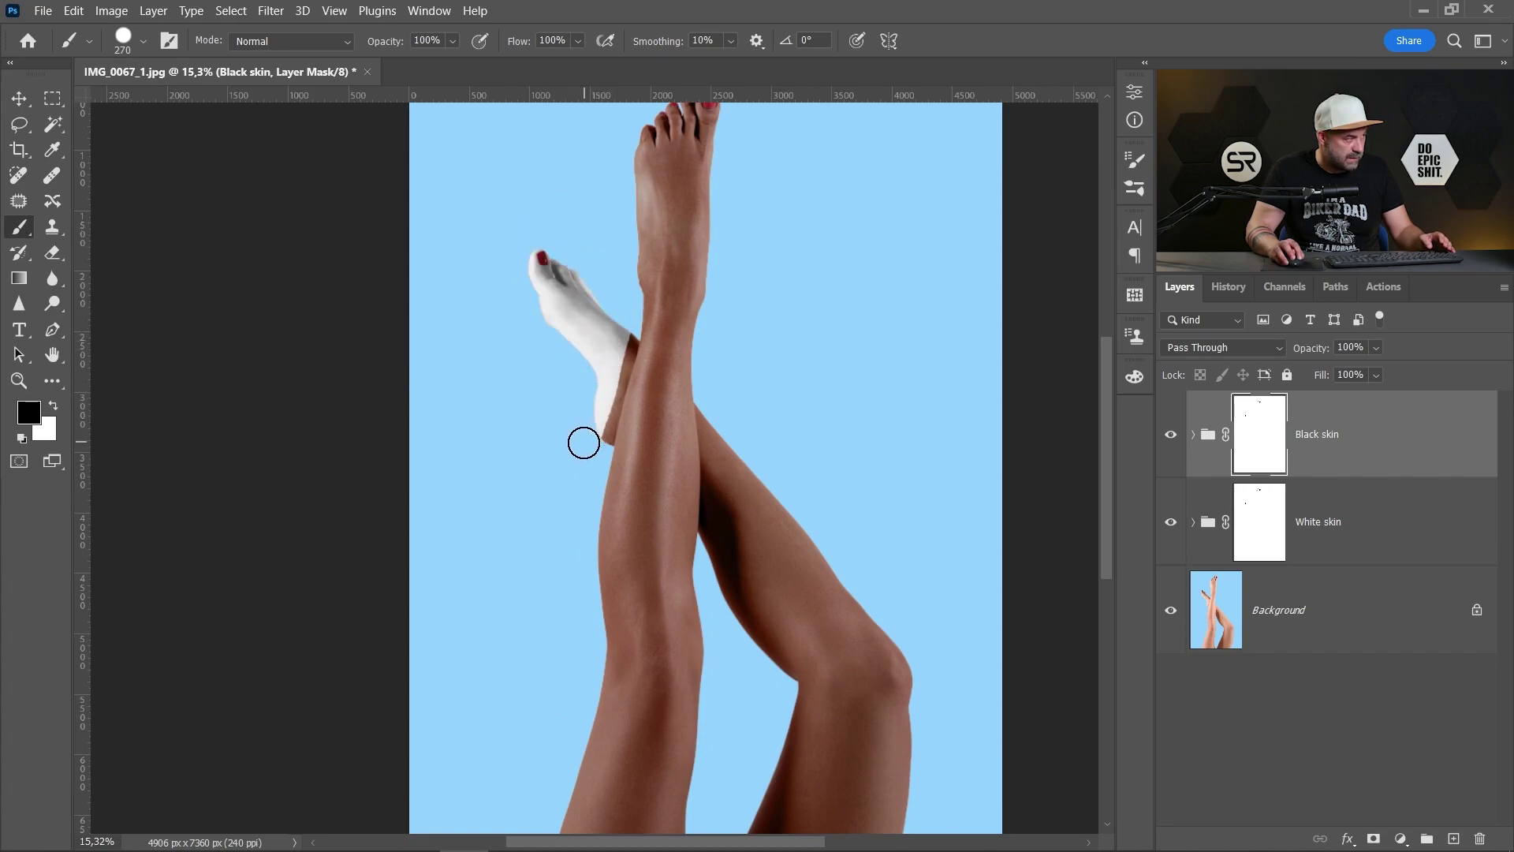
mouse_move(730, 518)
left_mouse_down()
mouse_move(632, 277)
mouse_move(649, 473)
mouse_move(663, 247)
mouse_move(667, 507)
mouse_move(718, 428)
mouse_move(697, 413)
mouse_move(788, 585)
mouse_move(791, 547)
mouse_move(771, 650)
mouse_move(744, 504)
mouse_move(710, 547)
mouse_move(703, 513)
mouse_move(628, 717)
mouse_move(636, 659)
left_mouse_up()
Cover the remaining brown sliver beside the white leg on the mask.
scroll(602, 430, "up", 2)
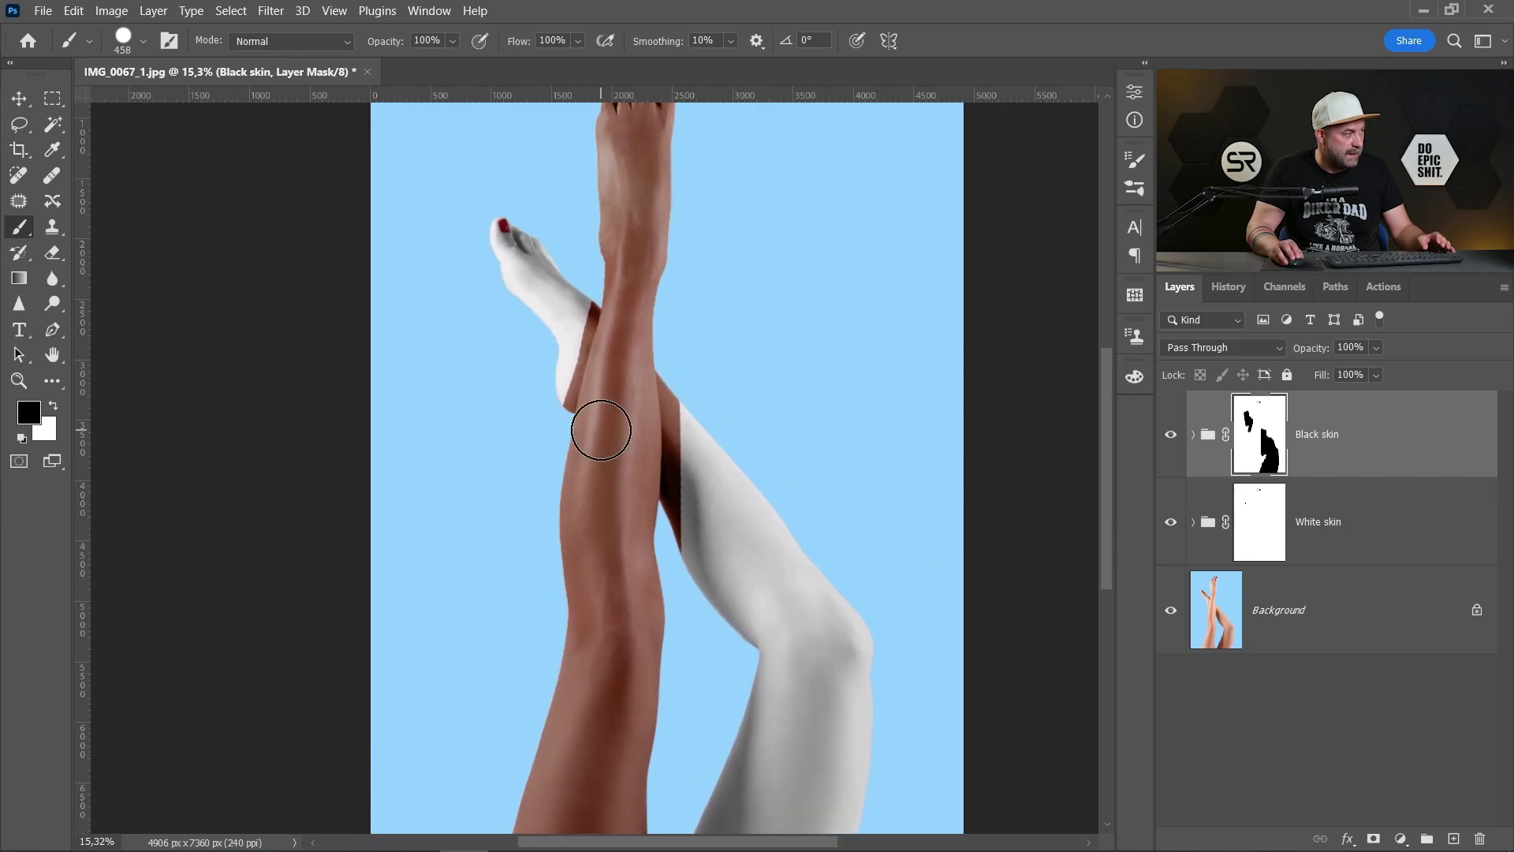
scroll(666, 467, "up", 2)
scroll(654, 423, "up", 1)
scroll(654, 423, "up", 1)
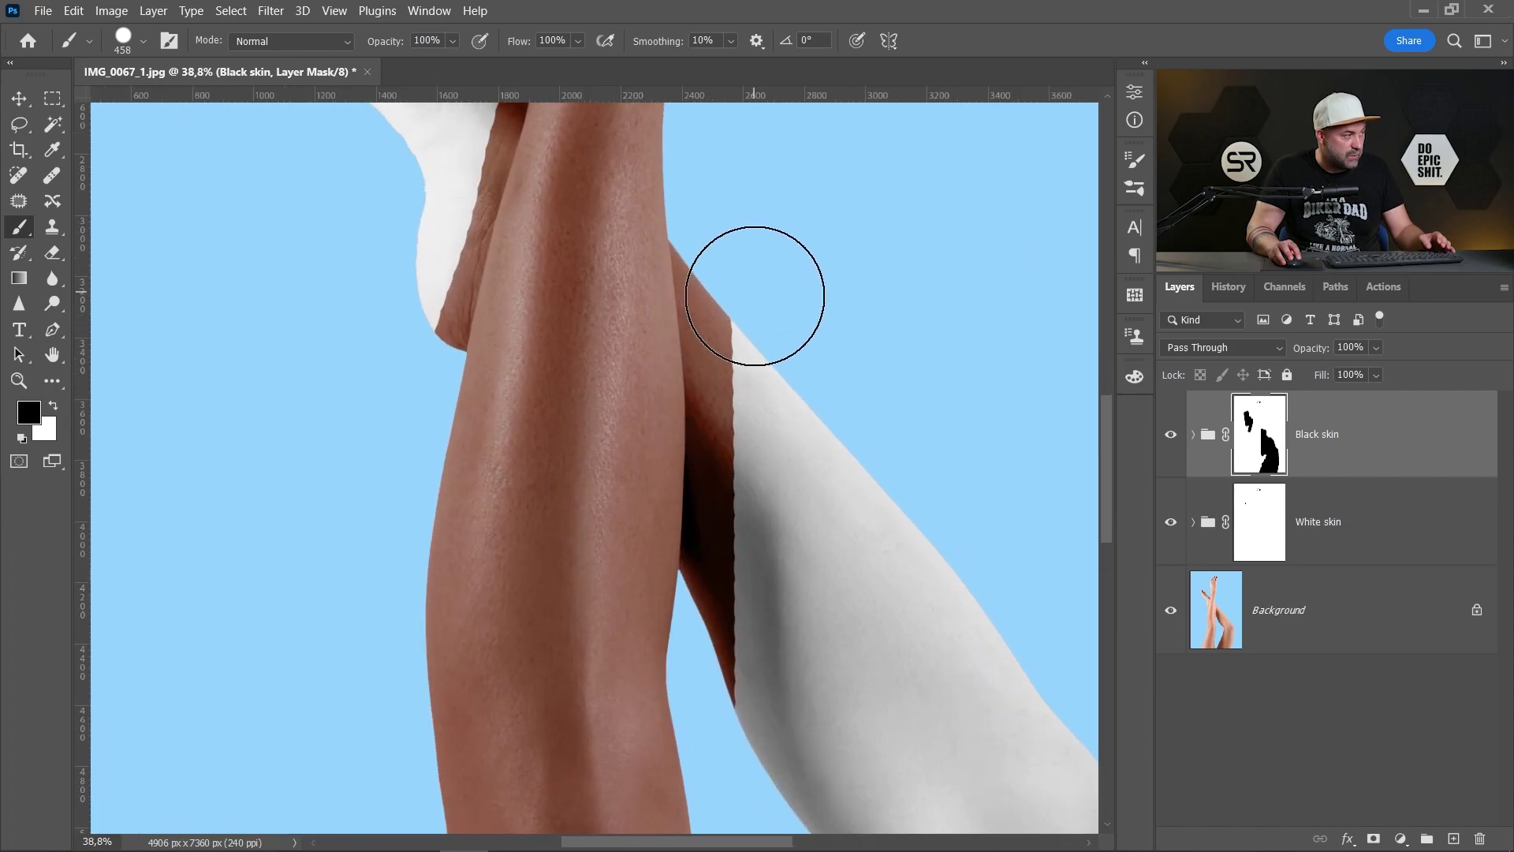
mouse_move(757, 287)
left_mouse_down()
mouse_move(786, 500)
mouse_move(777, 484)
mouse_move(778, 669)
left_mouse_up()
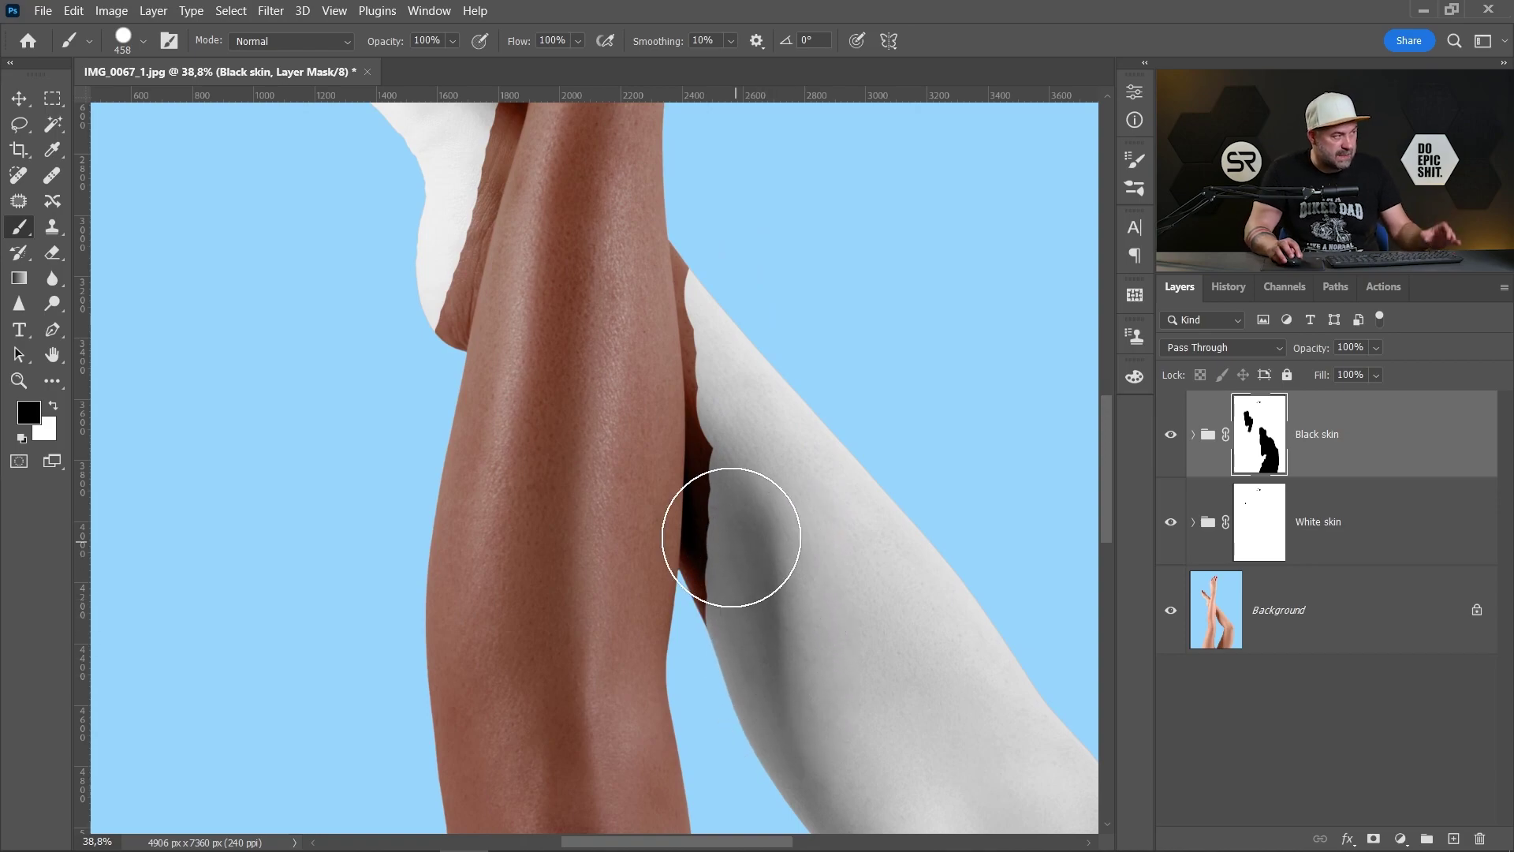
left_click_drag(604, 347, 673, 514)
scroll(673, 514, "up", 1)
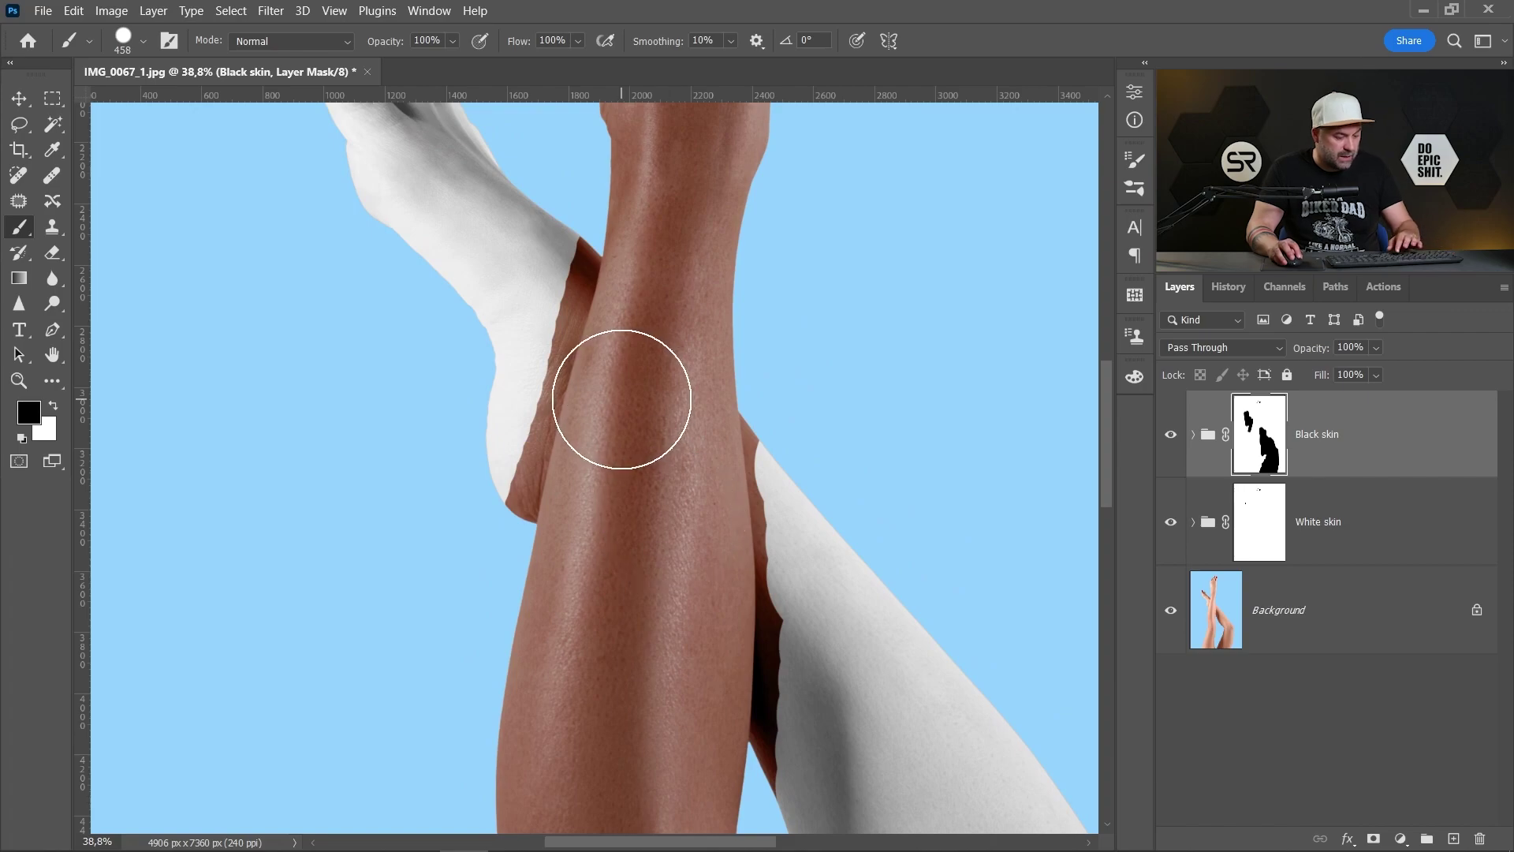
Start a Curvature Pen outline along the leg edge at the white ankle.
key("p")
scroll(557, 183, "up", 1)
scroll(594, 244, "up", 1)
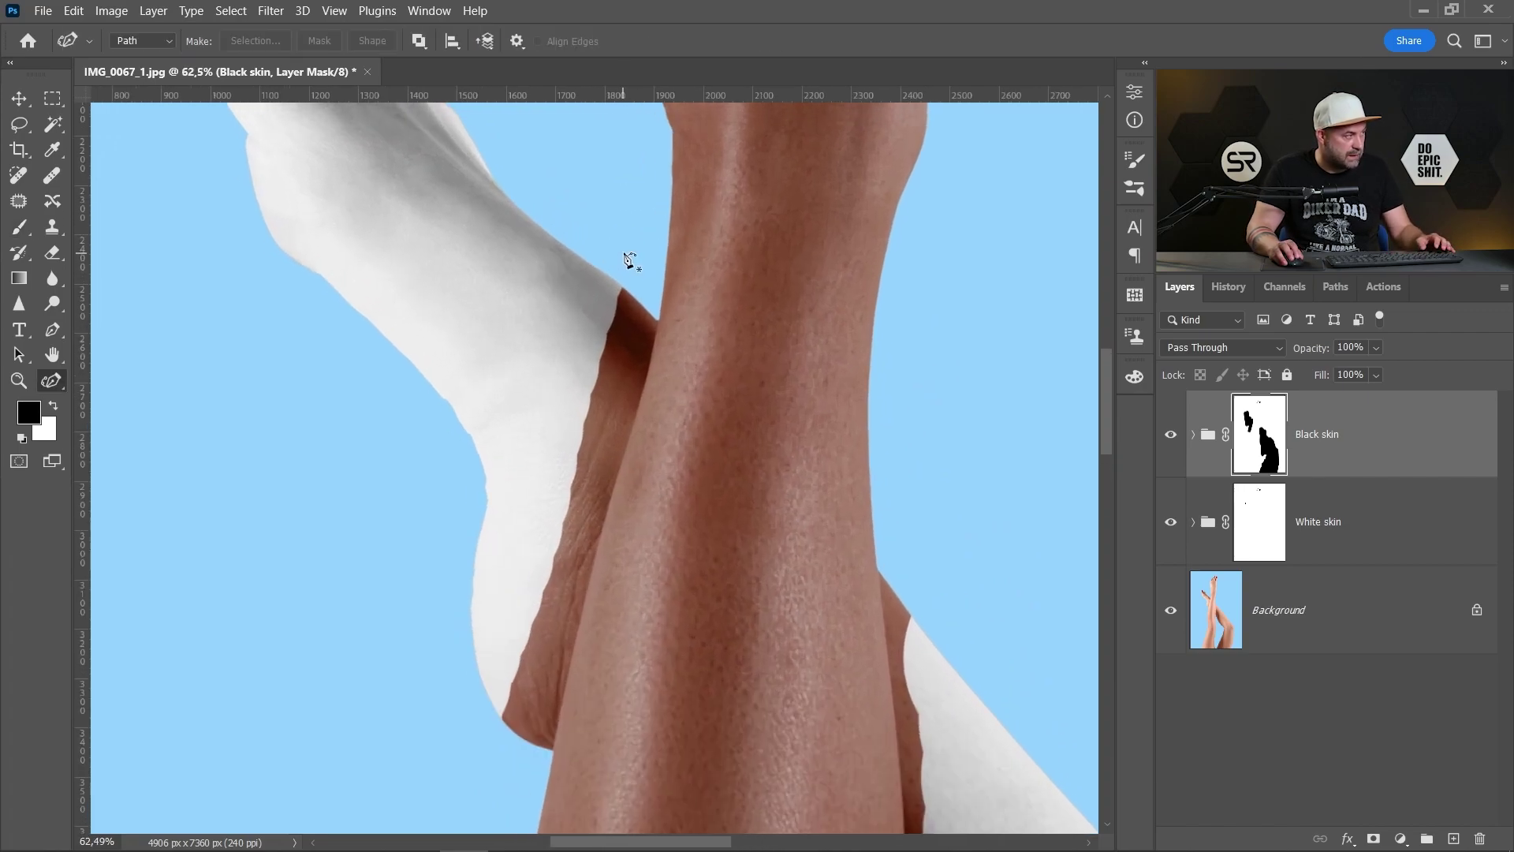
scroll(629, 257, "up", 2)
left_click(639, 142)
scroll(677, 327, "up", 2)
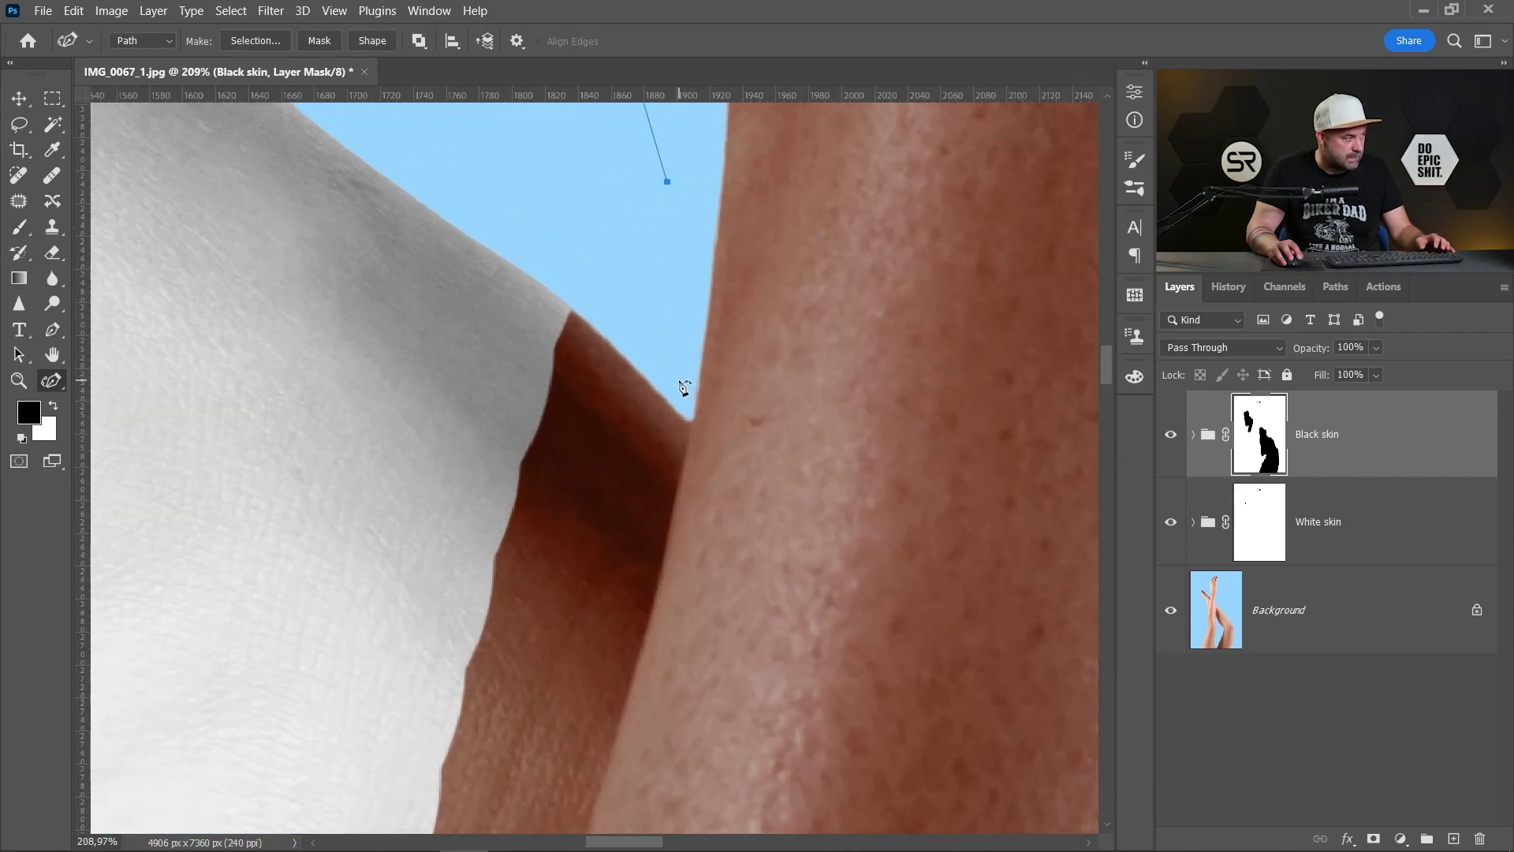
left_click(687, 384)
mouse_move(686, 483)
left_mouse_down()
mouse_move(702, 439)
mouse_move(821, 301)
mouse_move(801, 220)
mouse_move(855, 74)
left_mouse_up()
left_click_drag(738, 712, 817, 496)
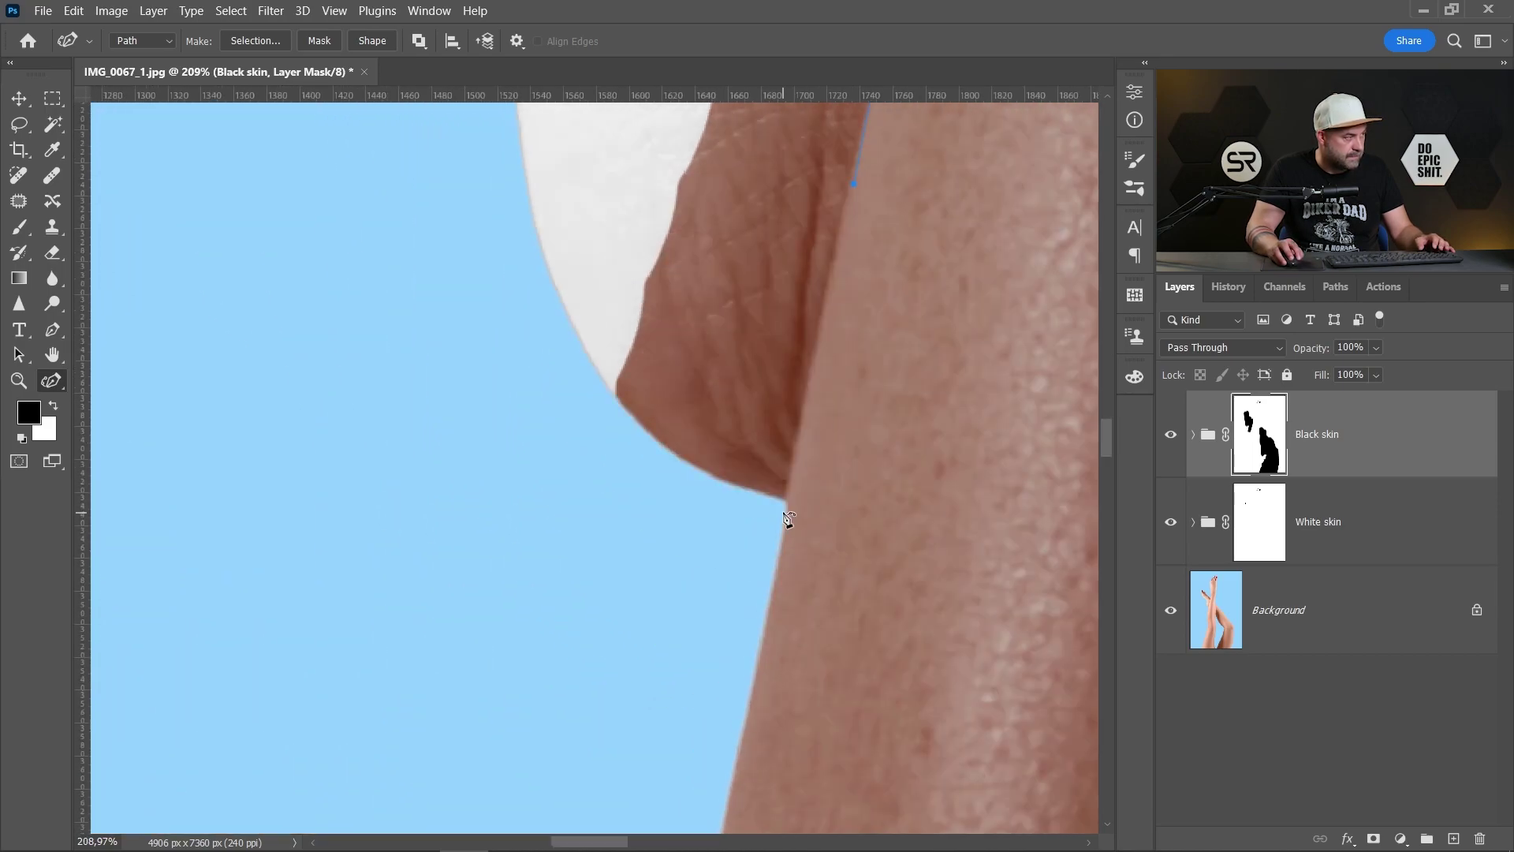
scroll(805, 290, "down", 3)
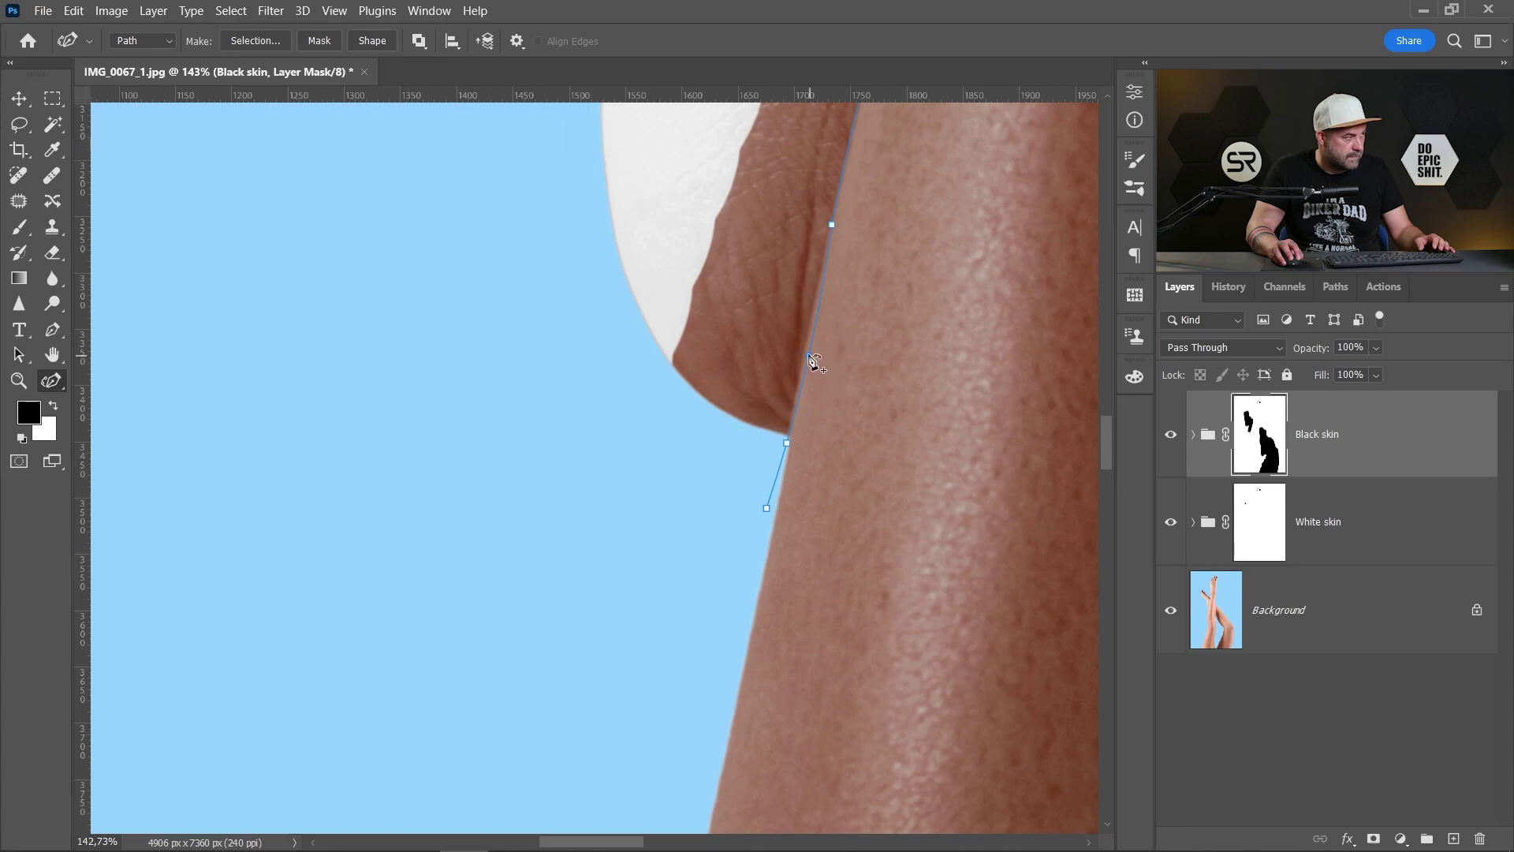
Extend the outline across the top of the foot and close it.
left_click(809, 359)
scroll(810, 362, "down", 2)
scroll(577, 480, "down", 1)
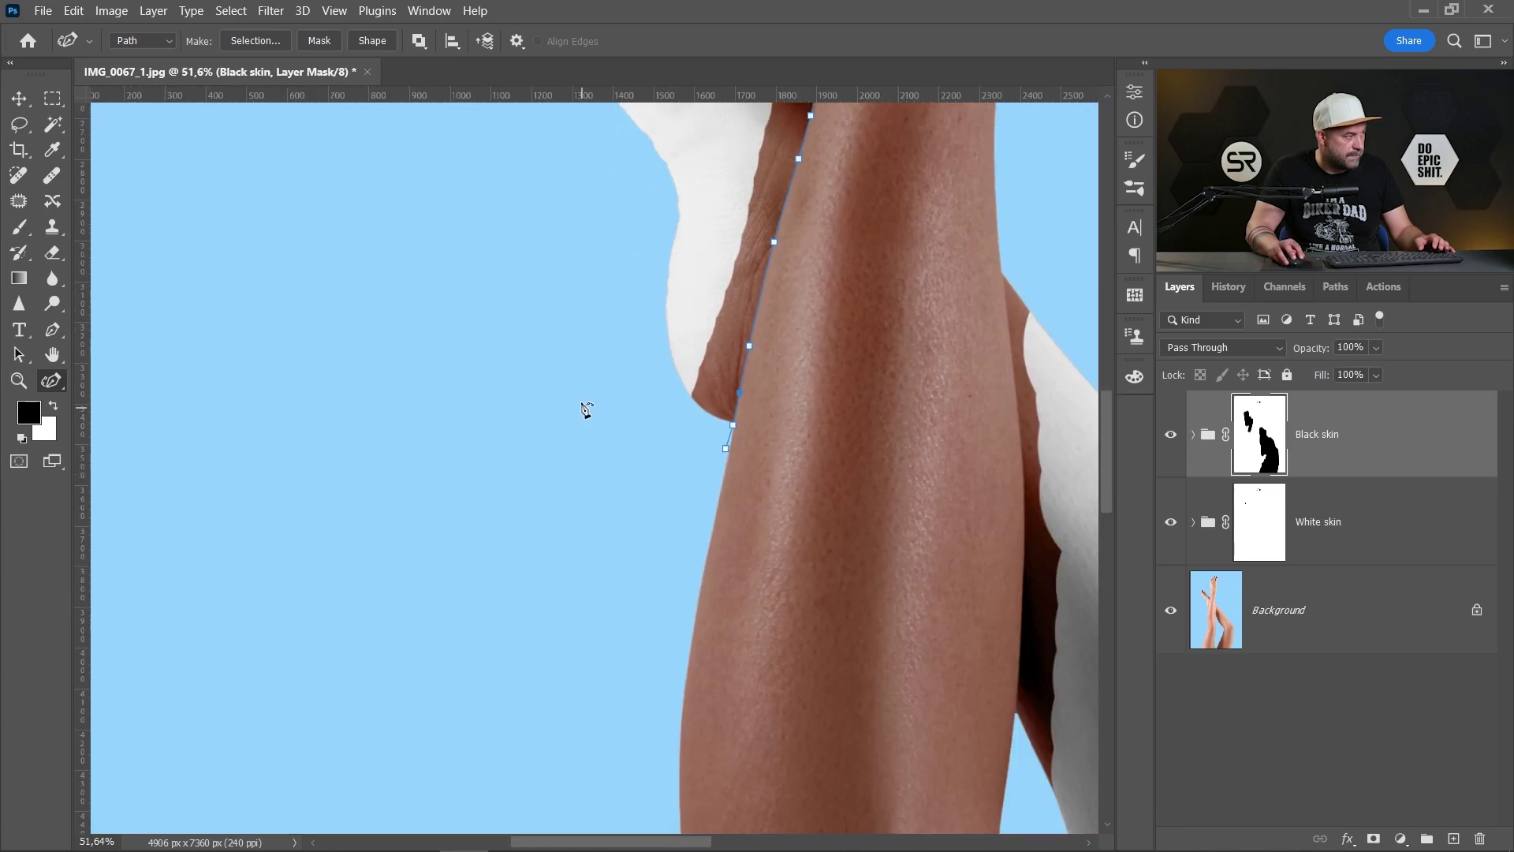
scroll(555, 446, "up", 5)
left_click(616, 256)
left_click(739, 222)
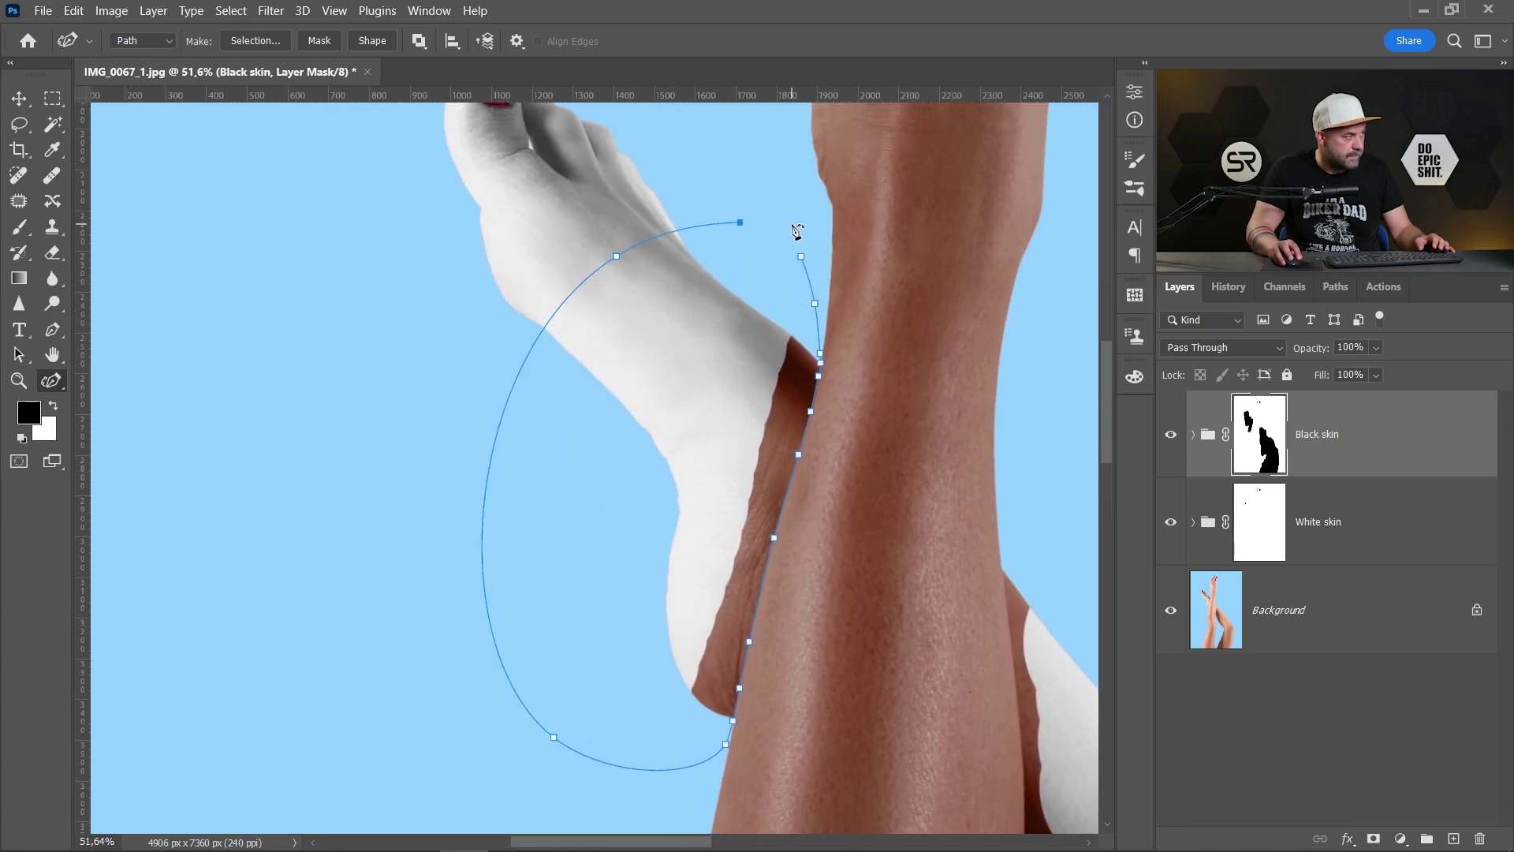
left_click(795, 239)
Turn the closed path into a 1 px feathered selection.
right_click(739, 355)
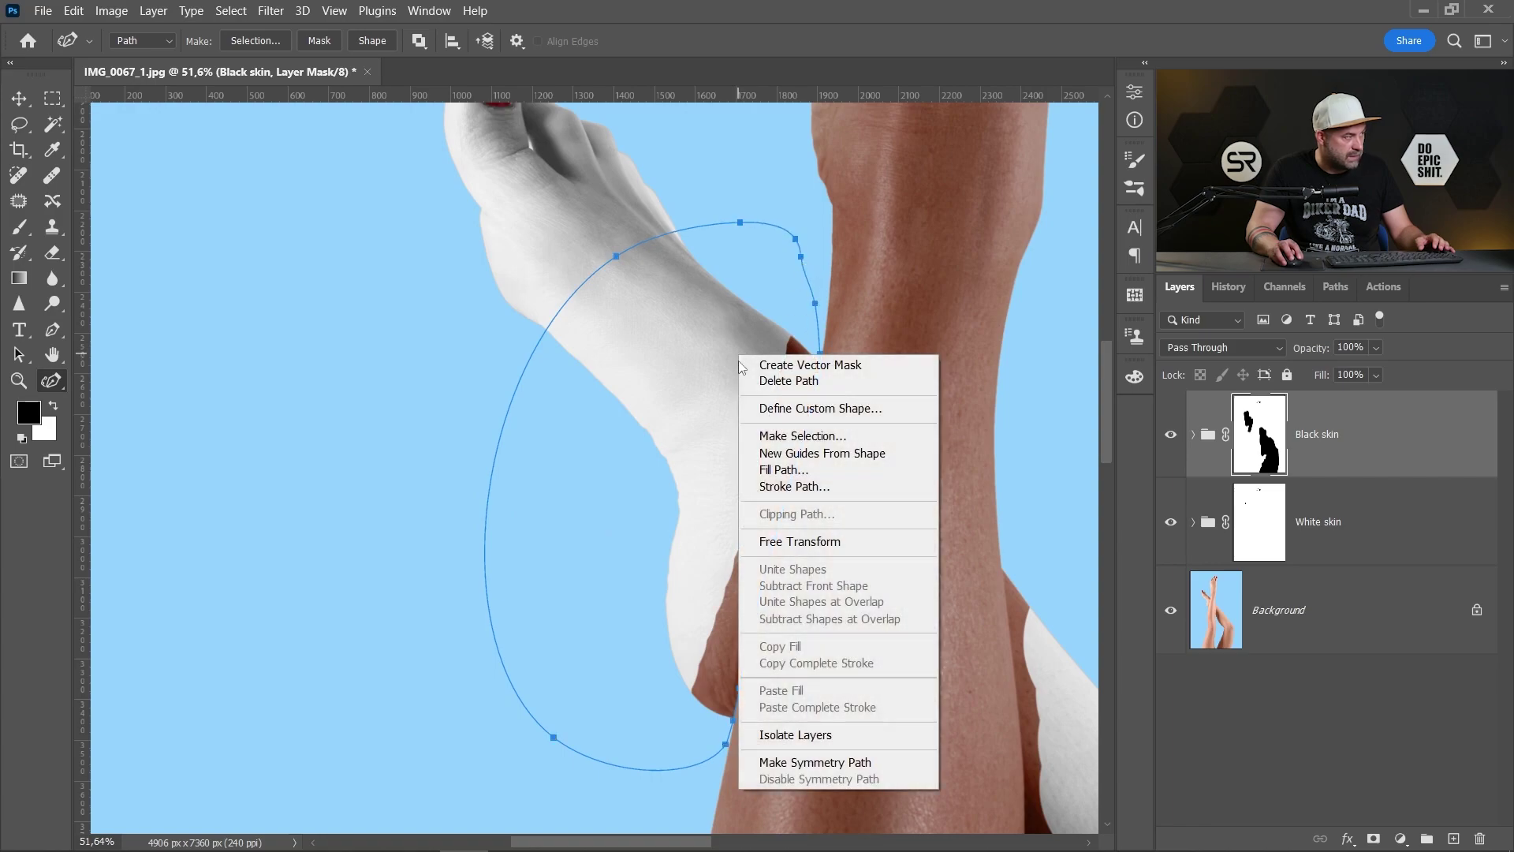
left_click(798, 441)
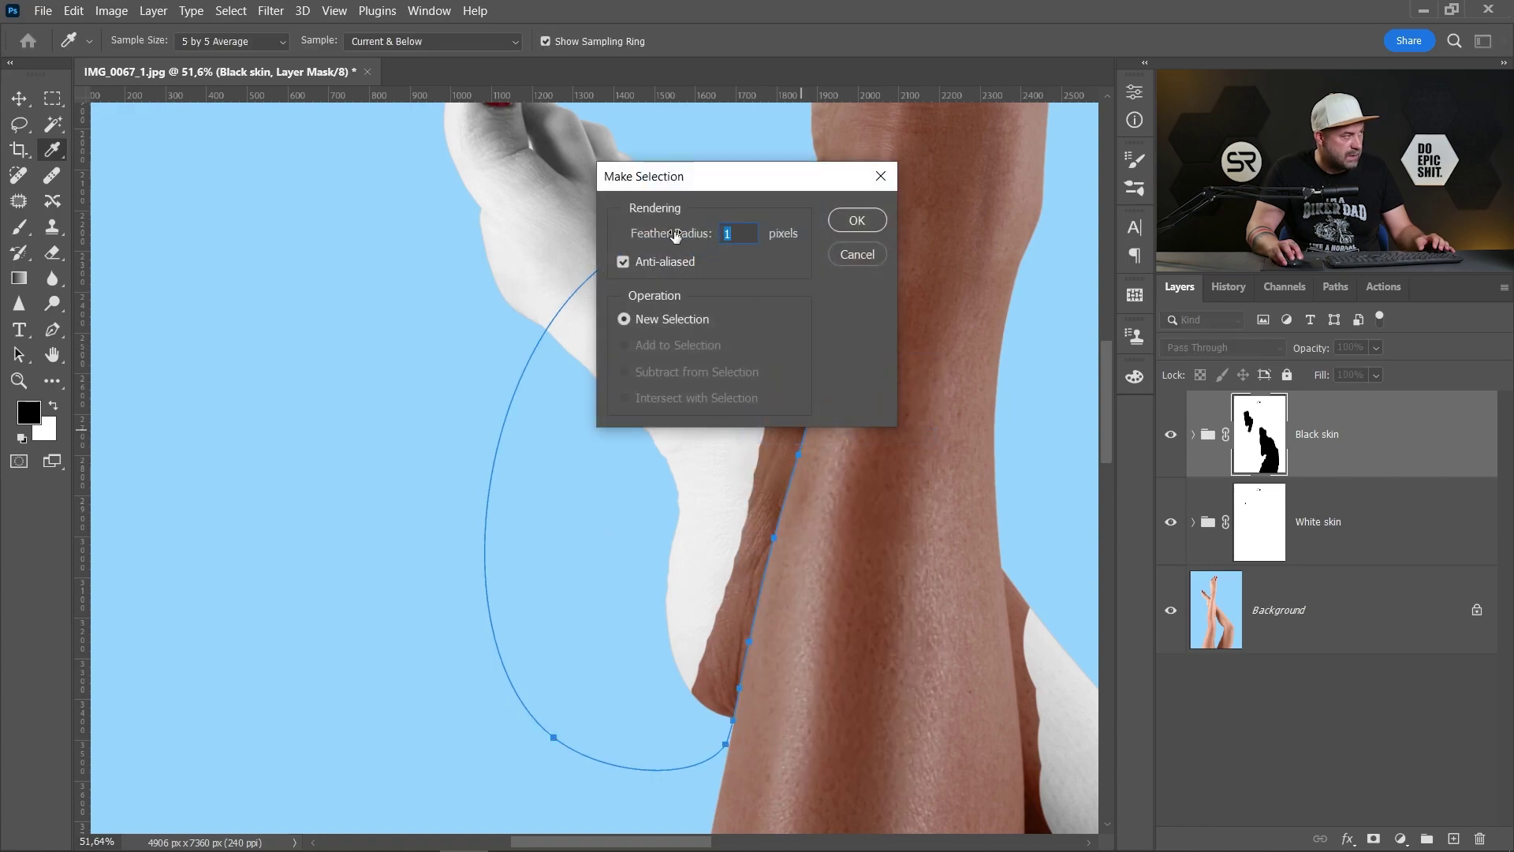
key("Return")
scroll(710, 406, "down", 3)
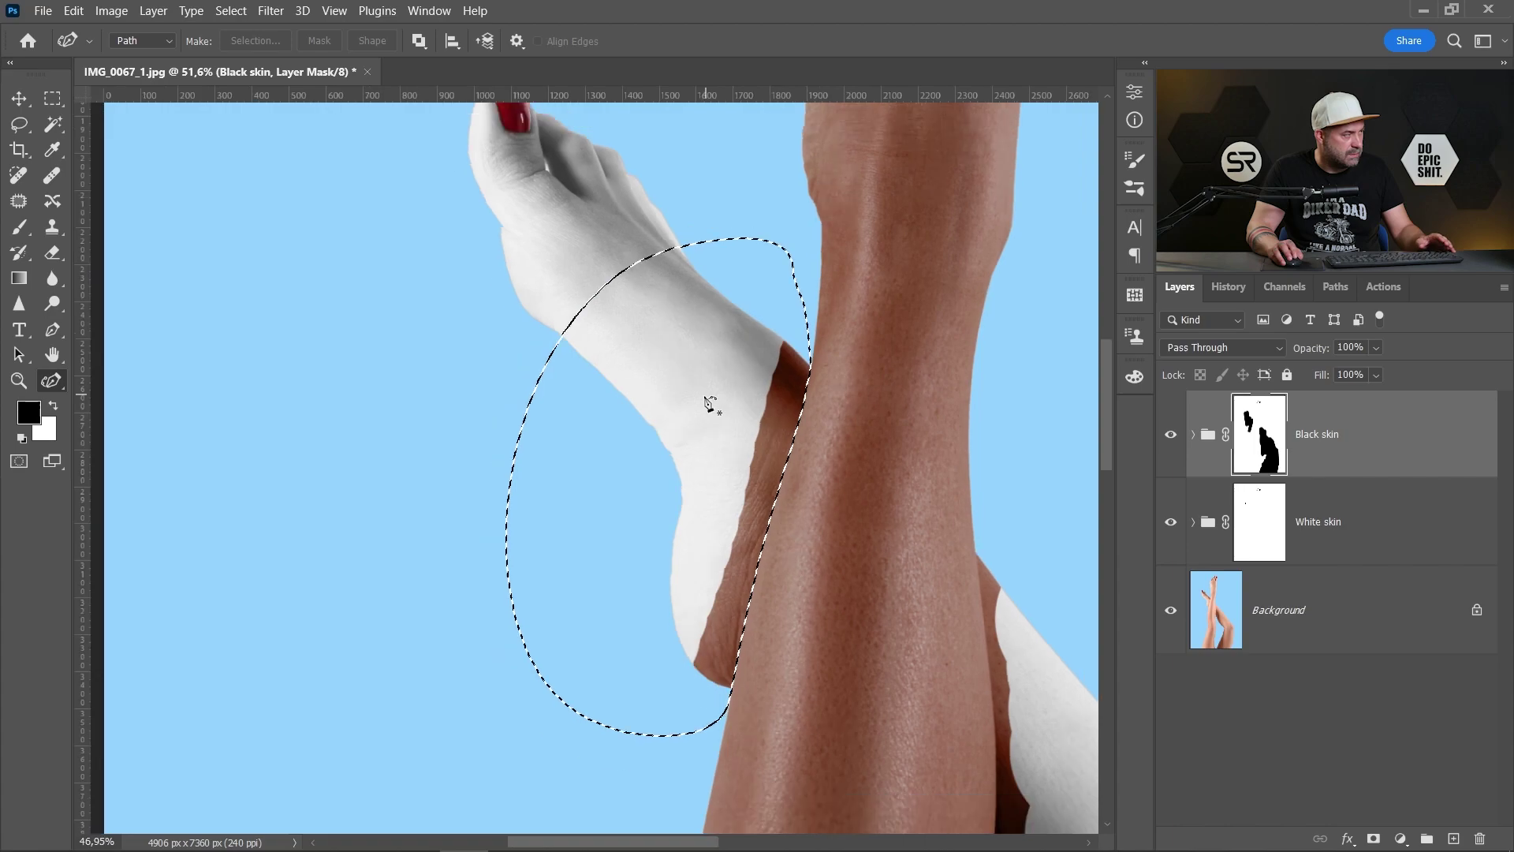
Paint away the brown on the Black skin mask inside the selection, then deselect.
left_click(28, 228)
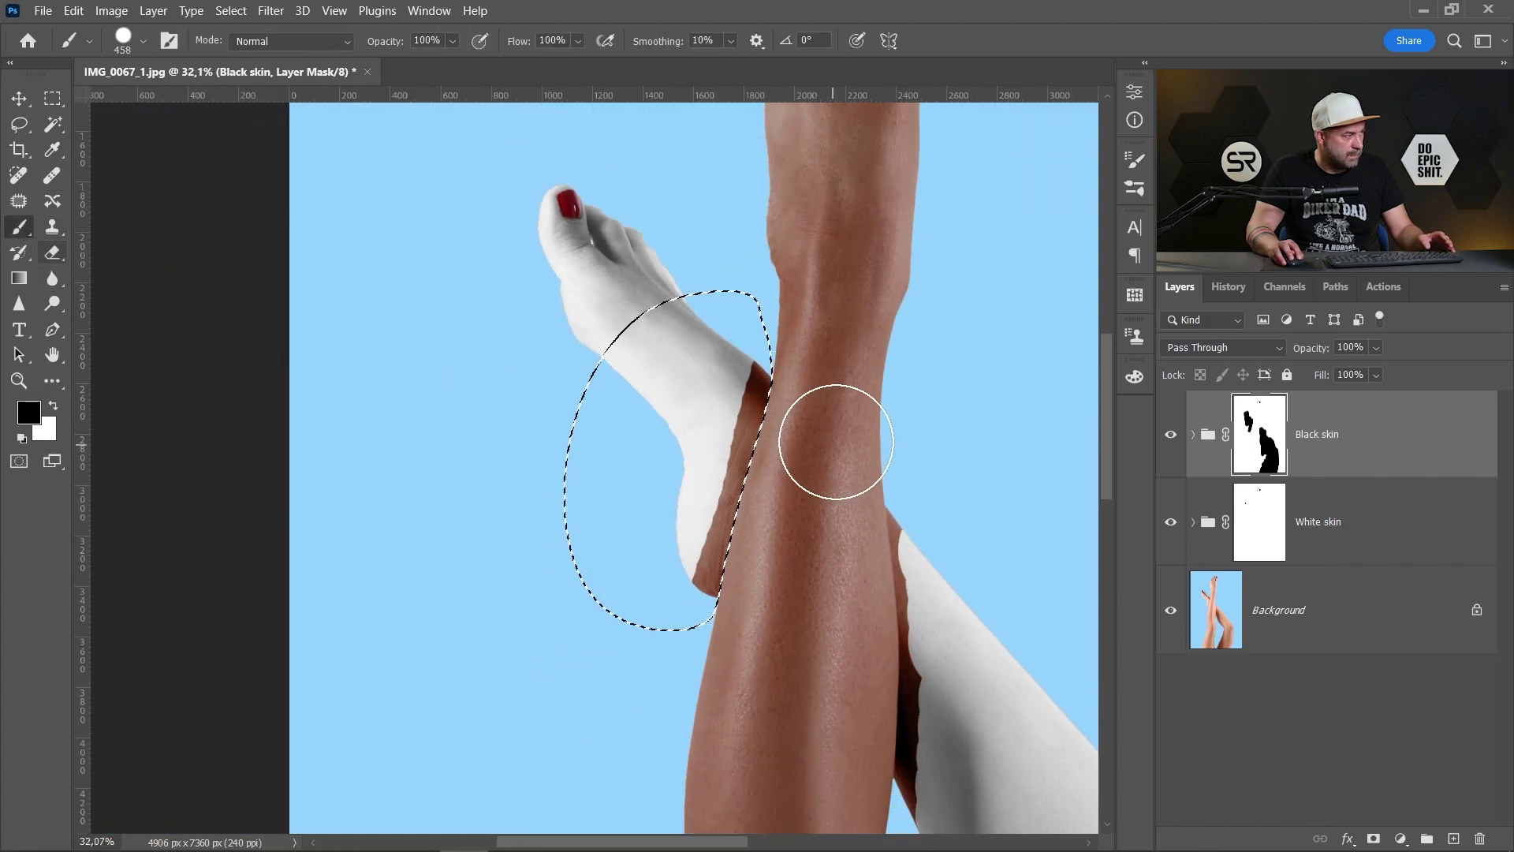
mouse_move(743, 396)
left_mouse_down()
mouse_move(710, 541)
mouse_move(751, 473)
mouse_move(659, 524)
left_mouse_up()
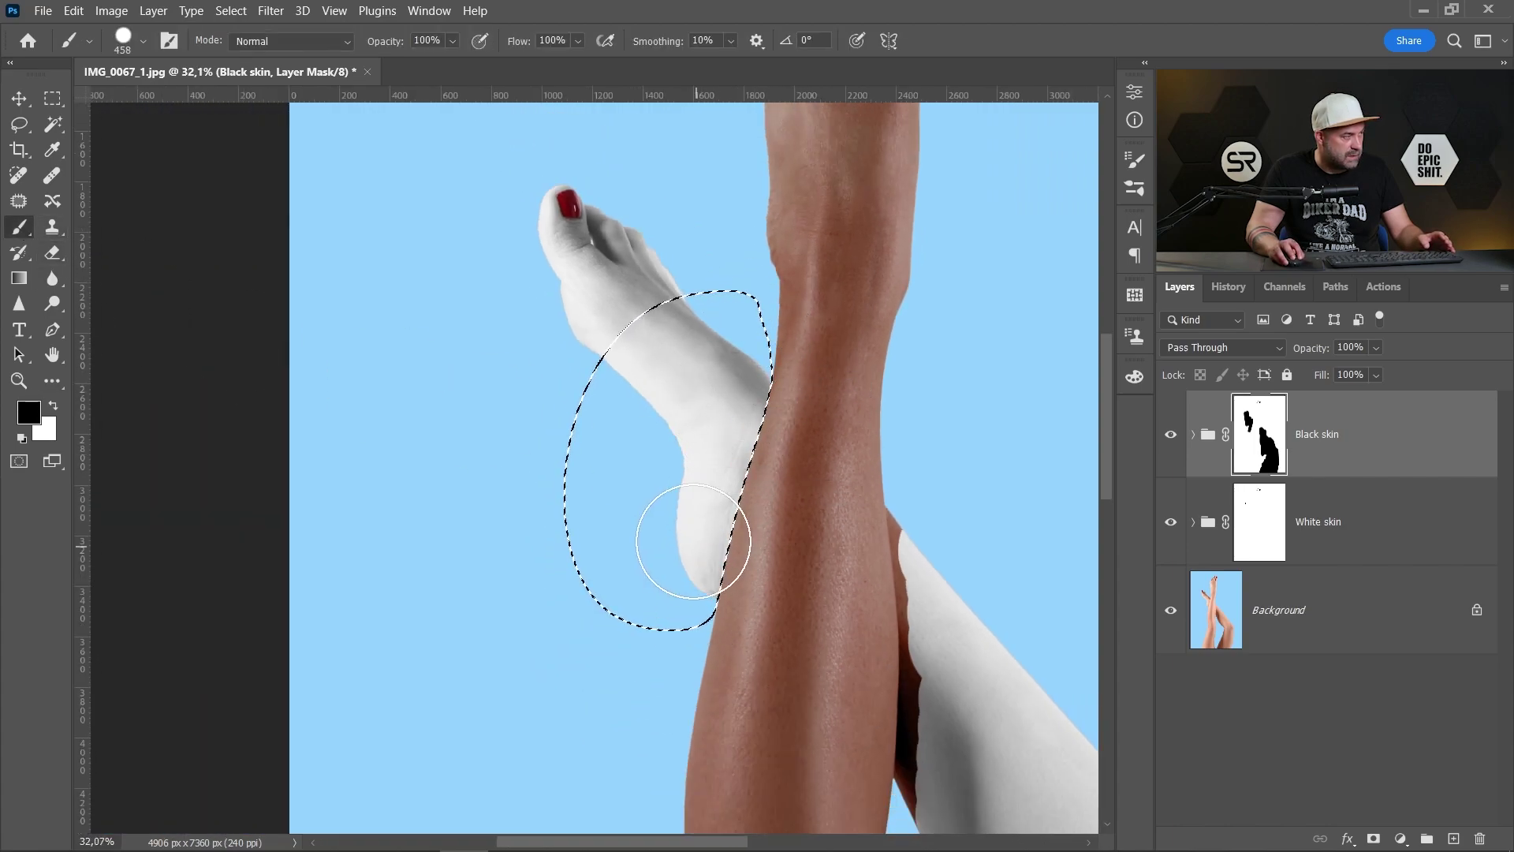
left_click(52, 98)
key("ctrl+d")
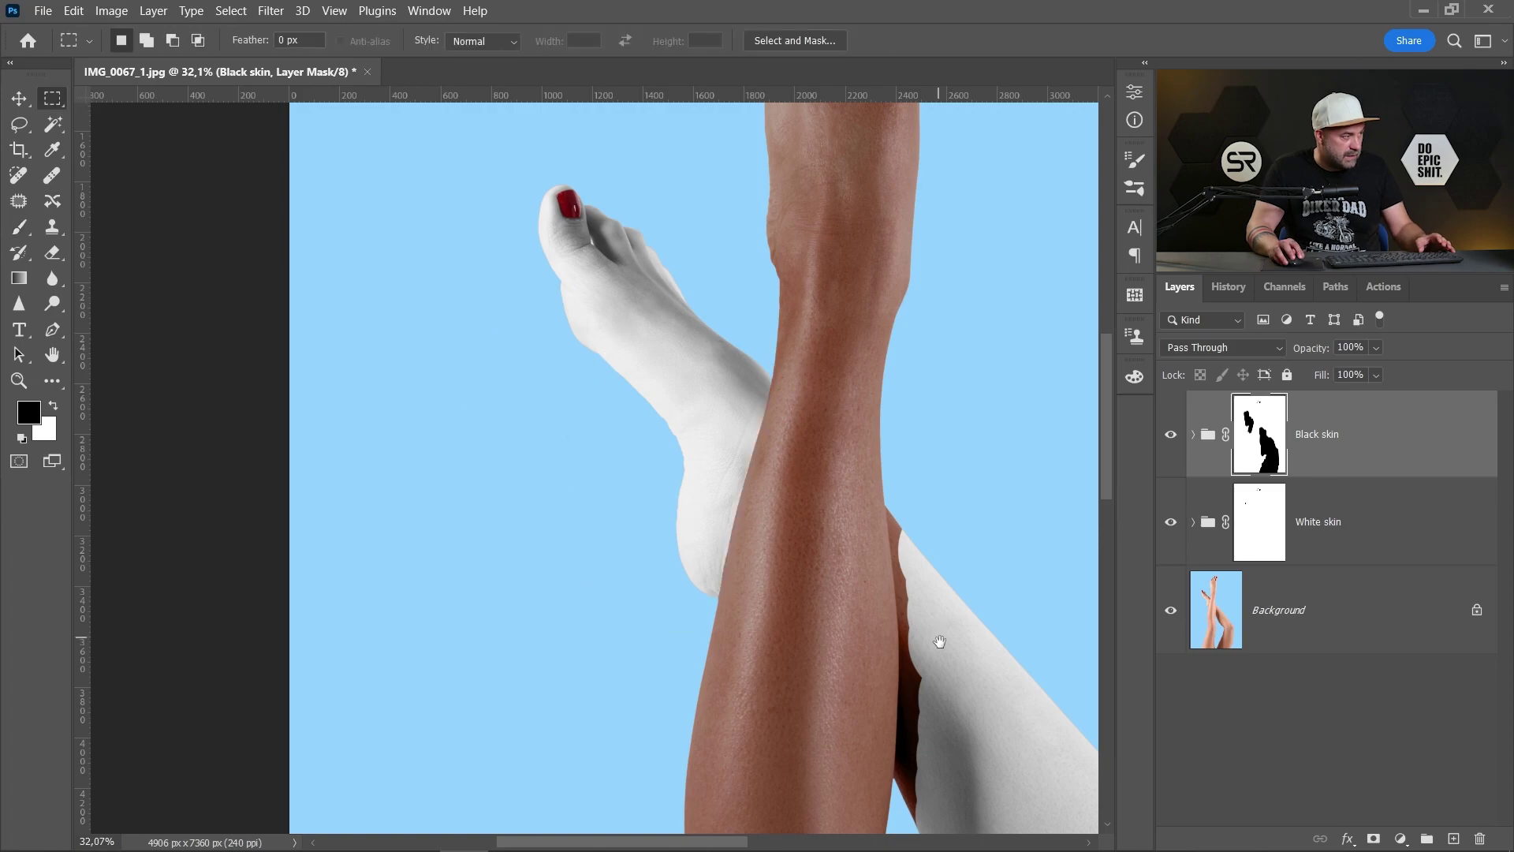
left_click_drag(936, 642, 814, 463)
scroll(812, 445, "up", 1)
scroll(770, 395, "up", 1)
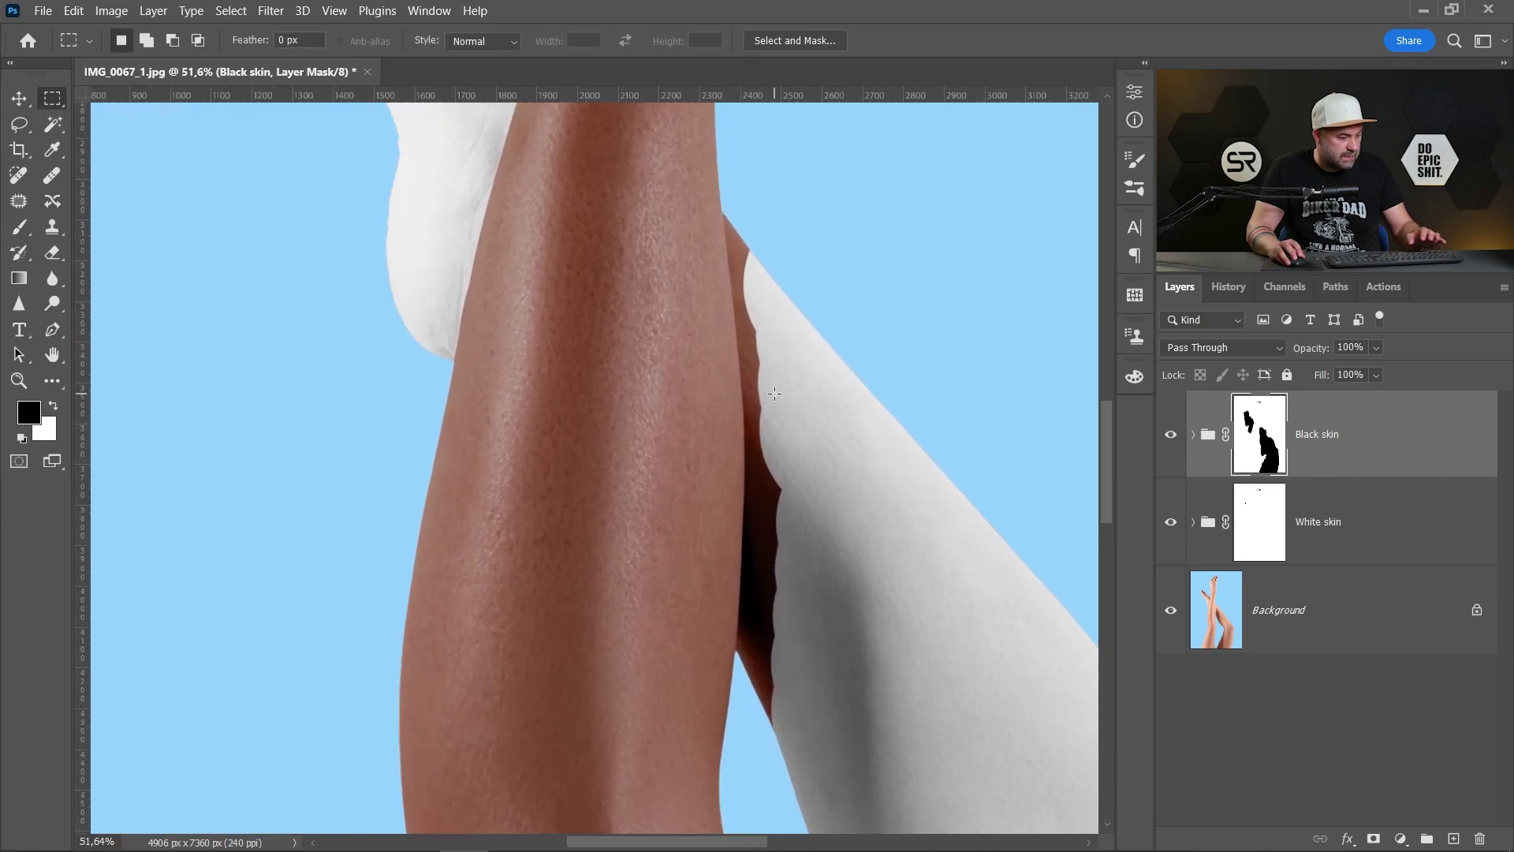
Start a Curvature Pen outline down the dark leg's edge over the white calf.
scroll(773, 387, "up", 1)
key("p")
scroll(729, 197, "up", 2)
scroll(729, 198, "up", 2)
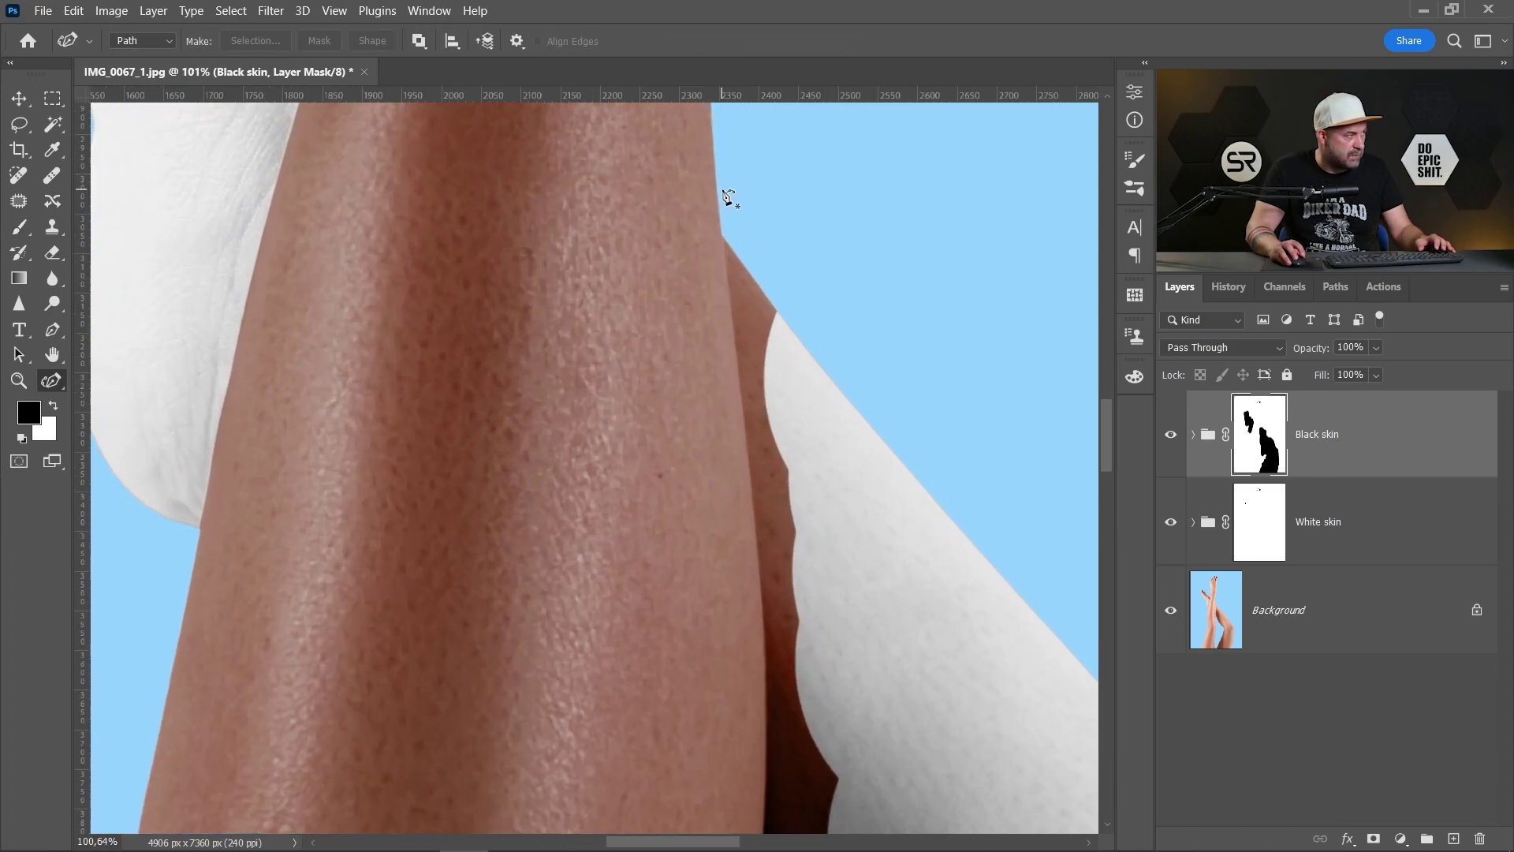
left_click(729, 132)
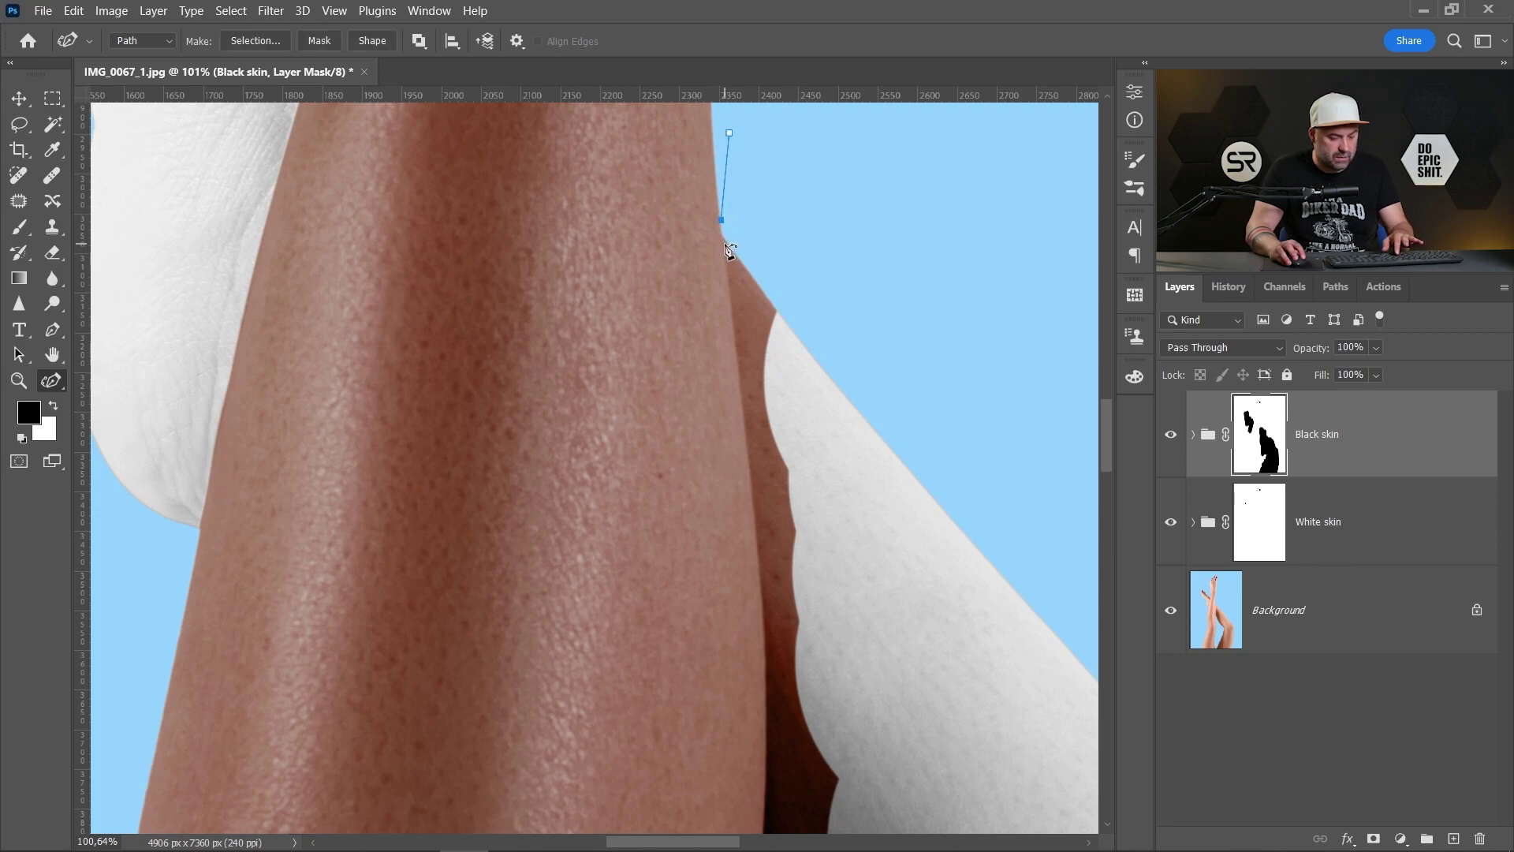
scroll(730, 256, "up", 1)
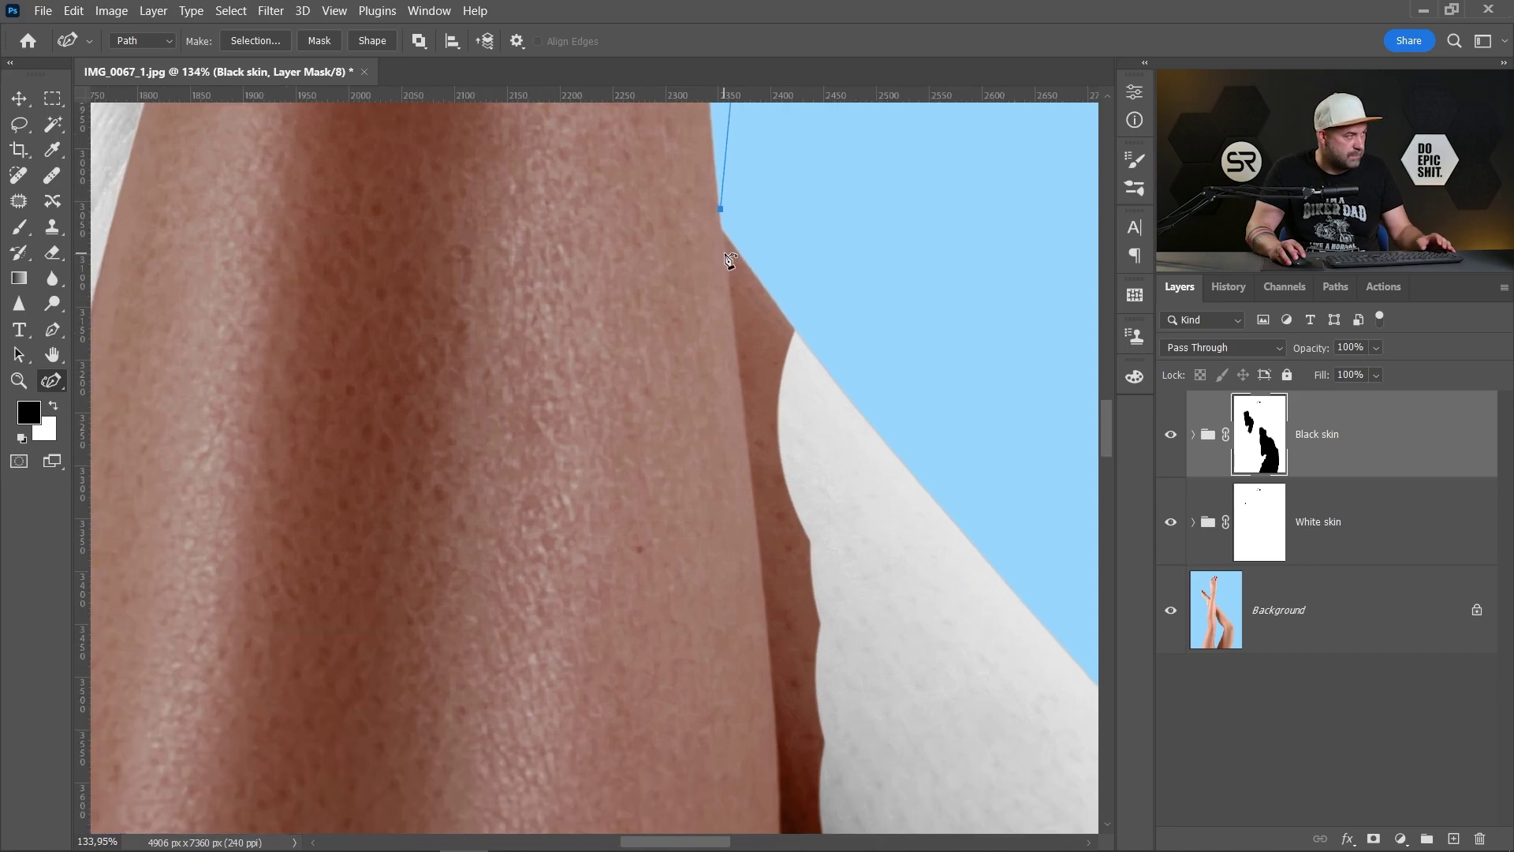
scroll(755, 500, "down", 1)
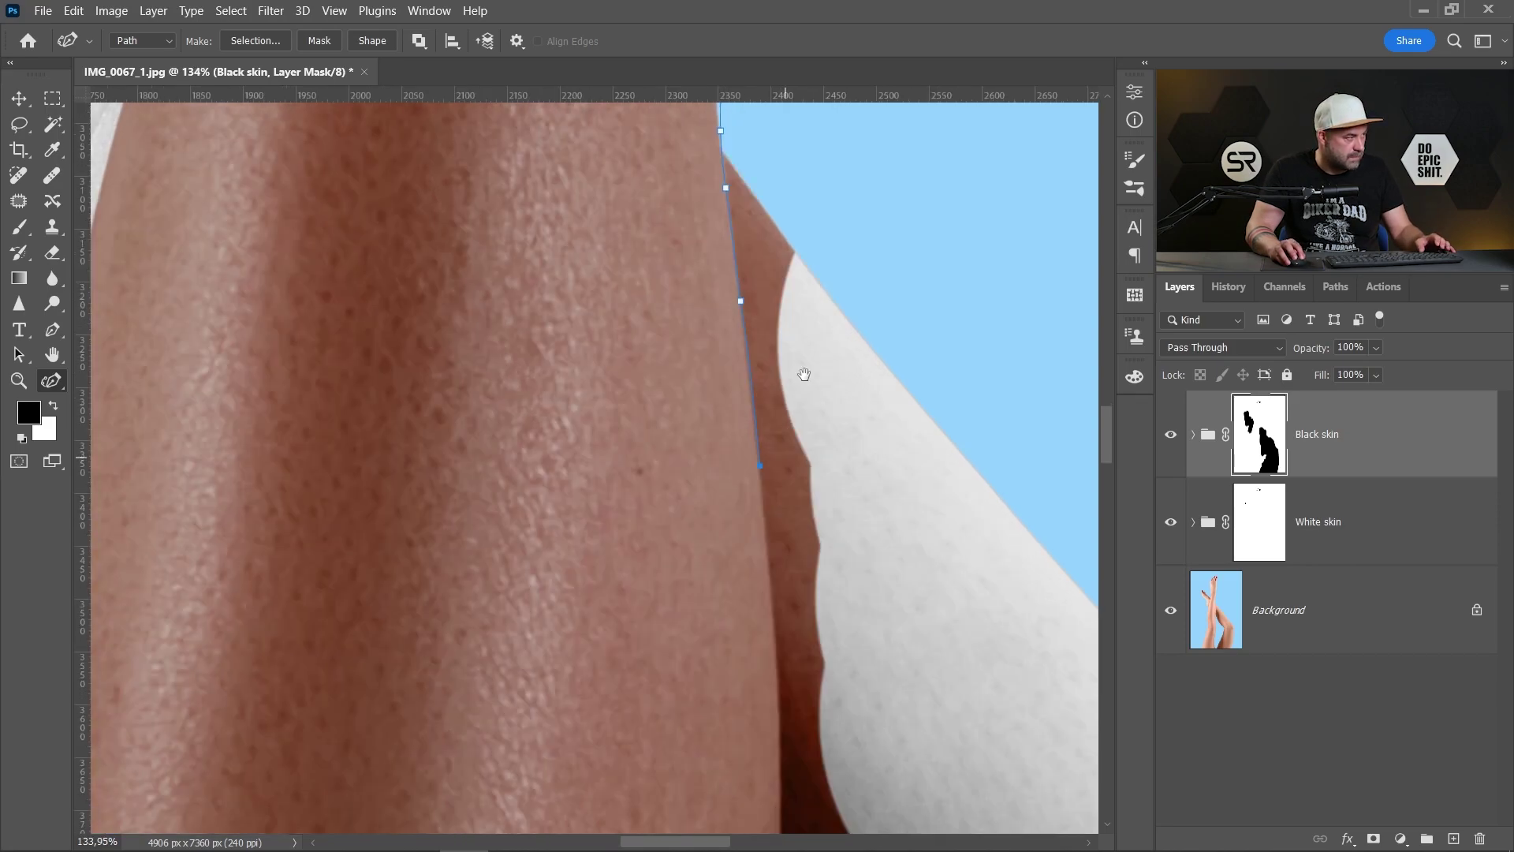
scroll(801, 372, "down", 1)
scroll(811, 534, "down", 1)
scroll(829, 406, "left", 1)
left_click(911, 411)
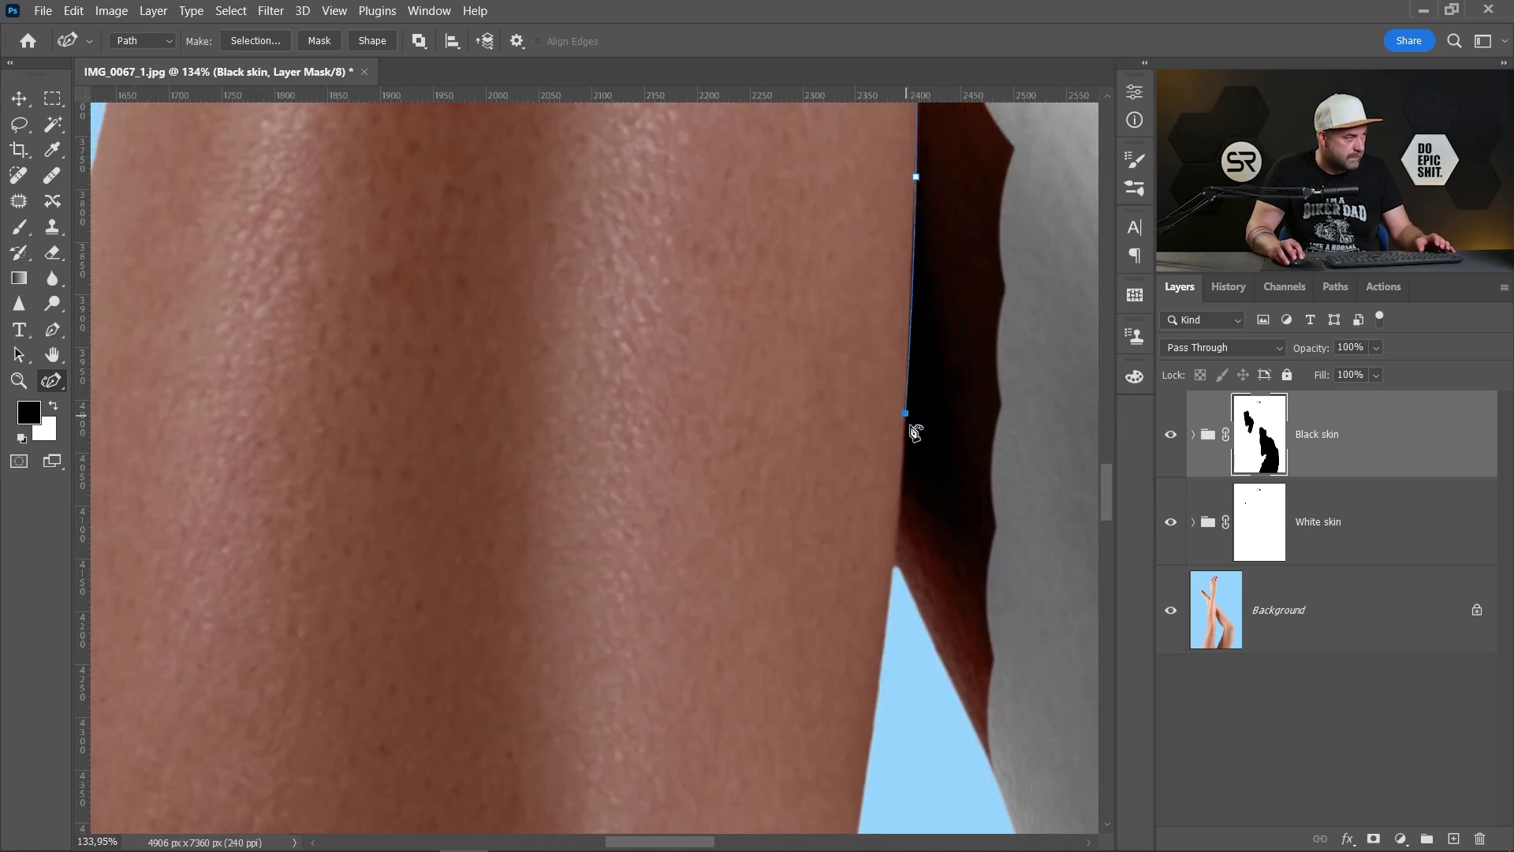
scroll(913, 430, "down", 1)
left_click(934, 467)
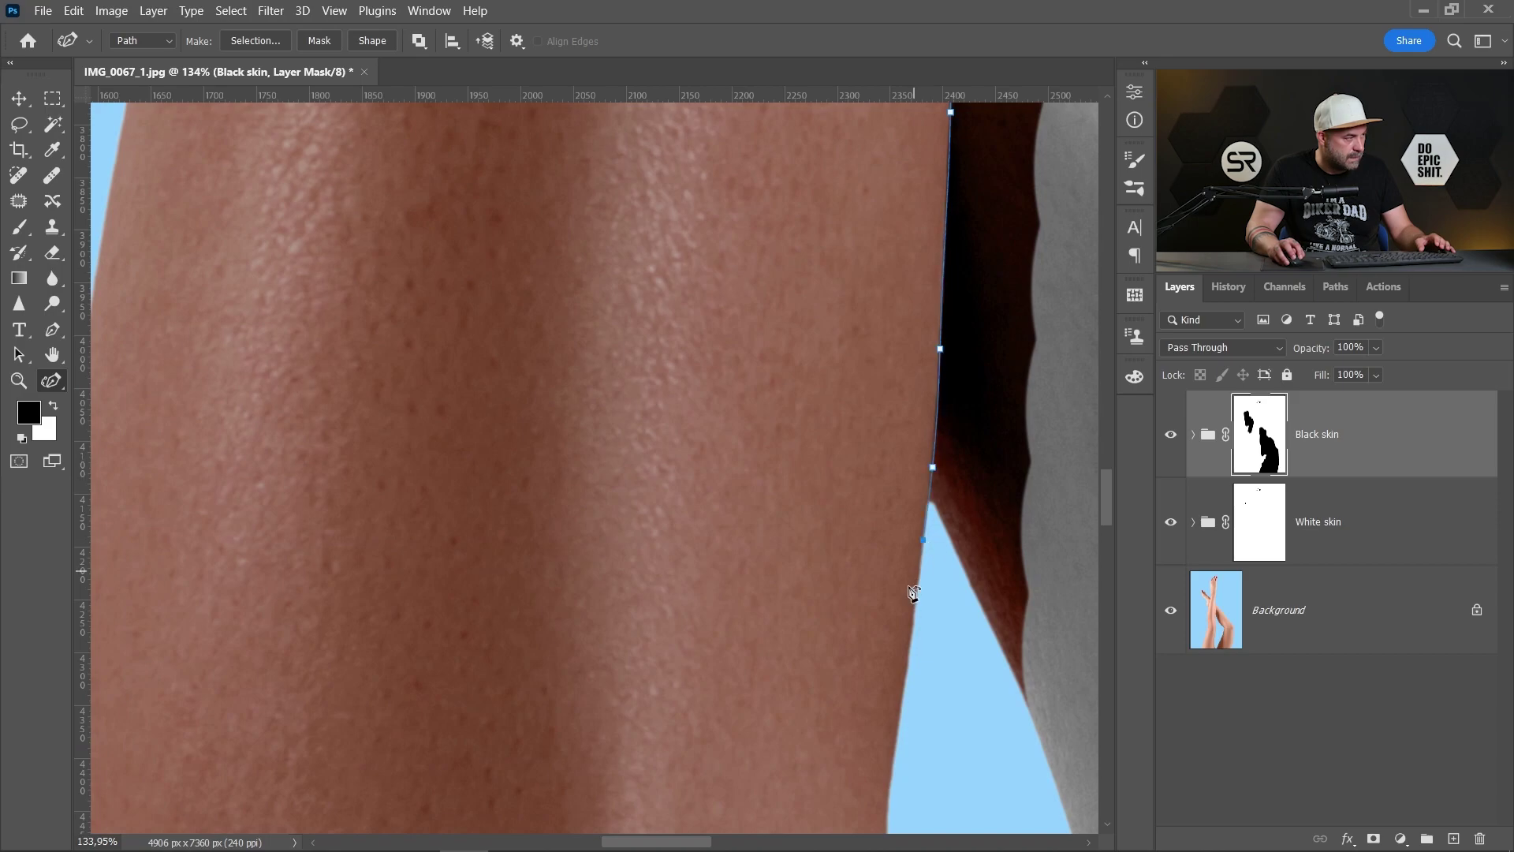
Finish the outline at the edge's lower end and close it over the white calf.
left_click(950, 722)
scroll(952, 725, "down", 2)
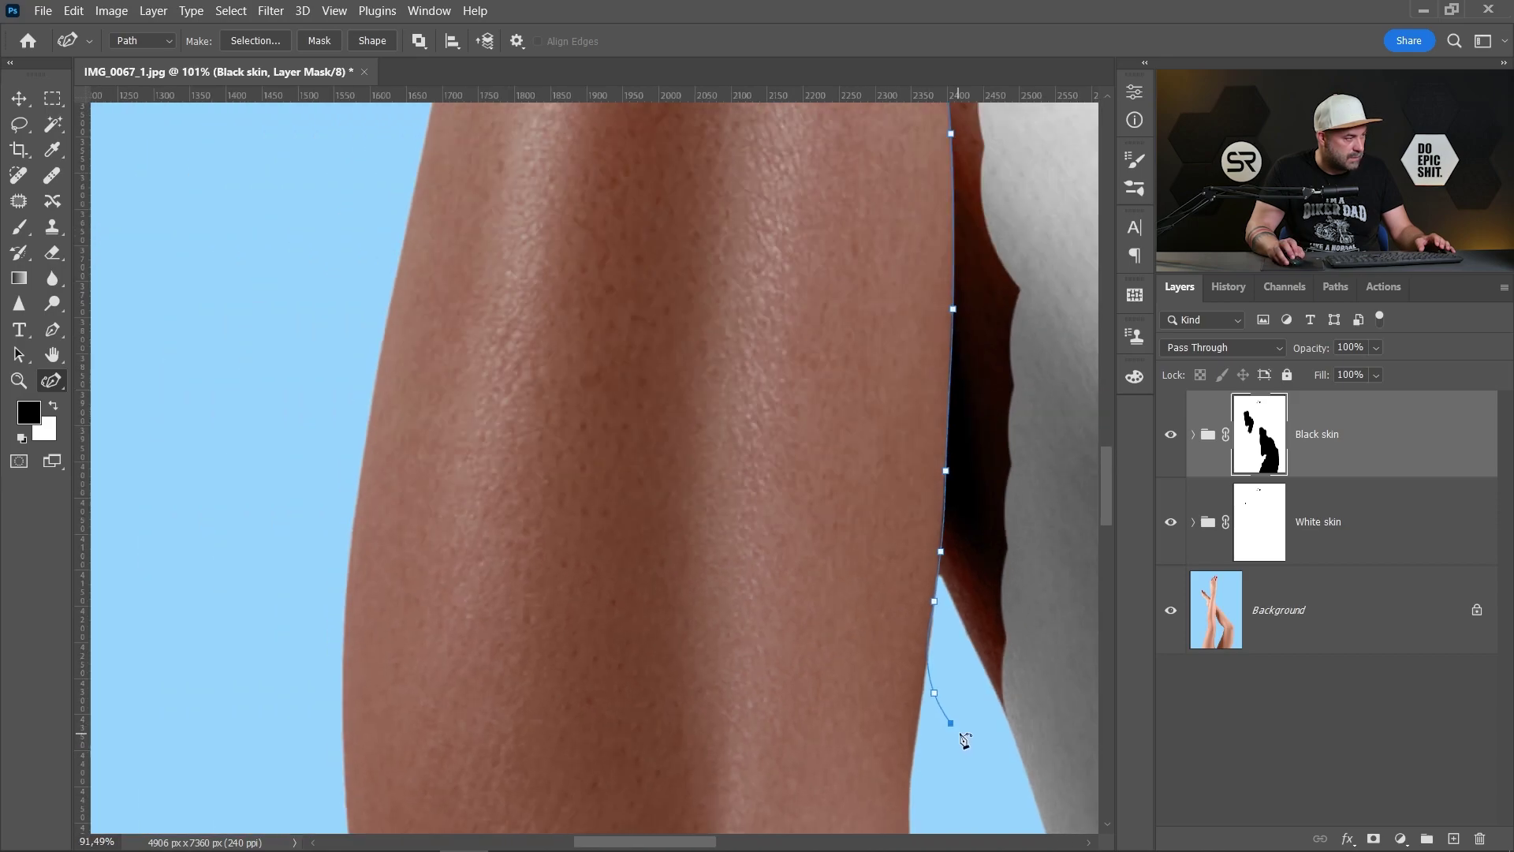
scroll(970, 737, "down", 2)
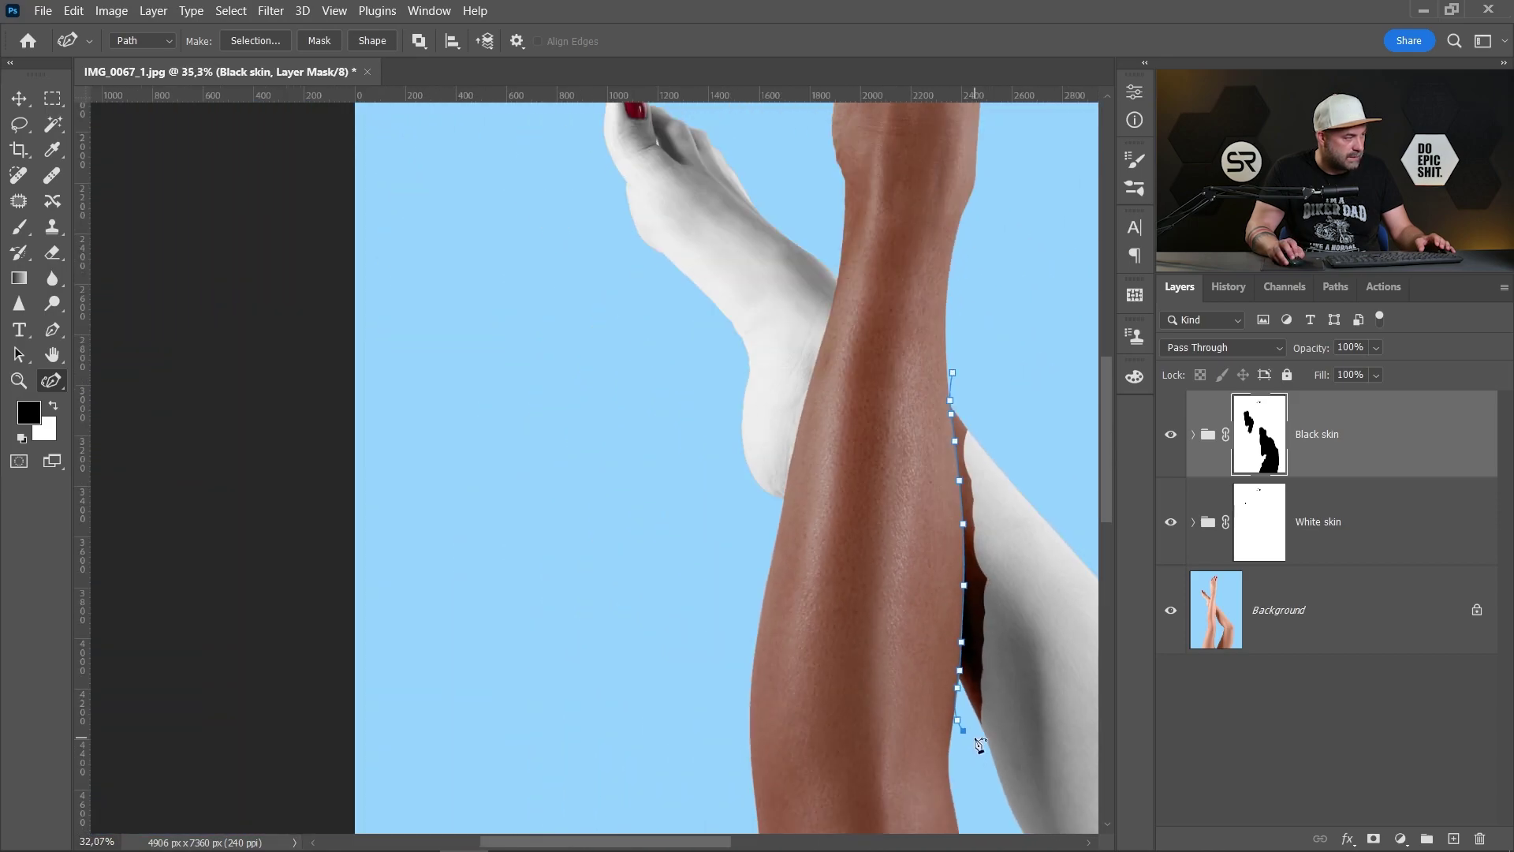
left_click(982, 315)
left_click(953, 373)
Make a 1 px feathered selection and paint out the dark strip on the Black skin mask.
right_click(1015, 475)
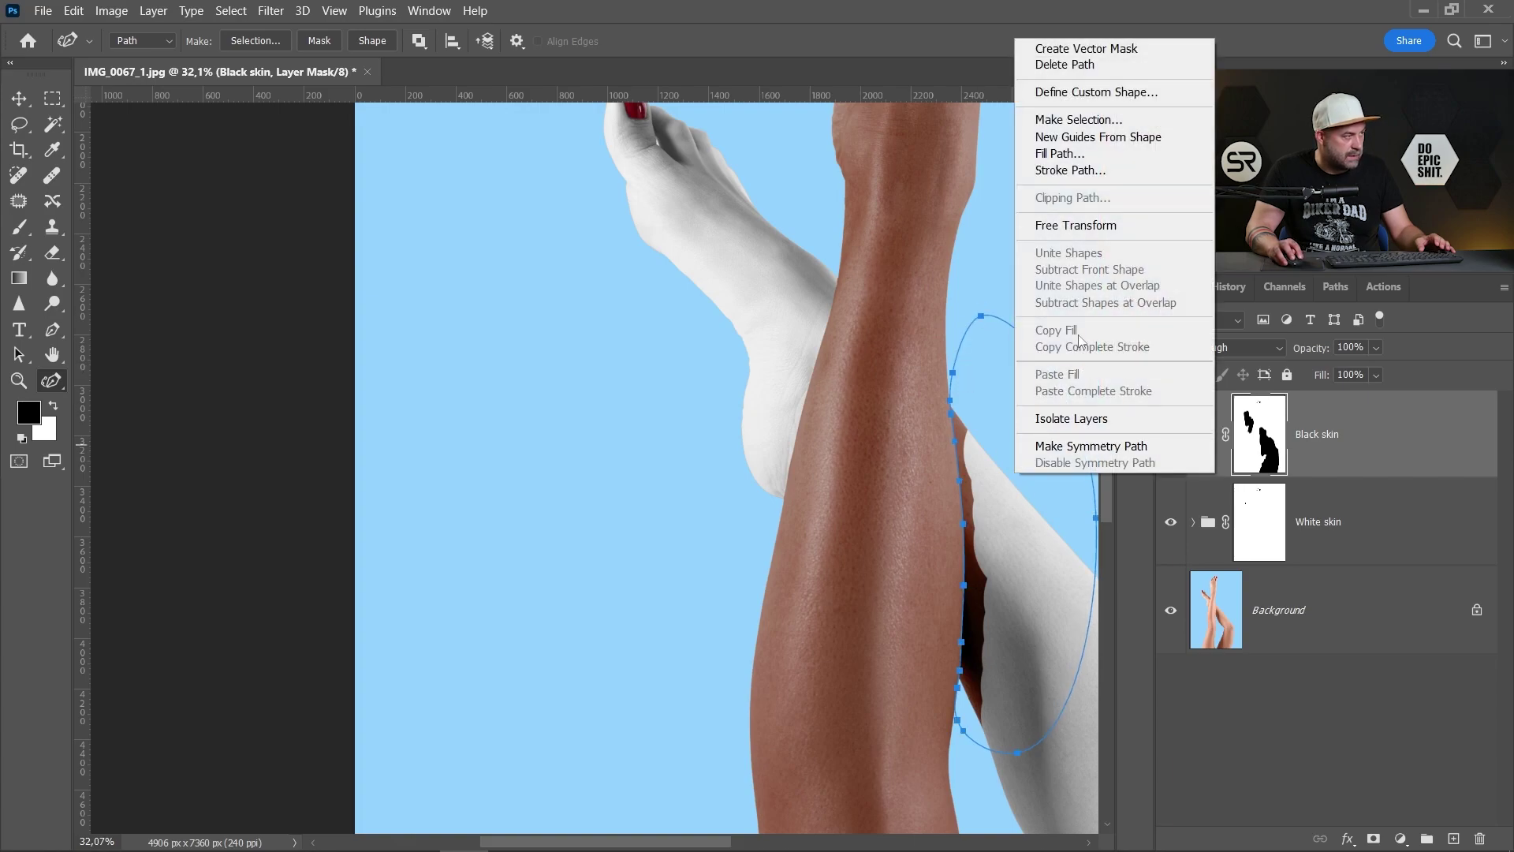
left_click(1079, 119)
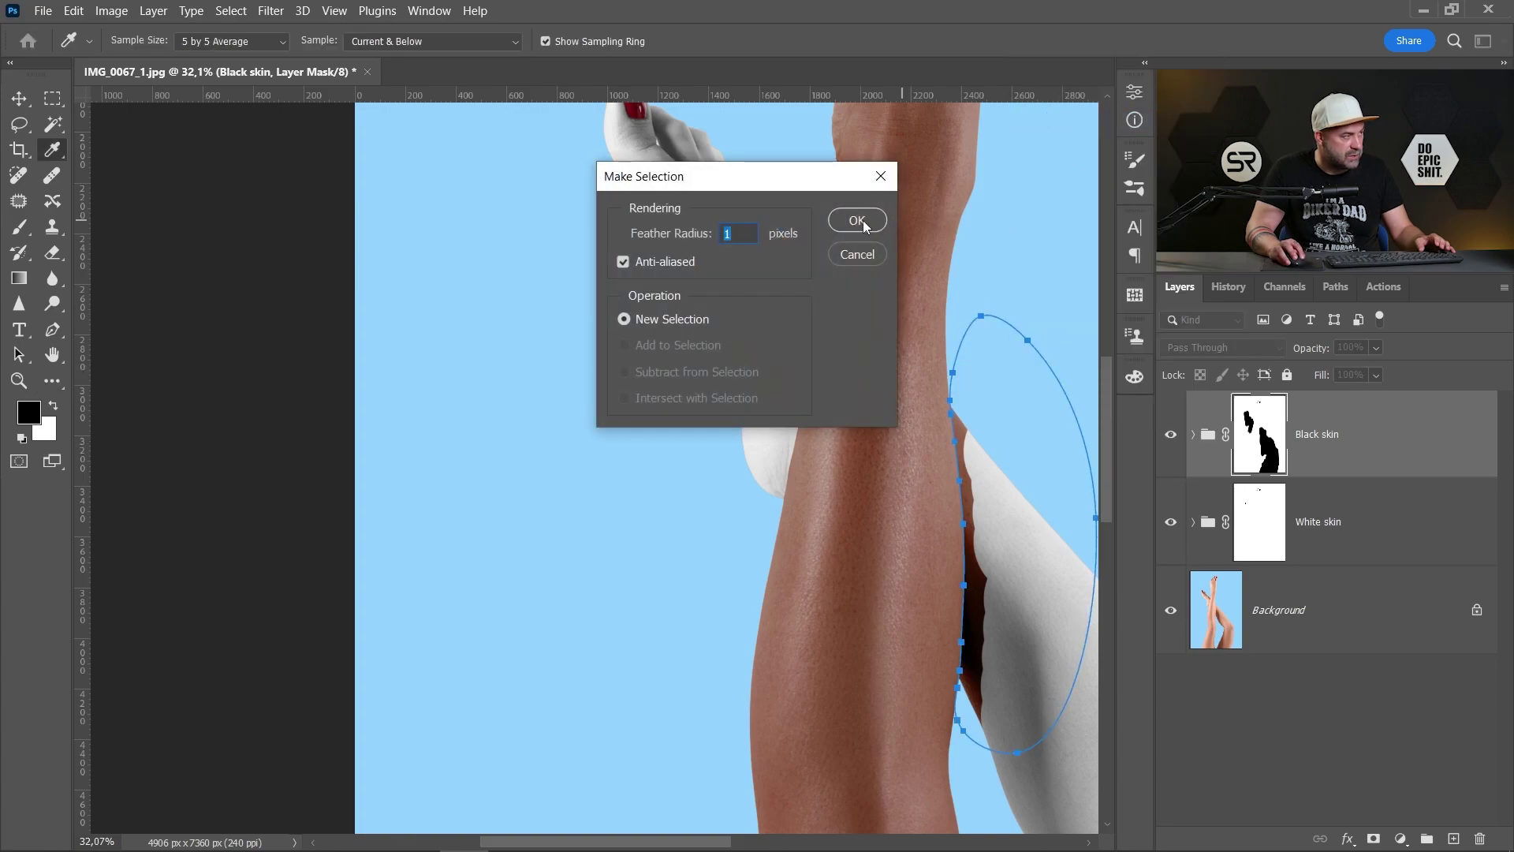
left_click(855, 221)
left_click_drag(1025, 378, 781, 229)
left_click(19, 228)
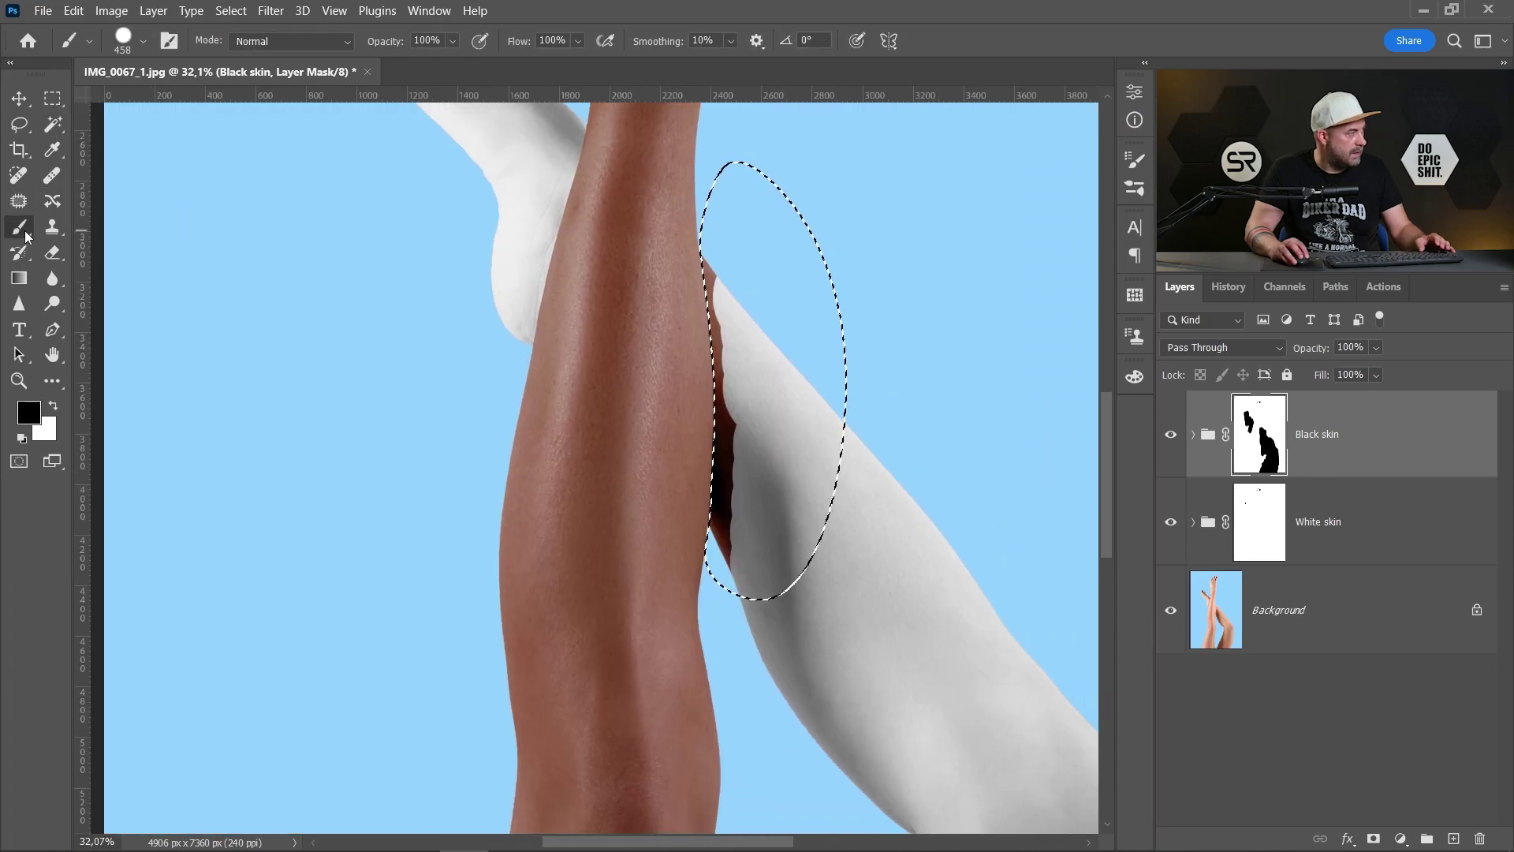
mouse_move(737, 328)
left_mouse_down()
mouse_move(727, 541)
mouse_move(737, 263)
left_mouse_up()
left_click(59, 97)
key("ctrl+d")
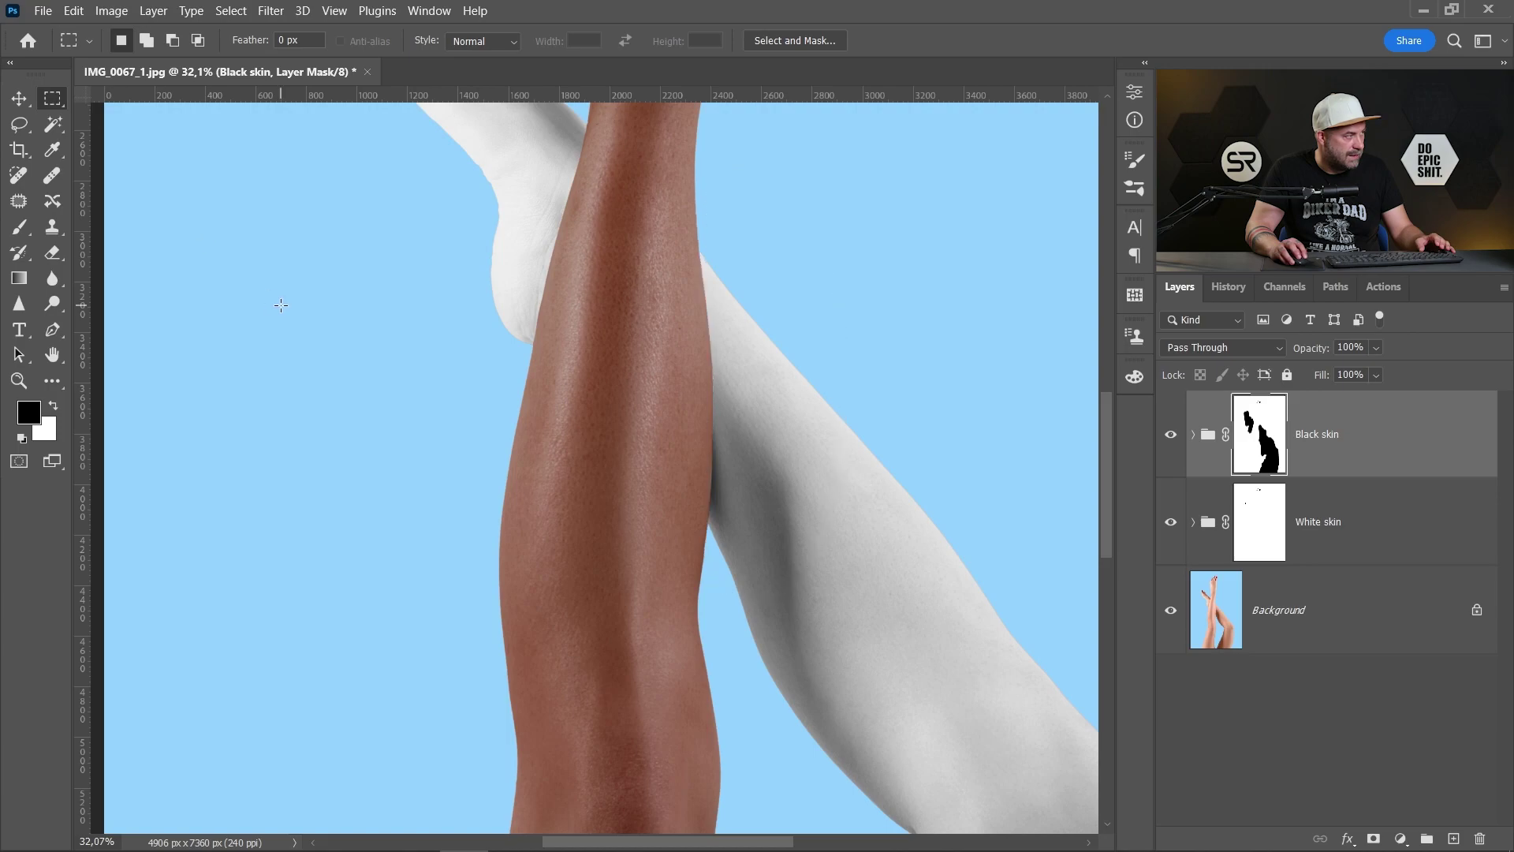
scroll(624, 438, "down", 3)
scroll(623, 438, "down", 3)
scroll(623, 438, "up", 1)
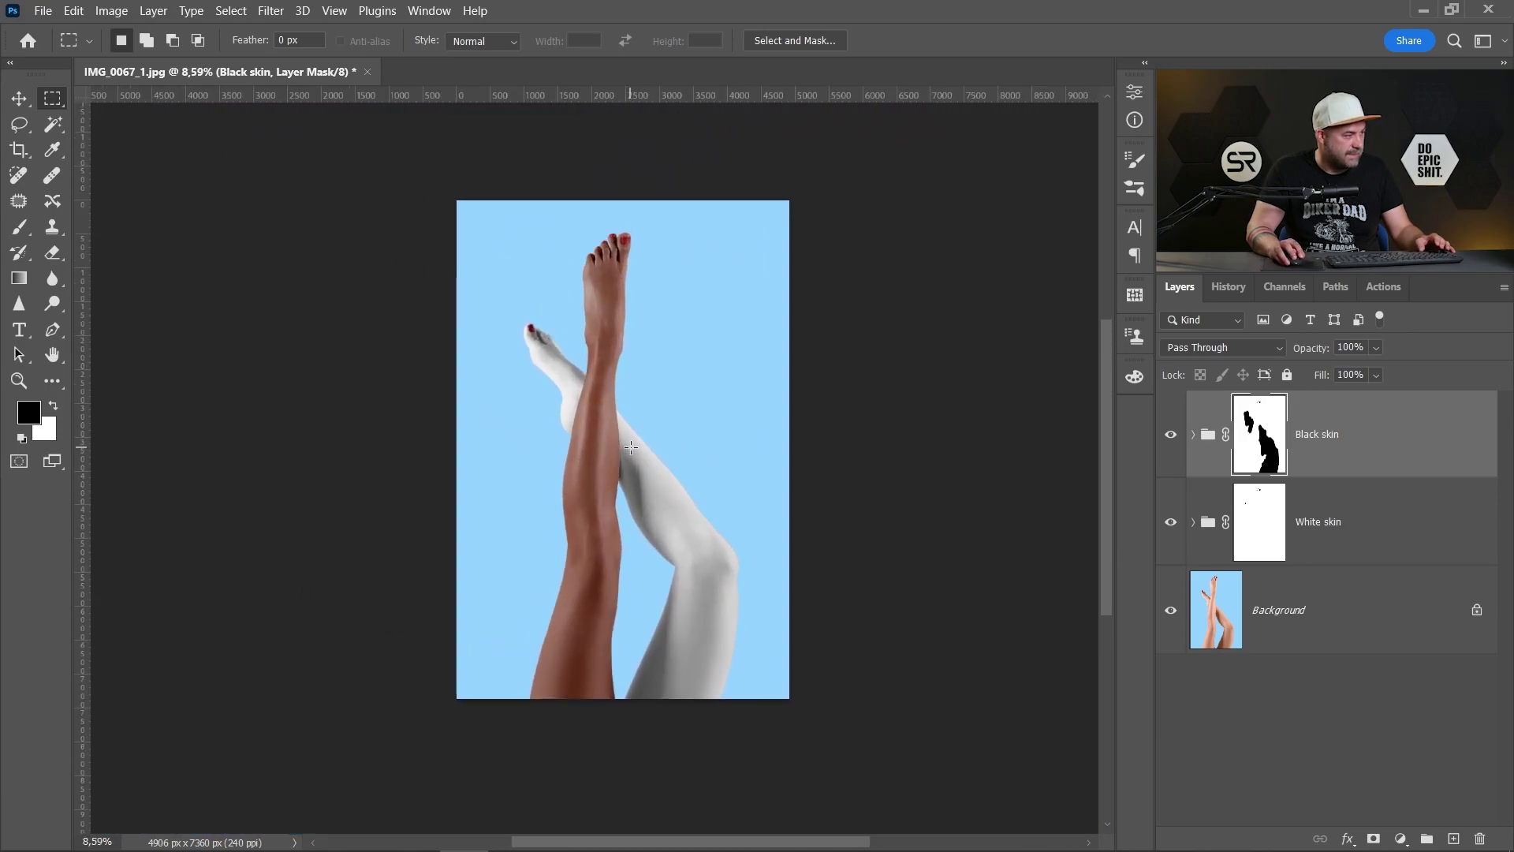
scroll(623, 438, "up", 2)
left_click(1175, 614, "alt")
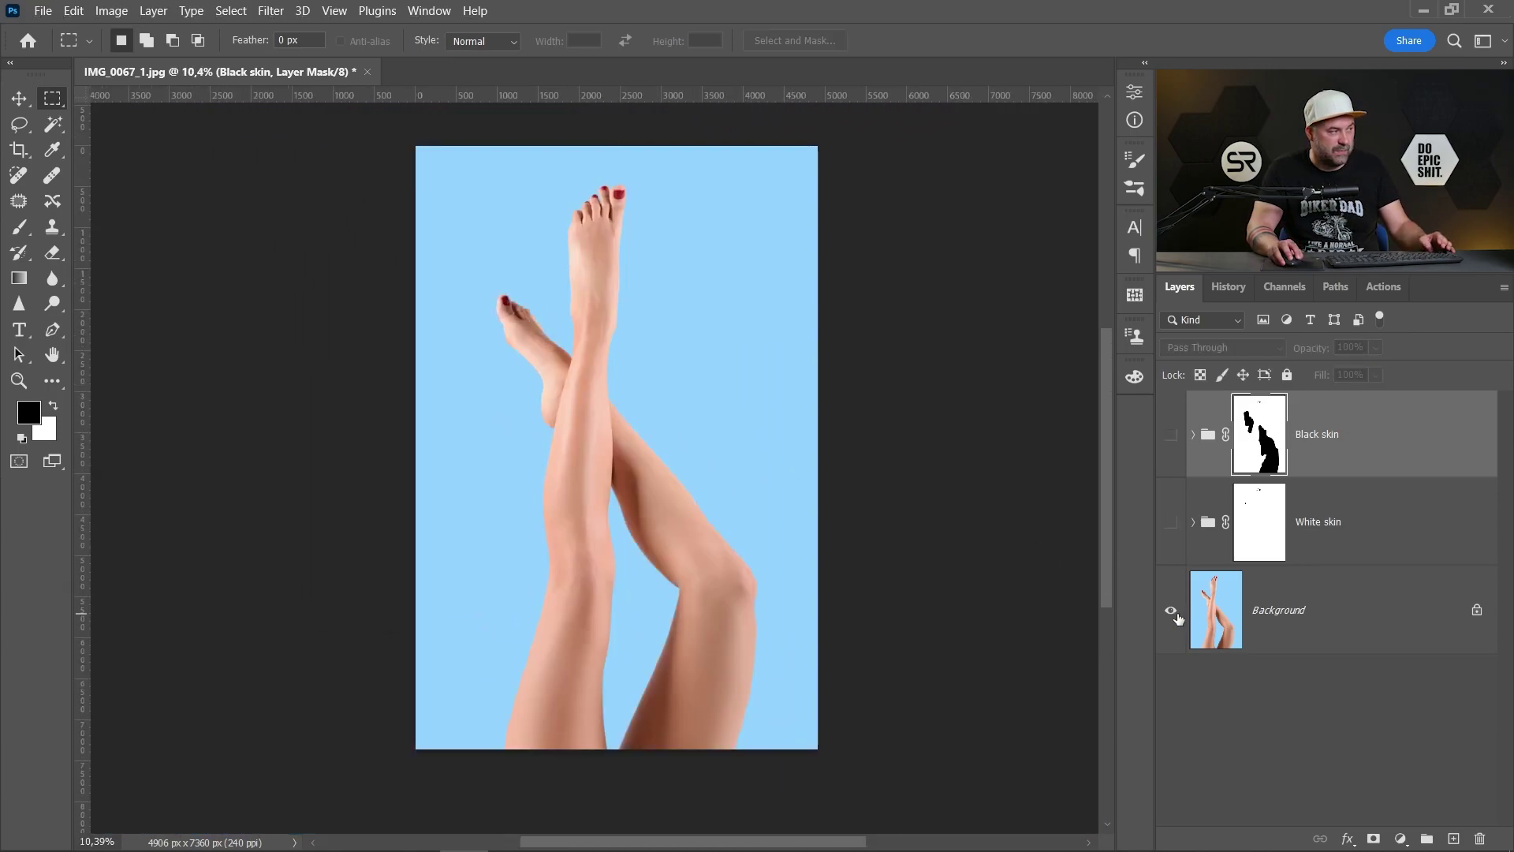
left_click(1177, 617, "alt")
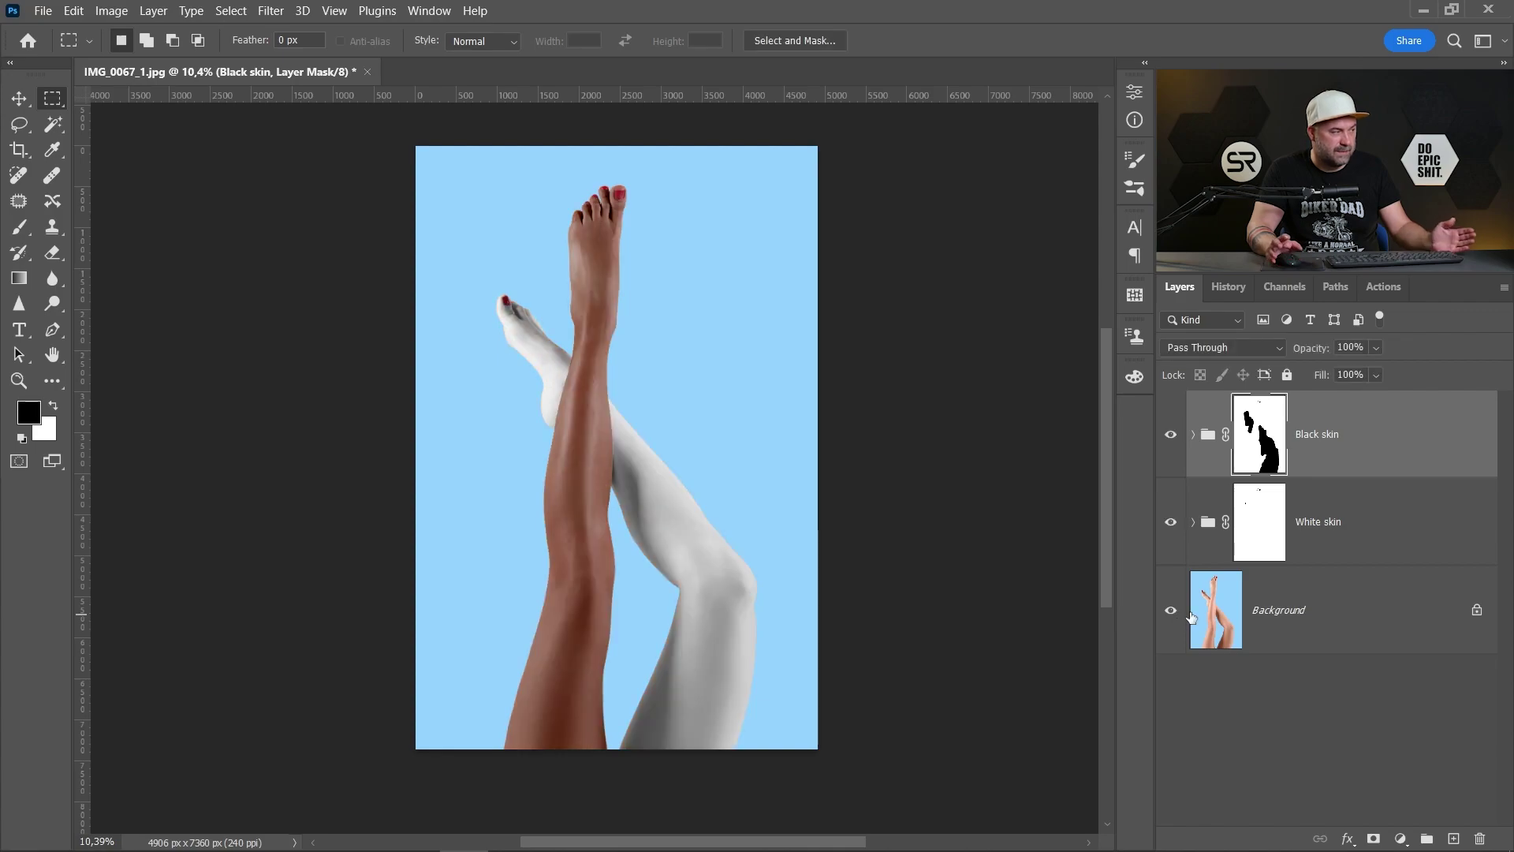